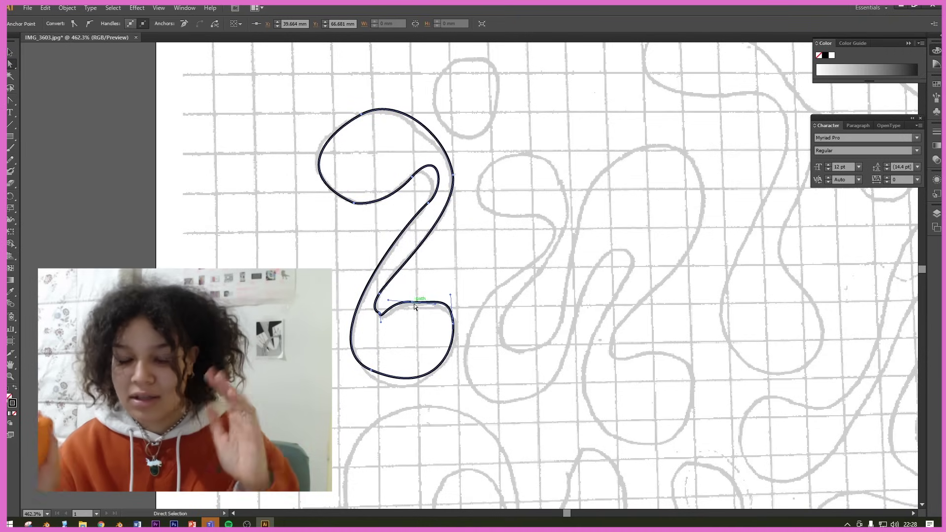
# Step: Show the Layers panel and nudge the lower curve of the traced first letter "i" to match the sketch
pyautogui.press('F7')
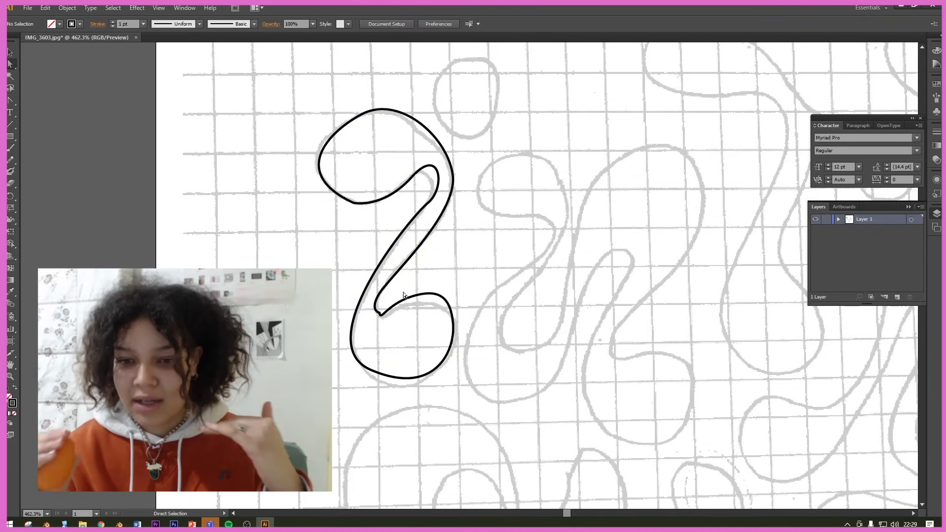
pyautogui.moveTo(429, 290); pyautogui.dragTo(429, 304)
pyautogui.scroll(5, 424, 404)
# Step: Trace the sketched upper-row letter "n" with the Pen tool as a closed, smoothly curved path
pyautogui.press('p')
pyautogui.scroll(-4, 463, 177)
pyautogui.click(527, 177)
pyautogui.moveTo(520, 240); pyautogui.dragTo(545, 243)
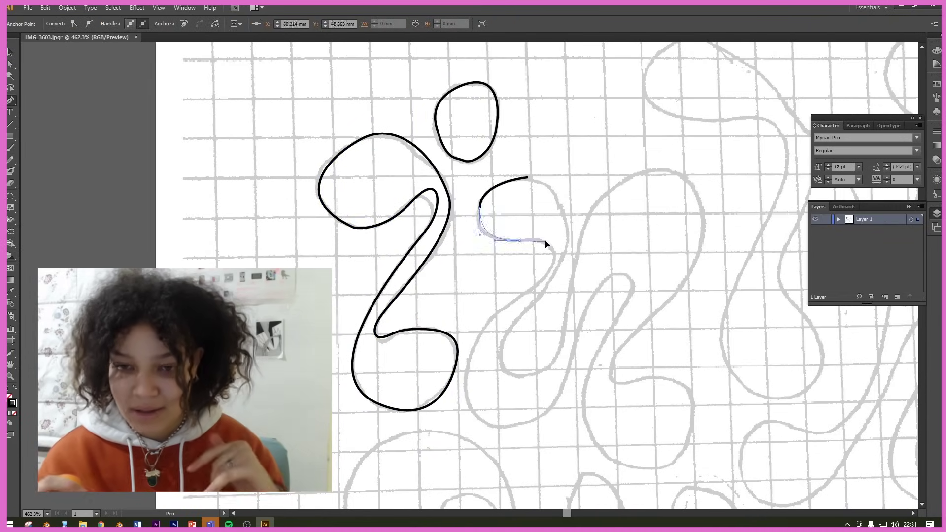
pyautogui.moveTo(616, 277); pyautogui.dragTo(628, 278)
pyautogui.moveTo(628, 381); pyautogui.dragTo(612, 384)
pyautogui.moveTo(660, 170); pyautogui.dragTo(636, 173)
pyautogui.click(527, 177)
# Step: Trace the letter "T" as a closed curved path with the Pen tool and refine its curve with Direct Selection
pyautogui.hscroll(10, 564, 270)
pyautogui.click(308, 74)
pyautogui.moveTo(389, 434); pyautogui.dragTo(407, 431)
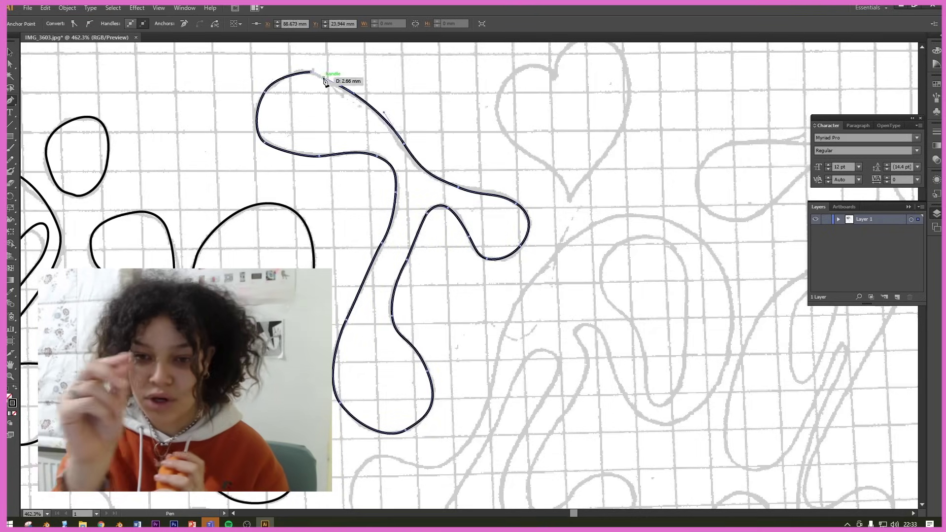
pyautogui.click(308, 74)
pyautogui.press('a')
pyautogui.moveTo(282, 169); pyautogui.dragTo(289, 174)
# Step: Close the Character panel and move the Layers panel clear of the sketch
pyautogui.scroll(-4, 340, 227)
pyautogui.click(920, 118)
pyautogui.moveTo(857, 207); pyautogui.dragTo(855, 51)
# Step: Trace the outer outline of the upper-row letter "r" with the Pen tool and close the path
pyautogui.press('p')
pyautogui.click(589, 149)
pyautogui.moveTo(395, 458); pyautogui.dragTo(418, 453)
pyautogui.moveTo(571, 461); pyautogui.dragTo(623, 444)
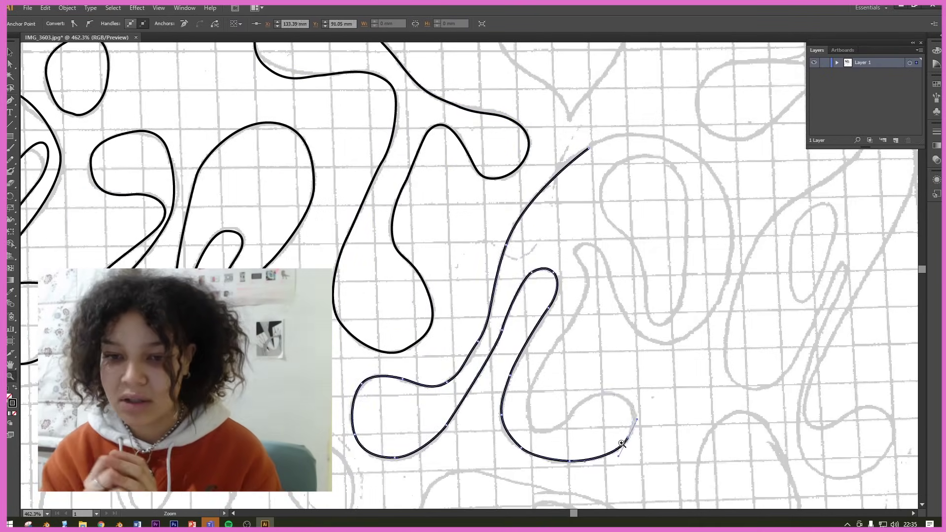
pyautogui.moveTo(731, 229); pyautogui.dragTo(727, 191)
pyautogui.click(589, 148)
pyautogui.moveTo(631, 134)
pyautogui.mouseDown()
pyautogui.moveTo(609, 134)
pyautogui.moveTo(670, 158)
pyautogui.mouseUp()
# Step: Trace the outer outline of the letter "a" with smooth Pen tool curves and close the path at its starting anchor
pyautogui.hscroll(10, 611, 223)
pyautogui.click(537, 140)
pyautogui.moveTo(369, 165); pyautogui.dragTo(404, 153)
pyautogui.moveTo(484, 102); pyautogui.dragTo(521, 106)
pyautogui.moveTo(512, 157); pyautogui.dragTo(503, 169)
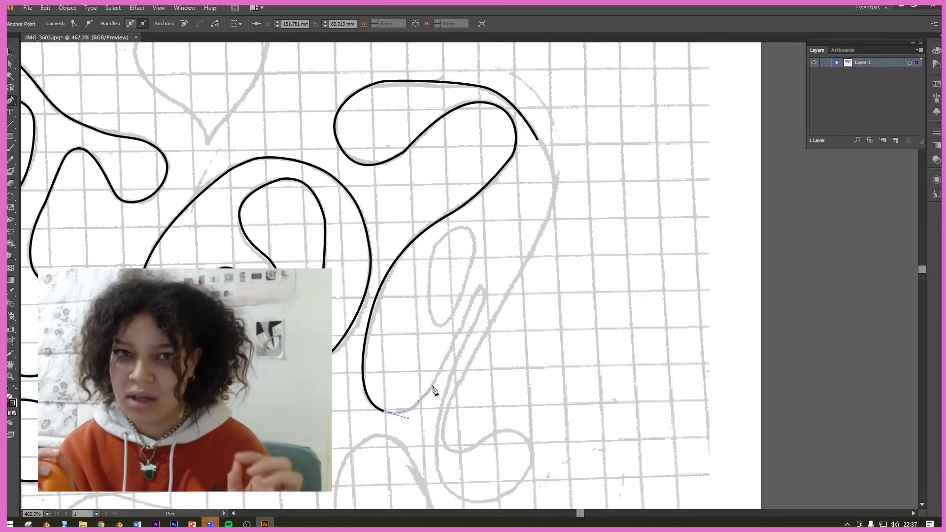
pyautogui.moveTo(433, 387); pyautogui.dragTo(434, 384)
pyautogui.moveTo(476, 293); pyautogui.dragTo(481, 286)
pyautogui.moveTo(485, 295); pyautogui.dragTo(483, 304)
pyautogui.moveTo(453, 370); pyautogui.dragTo(445, 391)
pyautogui.moveTo(438, 458); pyautogui.dragTo(439, 476)
pyautogui.moveTo(478, 502); pyautogui.dragTo(498, 502)
pyautogui.moveTo(531, 465); pyautogui.dragTo(532, 452)
pyautogui.moveTo(523, 436); pyautogui.dragTo(507, 430)
pyautogui.moveTo(443, 430); pyautogui.dragTo(446, 412)
pyautogui.click(537, 140)
# Step: Trace the outer outline of the lower-row letter "g" with the Pen tool and close the path
pyautogui.scroll(-10, 537, 247)
pyautogui.scroll(4, 581, 513)
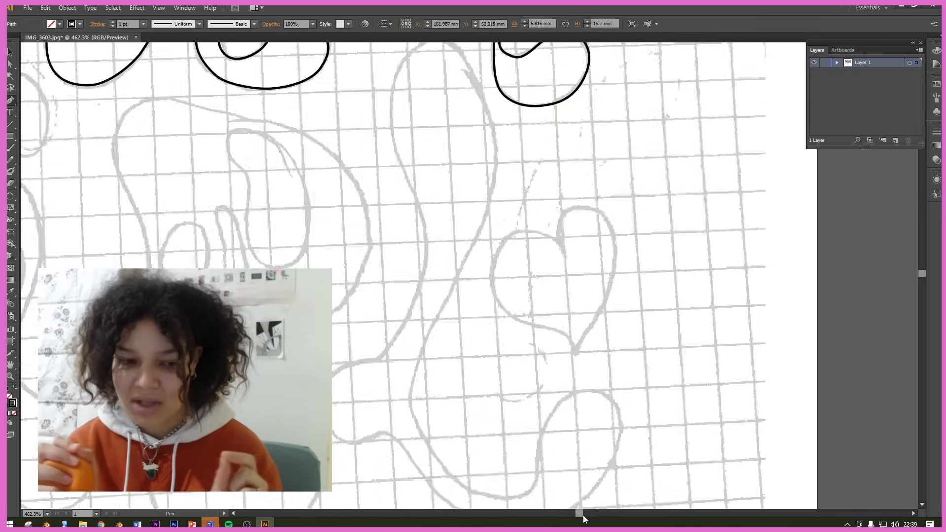
pyautogui.moveTo(581, 513); pyautogui.dragTo(568, 513)
pyautogui.moveTo(418, 443); pyautogui.dragTo(507, 439)
pyautogui.scroll(3, 537, 295)
pyautogui.moveTo(437, 182)
pyautogui.mouseDown()
pyautogui.moveTo(423, 182)
pyautogui.moveTo(399, 124)
pyautogui.mouseUp()
pyautogui.click(334, 61)
# Step: Trace the upper and lower inner holes of the letter "g" as closed curved paths
pyautogui.moveTo(371, 283); pyautogui.dragTo(394, 282)
pyautogui.scroll(-8, 374, 148)
pyautogui.moveTo(469, 476); pyautogui.dragTo(503, 468)
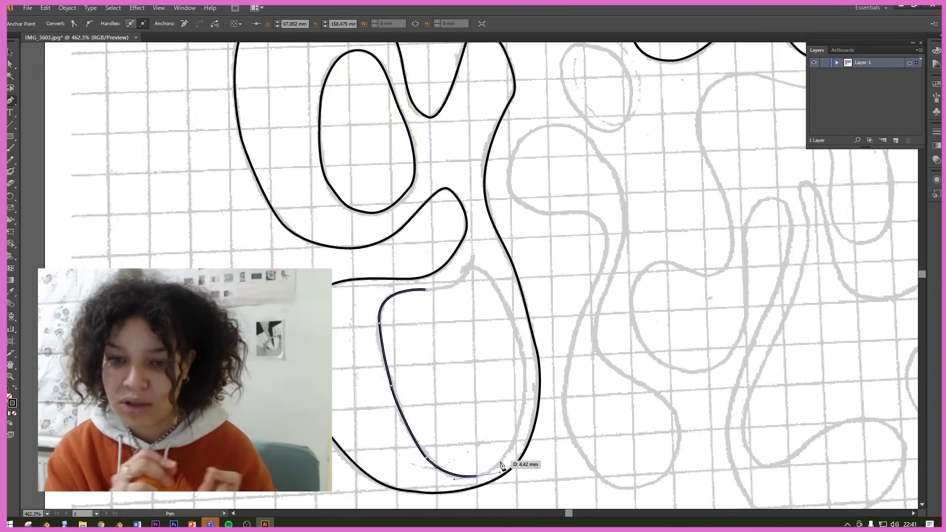
pyautogui.moveTo(474, 270); pyautogui.dragTo(456, 275)
# Step: Trace the body of the lower-row letter "i" with smooth Pen tool curves
pyautogui.click(544, 126)
pyautogui.moveTo(512, 153); pyautogui.dragTo(510, 171)
pyautogui.moveTo(530, 206); pyautogui.dragTo(548, 213)
# Step: Trace the outline of the lower-row letter "r" and its inner hole with the Pen tool
pyautogui.scroll(3, 568, 147)
pyautogui.hscroll(10, 568, 197)
pyautogui.moveTo(371, 383); pyautogui.dragTo(365, 397)
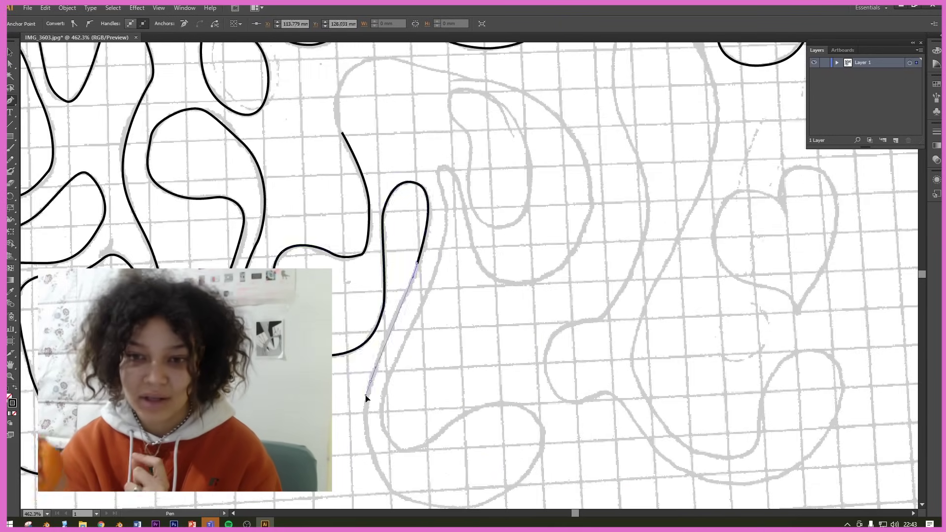
pyautogui.scroll(-4, 385, 384)
pyautogui.moveTo(408, 340); pyautogui.dragTo(397, 331)
pyautogui.scroll(4, 409, 296)
pyautogui.moveTo(456, 115); pyautogui.dragTo(468, 137)
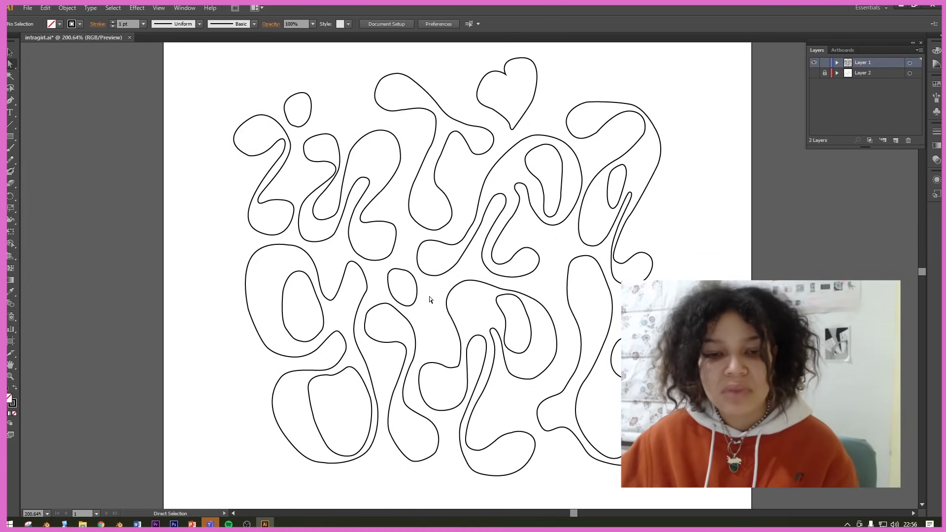
# Step: Combine the "g" outline and its two inner holes into a compound path and fill it with black
pyautogui.click(298, 358)
pyautogui.click(294, 340)
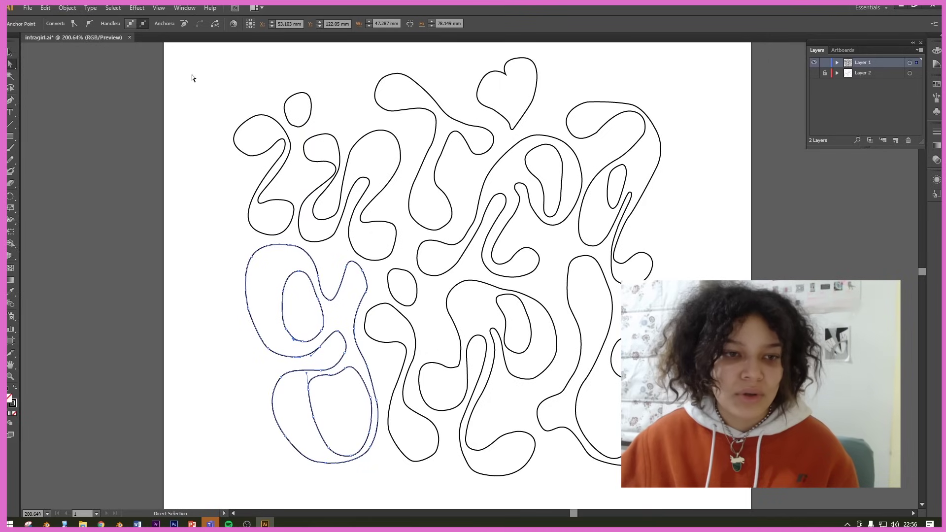
pyautogui.click(67, 8)
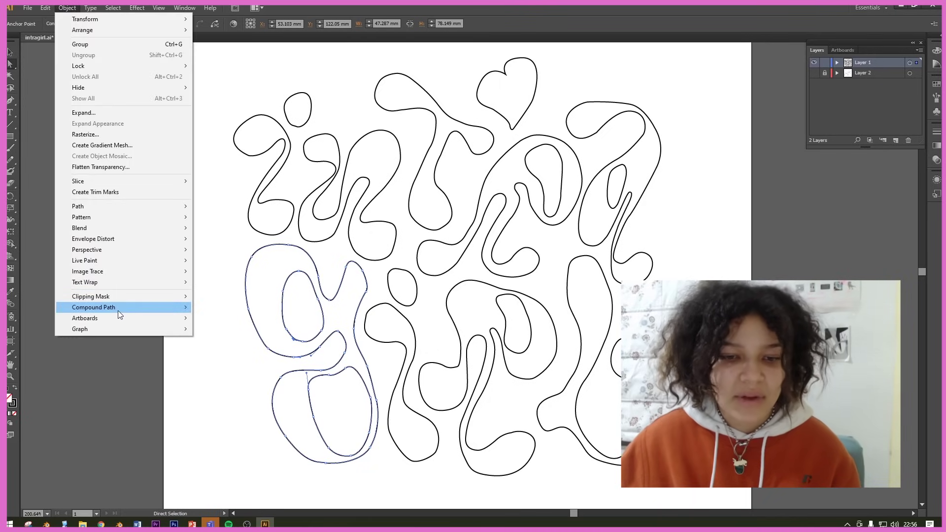
pyautogui.moveTo(162, 312)
pyautogui.click(207, 310)
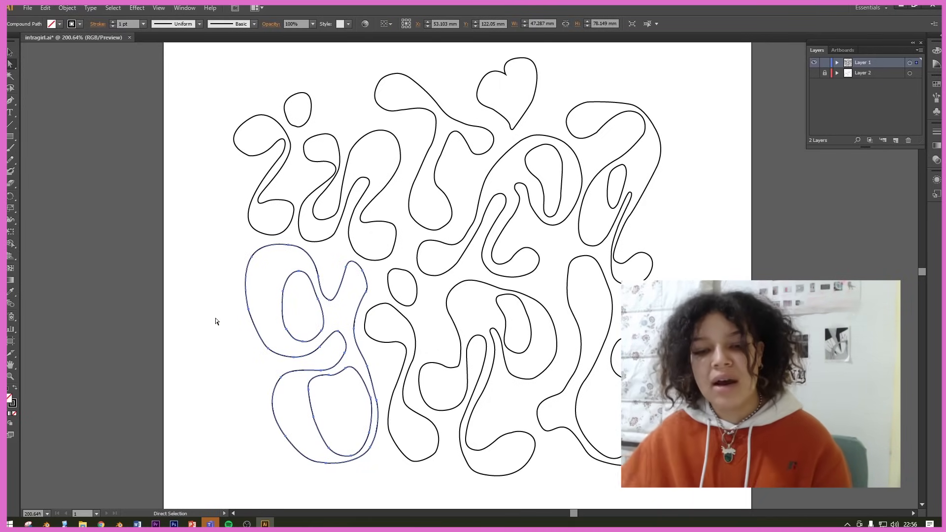
pyautogui.click(7, 416)
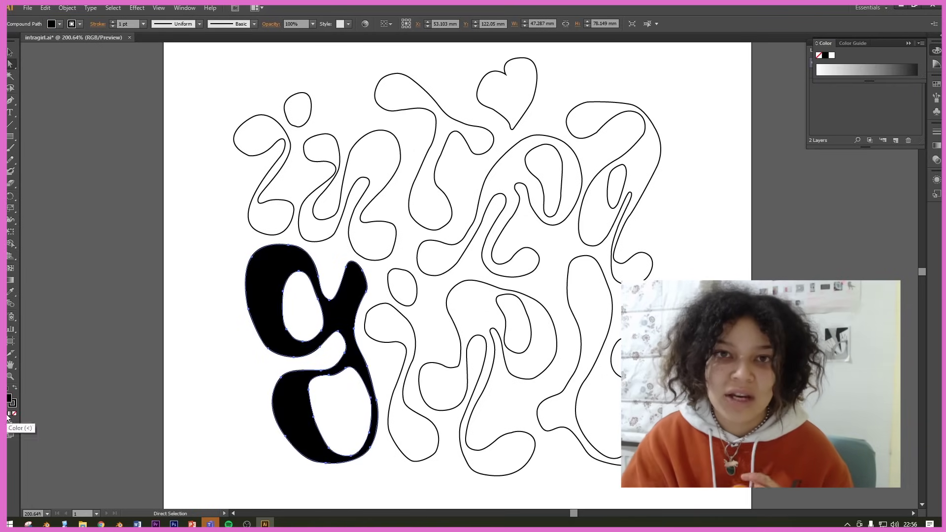
# Step: Make a compound path from the letter "a" outline and its inner oval, and fill it with black
pyautogui.click(608, 198)
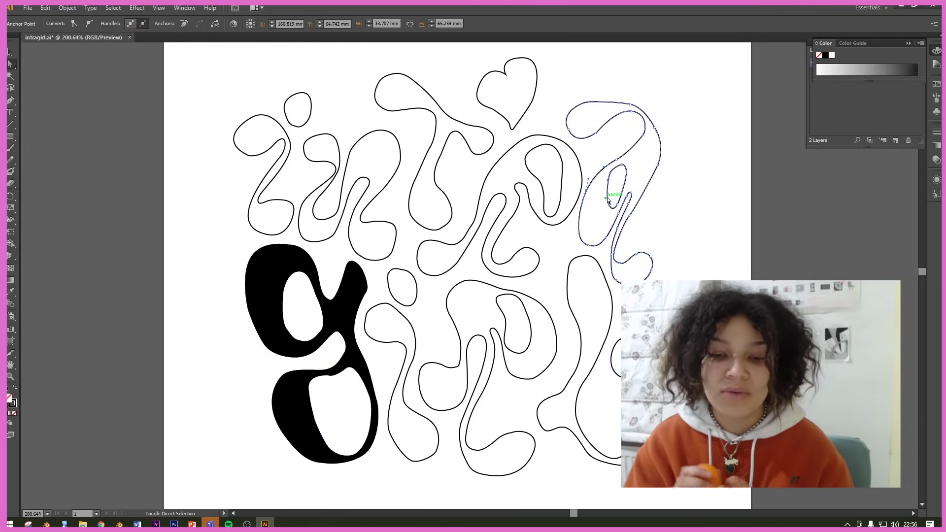
pyautogui.click(64, 7)
pyautogui.moveTo(132, 310)
pyautogui.click(211, 310)
pyautogui.click(8, 414)
# Step: Make a compound path from the upper-row "r" outline and its inner hole, and fill it with black
pyautogui.moveTo(471, 189); pyautogui.dragTo(526, 178)
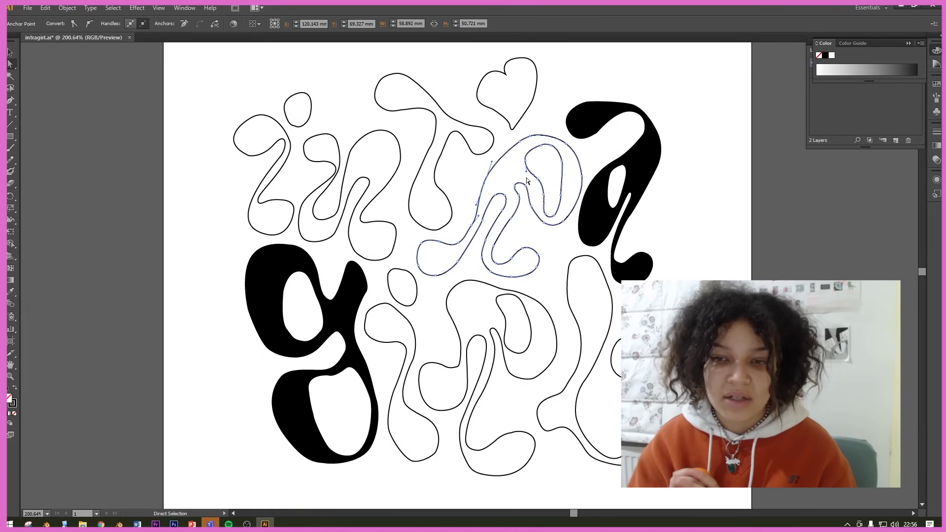
pyautogui.click(67, 8)
pyautogui.click(212, 310)
pyautogui.click(8, 414)
# Step: Make a compound path from the lower-row "r" outline and its inner hole, and fill it with black
pyautogui.moveTo(438, 320); pyautogui.dragTo(512, 315)
pyautogui.click(67, 8)
pyautogui.click(212, 310)
pyautogui.click(8, 413)
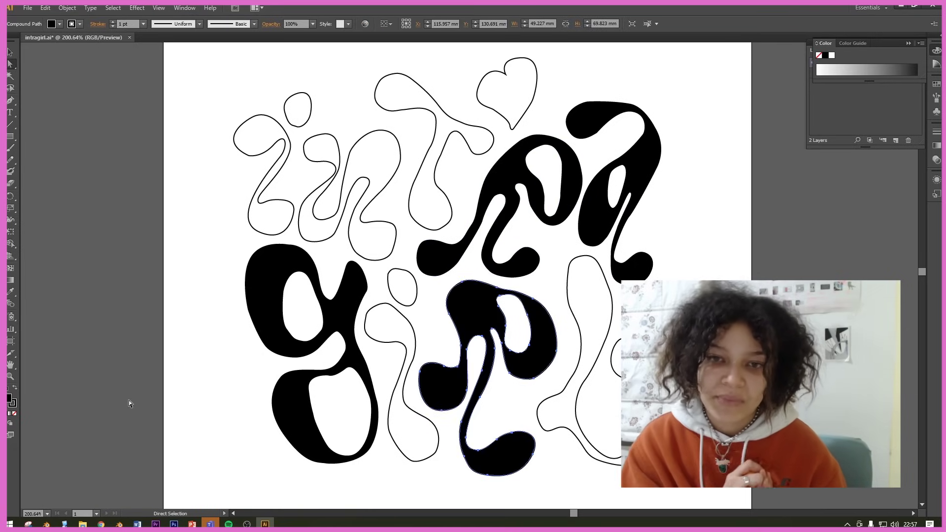
pyautogui.hotkey('ctrl', 'a')
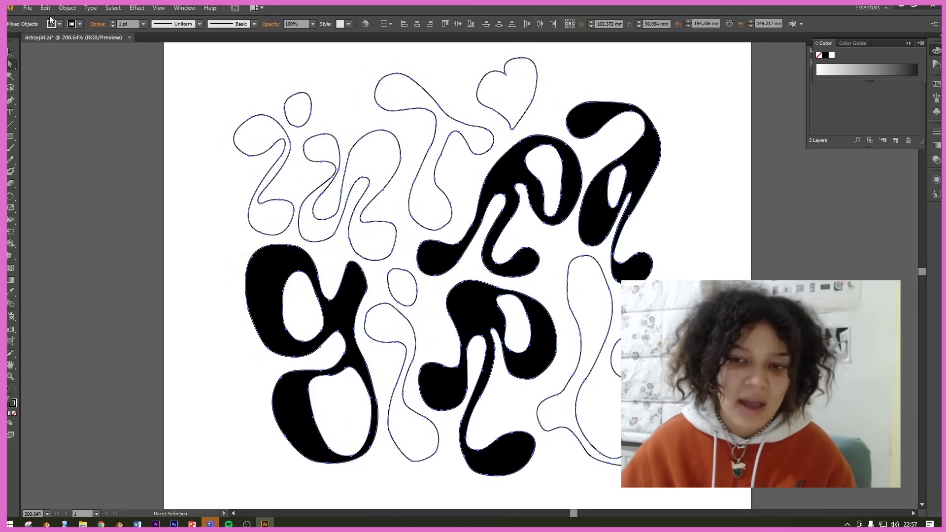
pyautogui.click(66, 8)
pyautogui.click(36, 398)
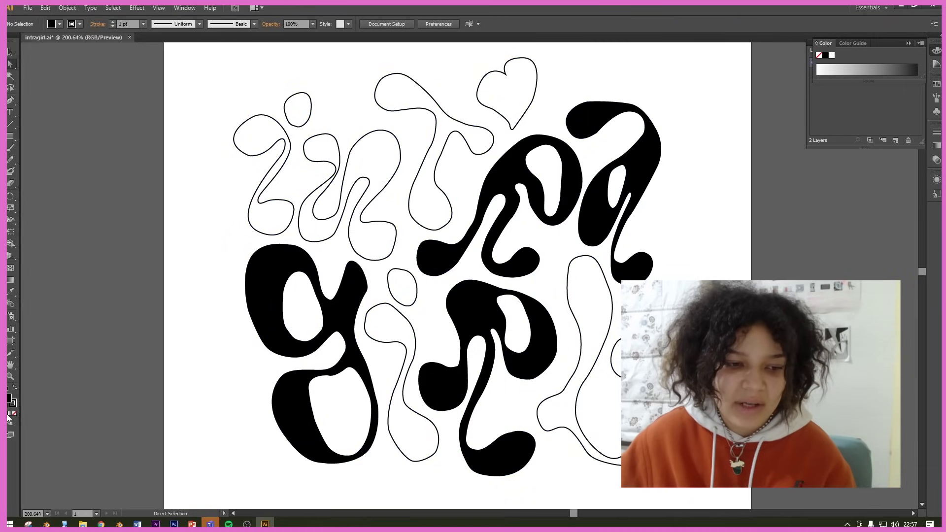
# Step: Select all the artwork and fill every letter shape with solid black
pyautogui.hotkey('ctrl', 'a')
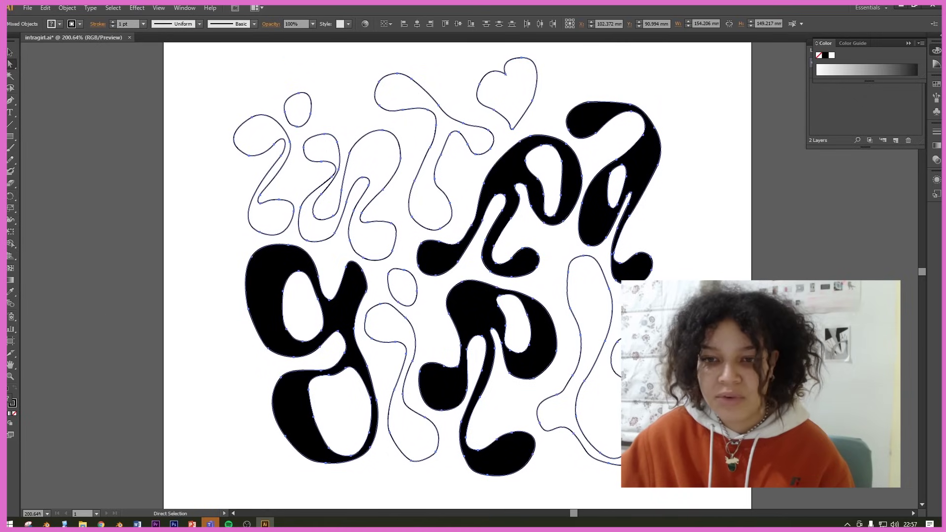
pyautogui.click(8, 415)
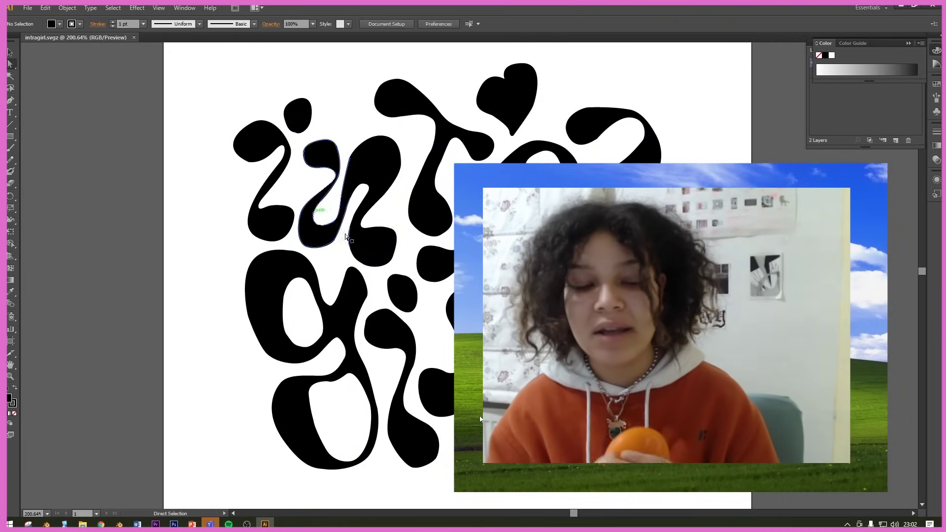
# Step: Save the artwork to the Desktop as intragirl.svg in SVG format, accepting the default SVG 1.1 options
pyautogui.click(25, 10)
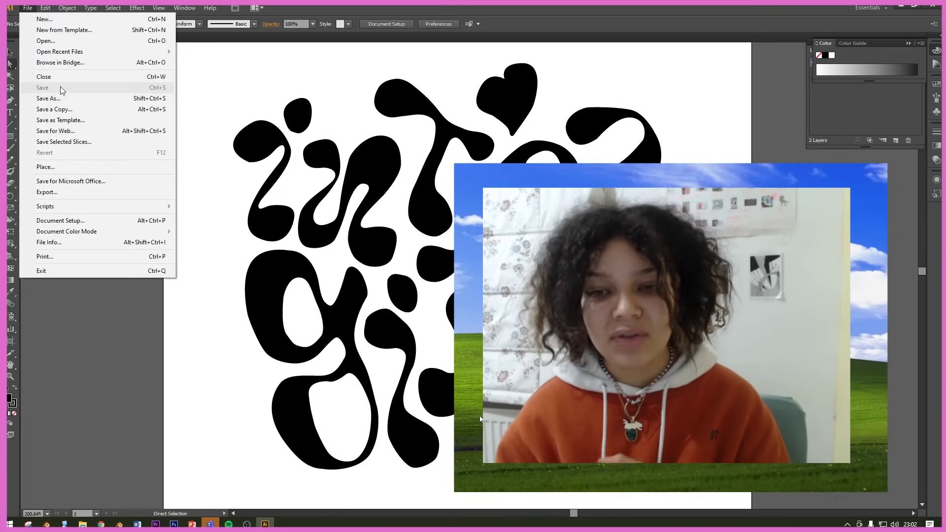
pyautogui.click(55, 98)
pyautogui.click(127, 261)
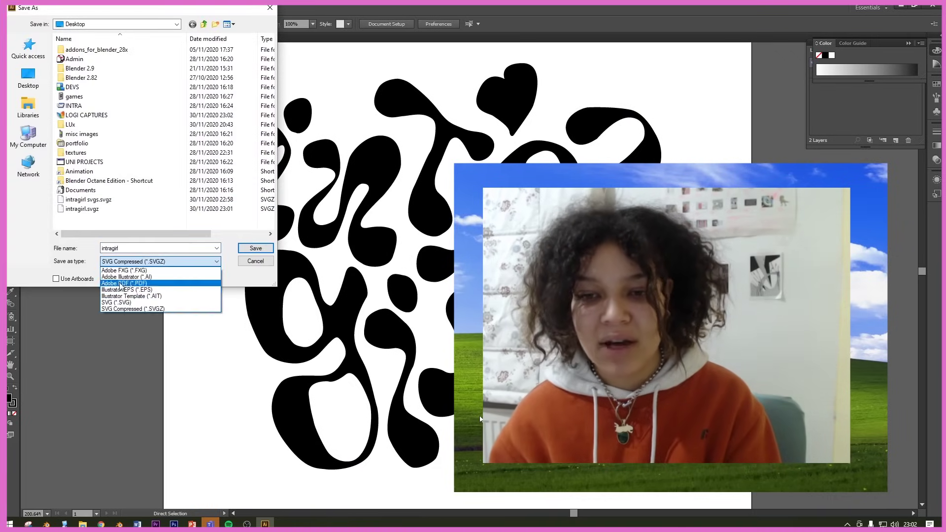
pyautogui.click(111, 300)
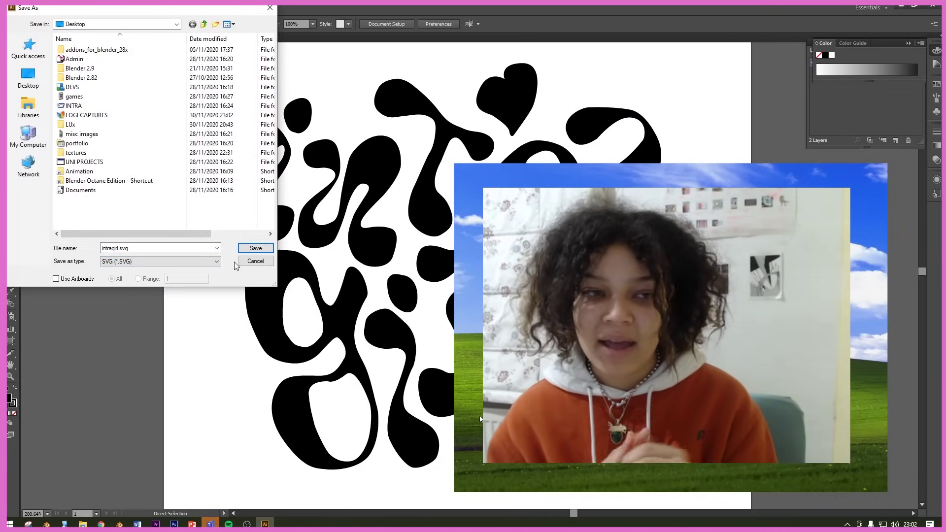
pyautogui.click(255, 248)
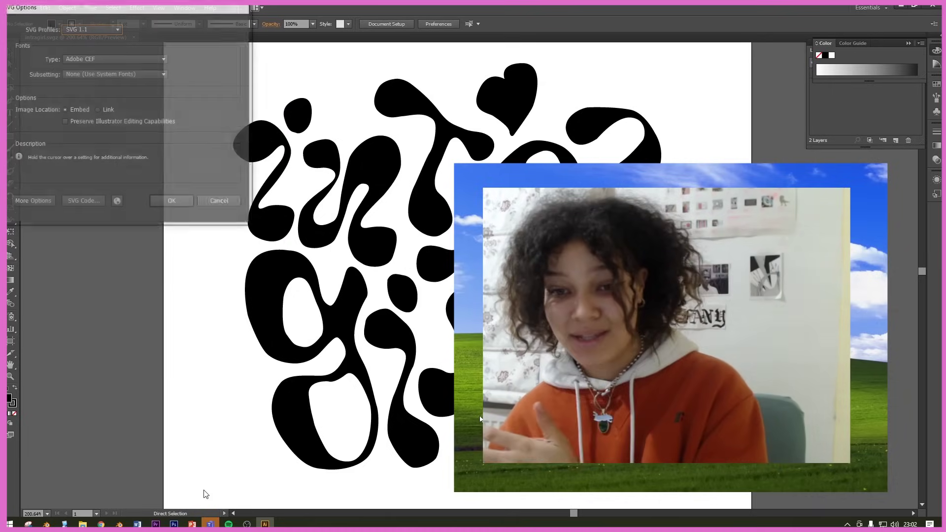
pyautogui.click(172, 202)
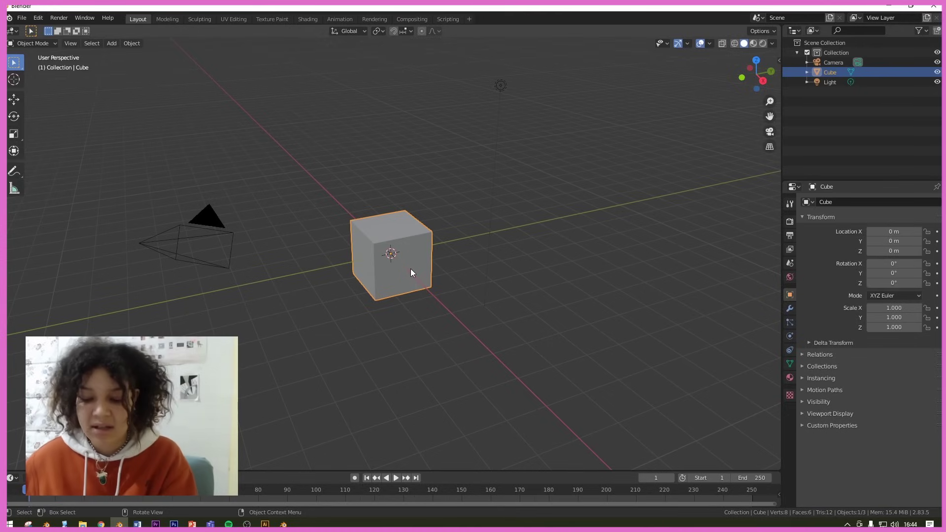
# Step: In Blender, delete the default cube and import intragirl.svg from the Molten Chrome folder on the Desktop
pyautogui.press('Delete')
pyautogui.click(22, 18)
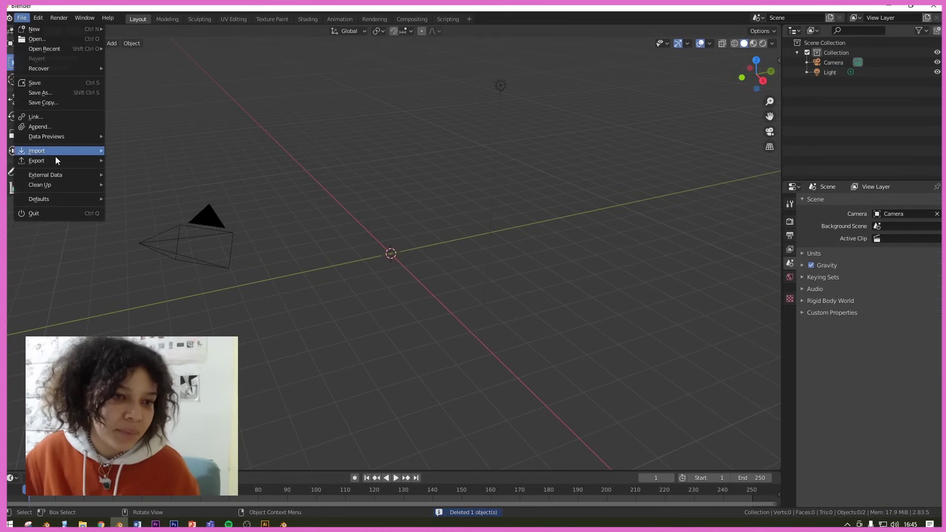
pyautogui.moveTo(70, 151)
pyautogui.click(168, 182)
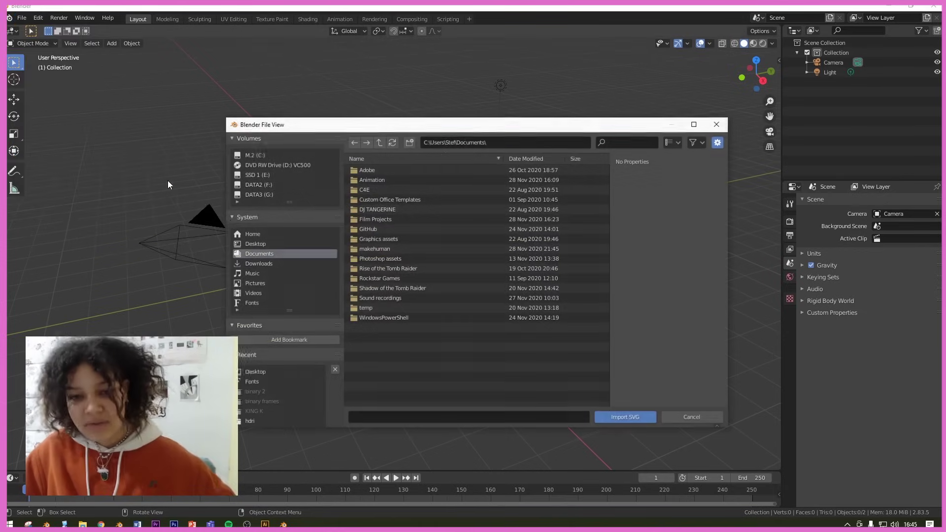
pyautogui.doubleClick(407, 175)
pyautogui.click(407, 171)
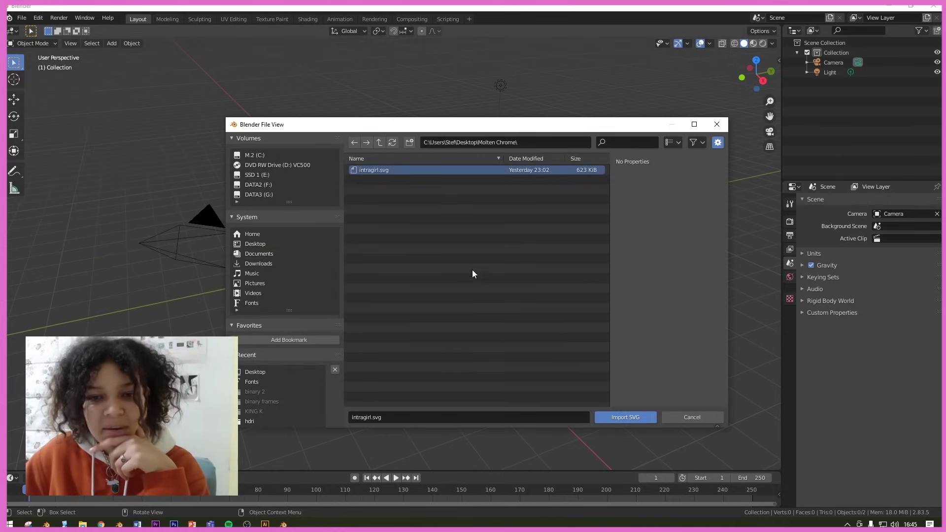
pyautogui.click(622, 416)
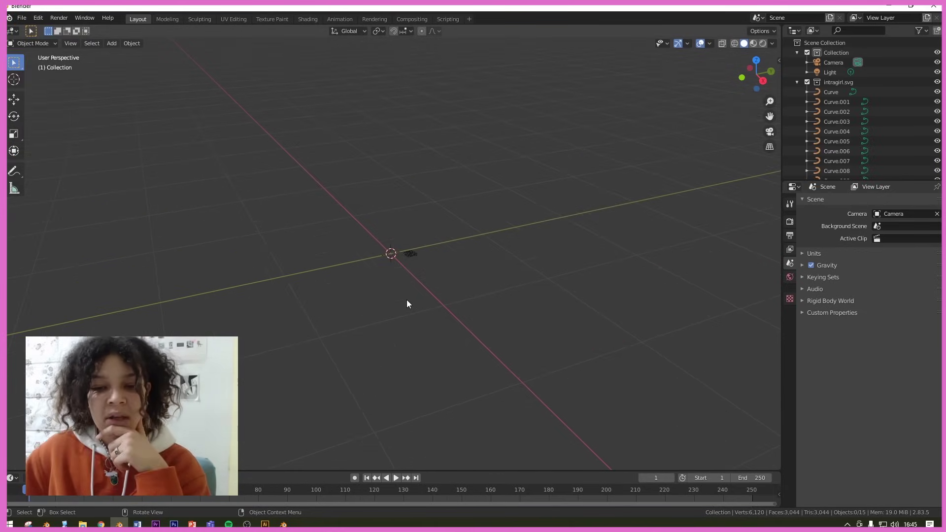
# Step: Select all the imported letter curves, enlarge them to a scale of about 15.7 and rotate them 90° about the X axis
pyautogui.scroll(-3, 410, 296)
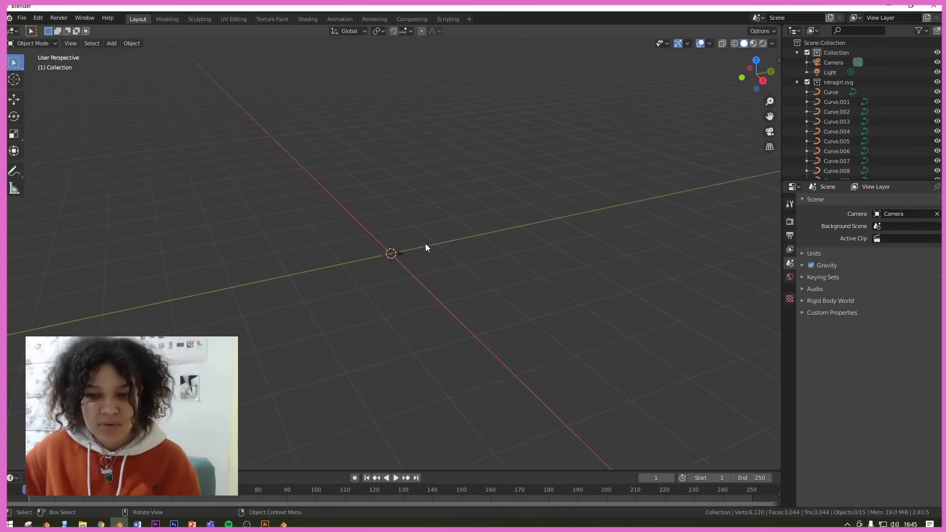
pyautogui.moveTo(432, 285); pyautogui.dragTo(372, 232)
pyautogui.press('s')
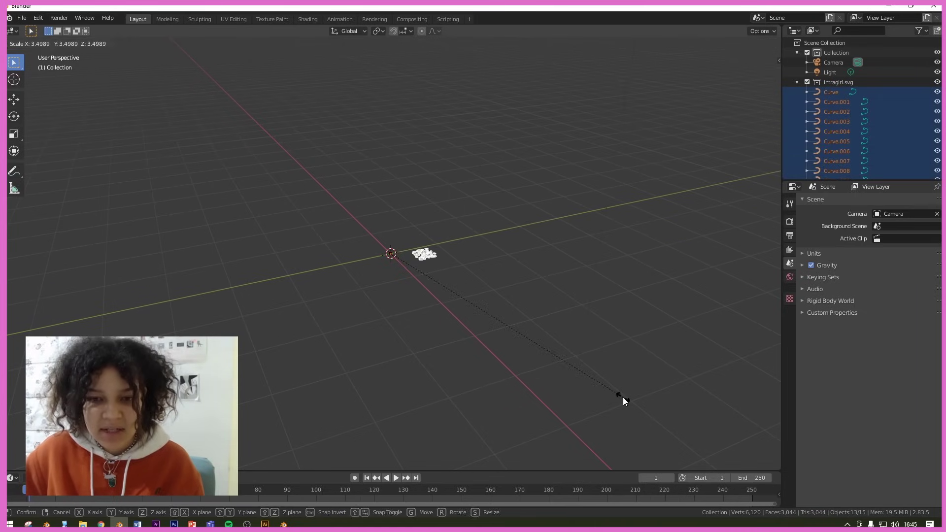
pyautogui.click(548, 334)
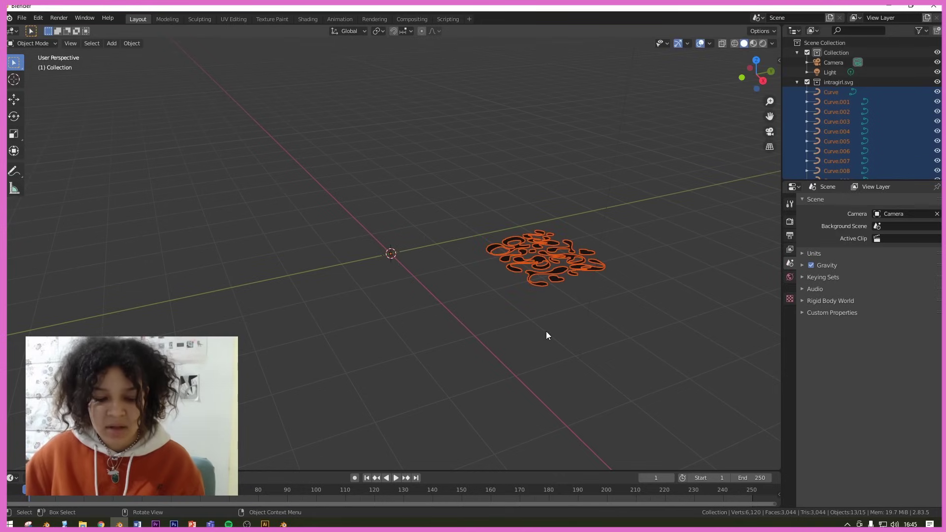
pyautogui.write('rx90')
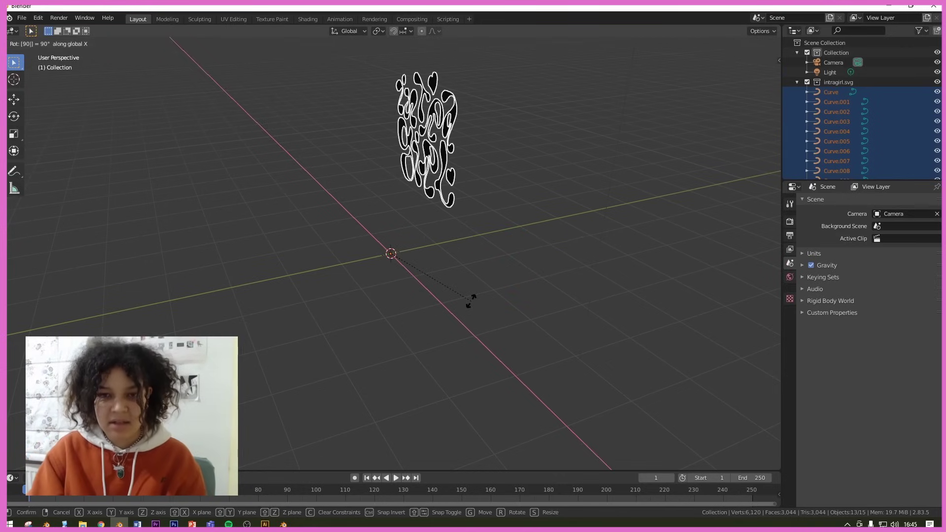
pyautogui.press('Return')
# Step: Select all the separate letter and heart curves and join them into a single curve object
pyautogui.moveTo(374, 351); pyautogui.dragTo(438, 327, button='middle')
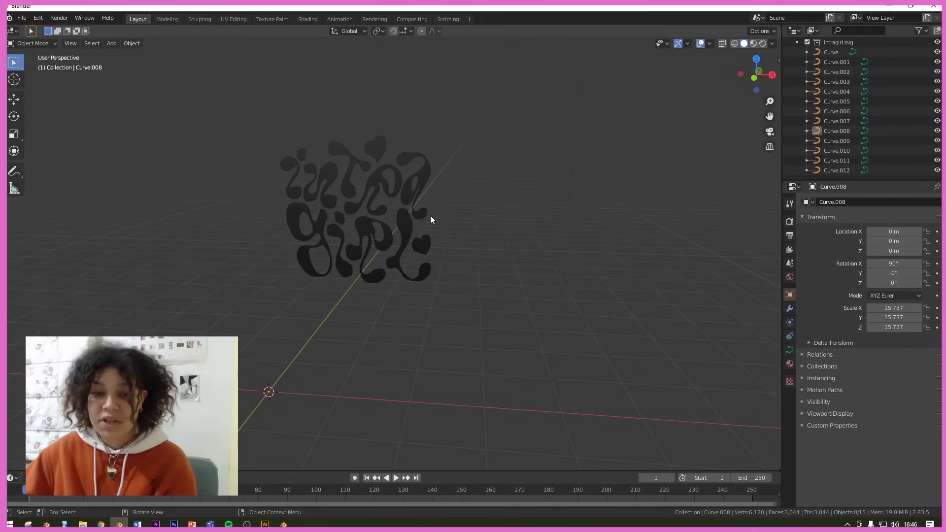
pyautogui.click(413, 192)
pyautogui.click(389, 186)
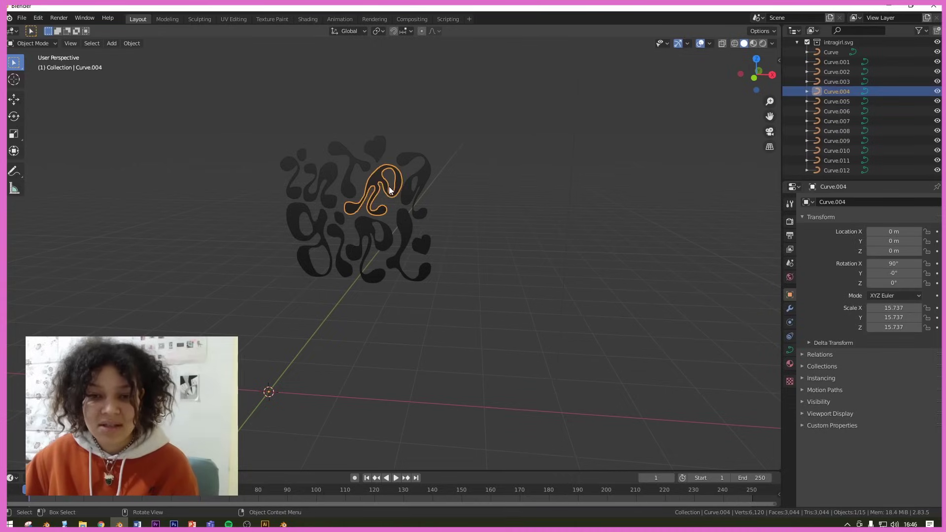
pyautogui.click(326, 186)
pyautogui.click(374, 153)
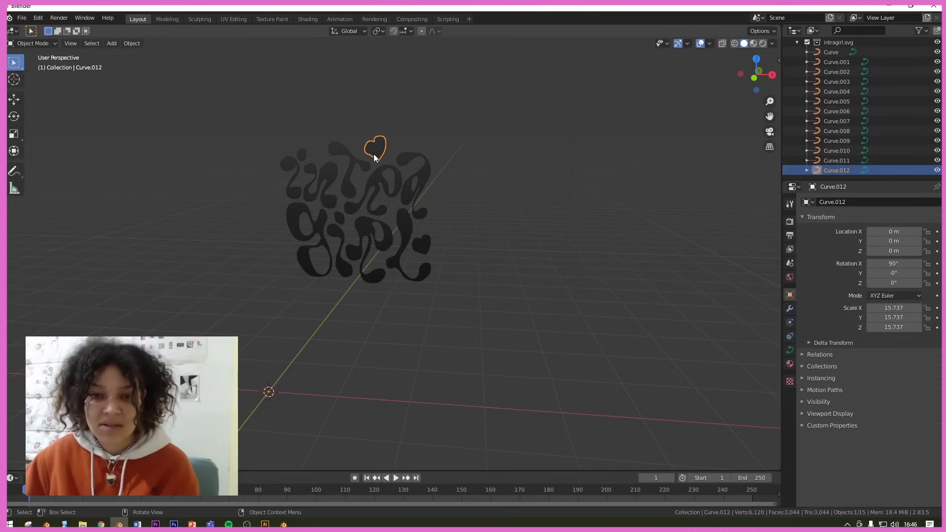
pyautogui.click(468, 271)
pyautogui.moveTo(479, 274); pyautogui.dragTo(197, 121)
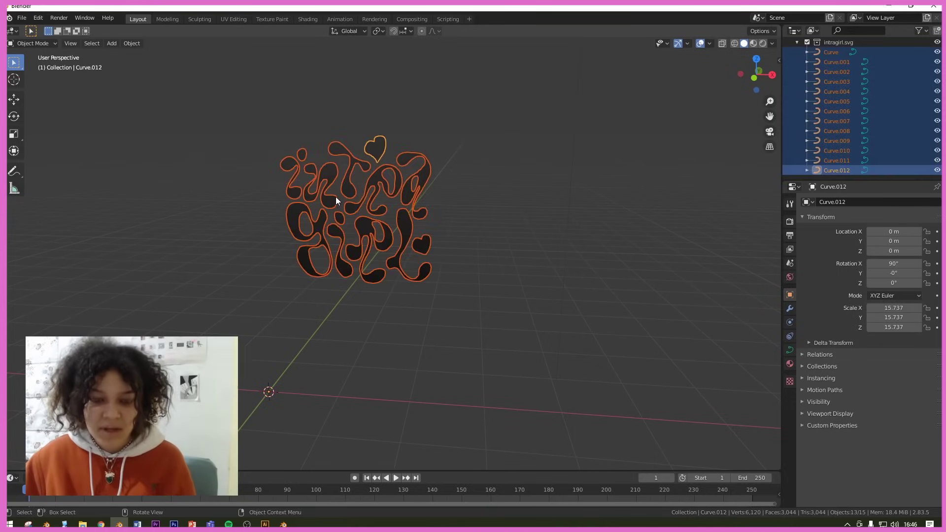
pyautogui.hotkey('ctrl', 'j')
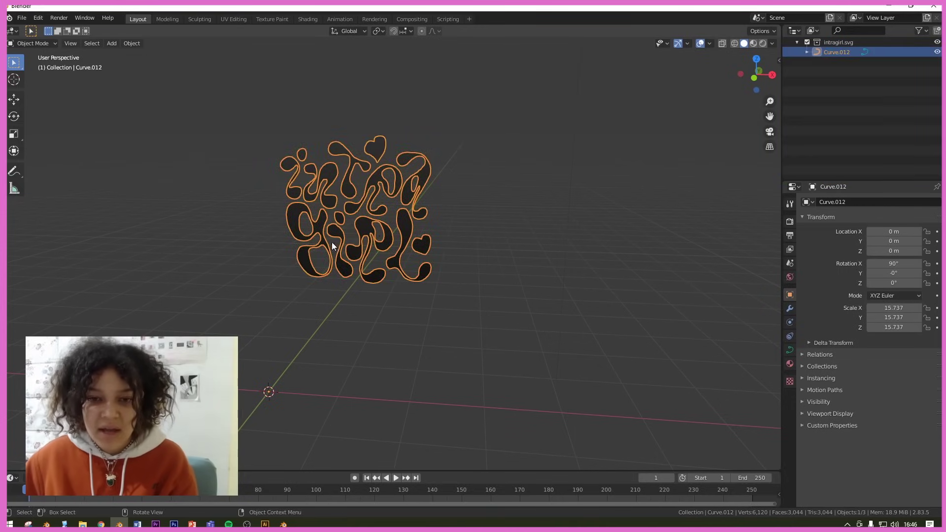
pyautogui.click(404, 211)
pyautogui.click(379, 193)
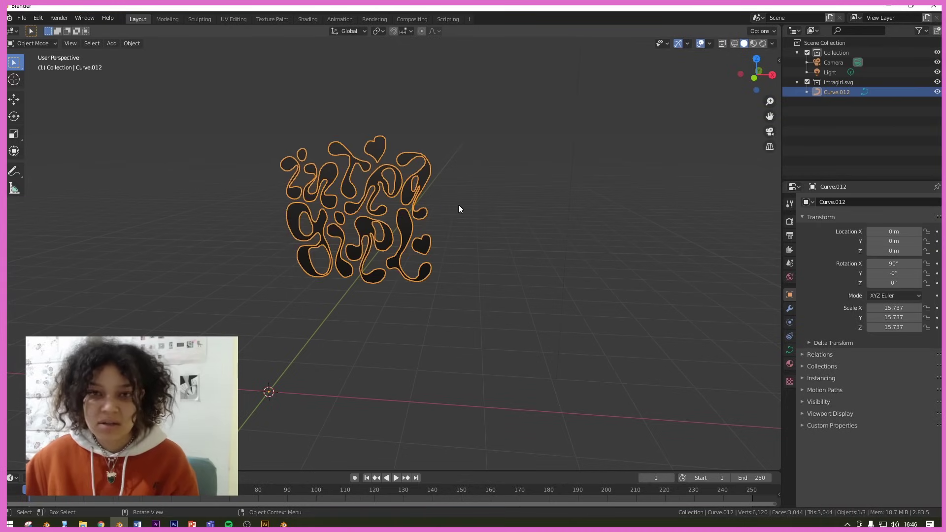
pyautogui.scroll(-2, 443, 158)
pyautogui.scroll(2, 435, 199)
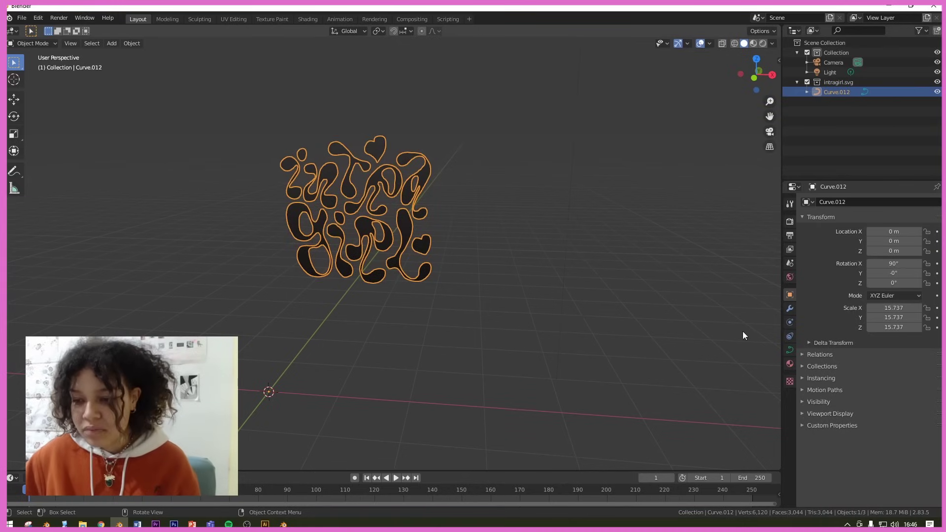
# Step: Give the joined lettering curve thickness by setting its geometry Extrude value to 0.004 m
pyautogui.click(790, 350)
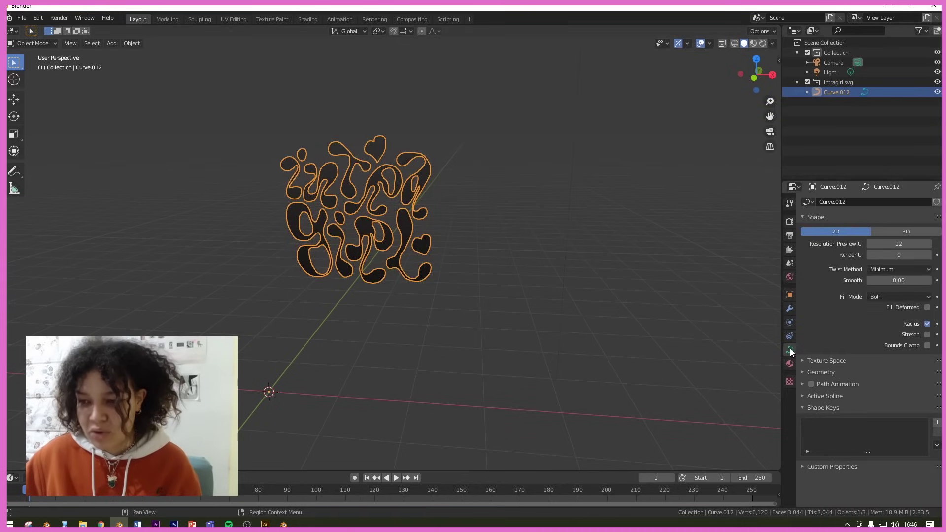
pyautogui.click(808, 372)
pyautogui.scroll(-5, 857, 372)
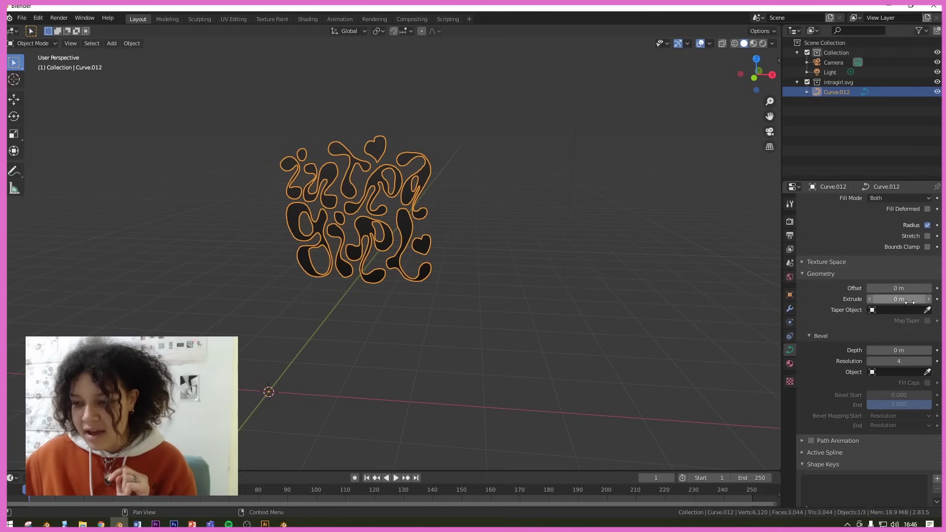
pyautogui.moveTo(899, 299)
pyautogui.mouseDown()
pyautogui.moveTo(906, 299)
pyautogui.moveTo(899, 299)
pyautogui.mouseUp()
pyautogui.moveTo(569, 290); pyautogui.dragTo(518, 300, button='middle')
pyautogui.scroll(2, 475, 256)
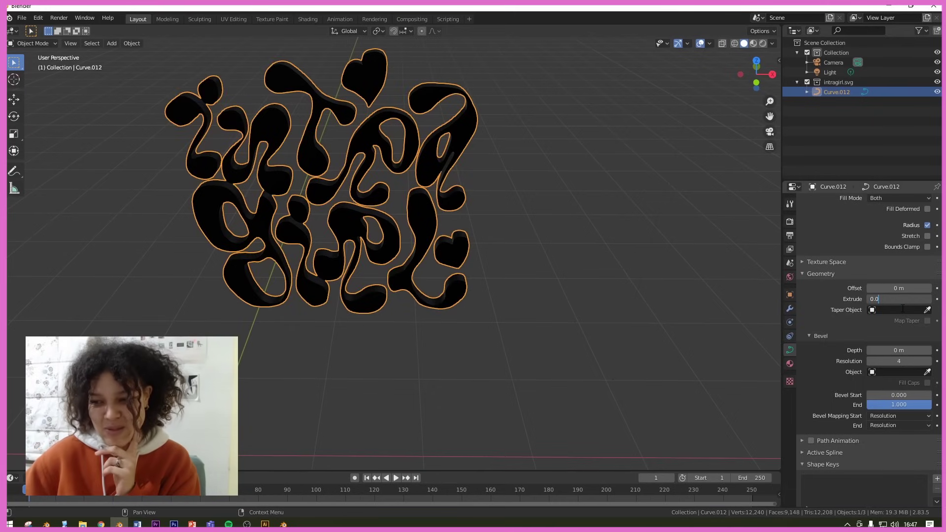
pyautogui.write('4')
pyautogui.press('Return')
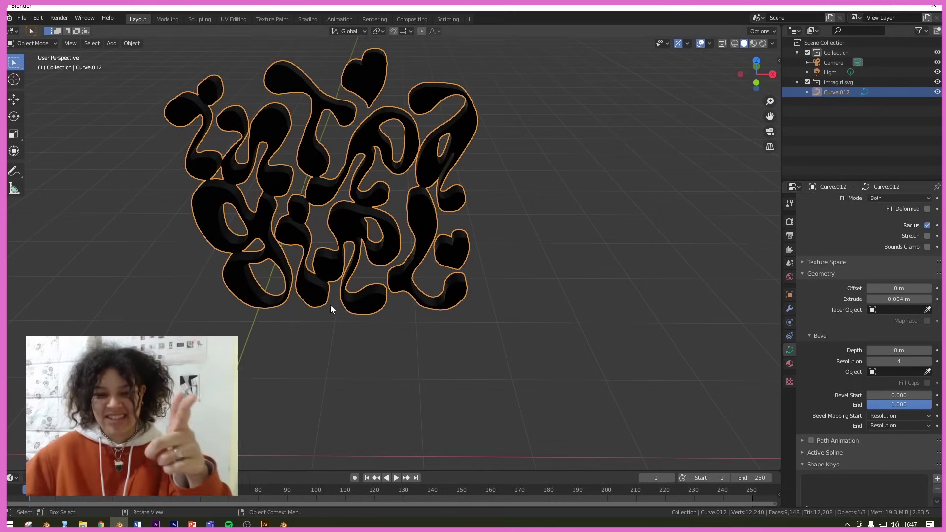
# Step: Convert the extruded lettering curve to a mesh
pyautogui.scroll(-2, 378, 245)
pyautogui.moveTo(377, 243); pyautogui.dragTo(431, 16, button='middle')
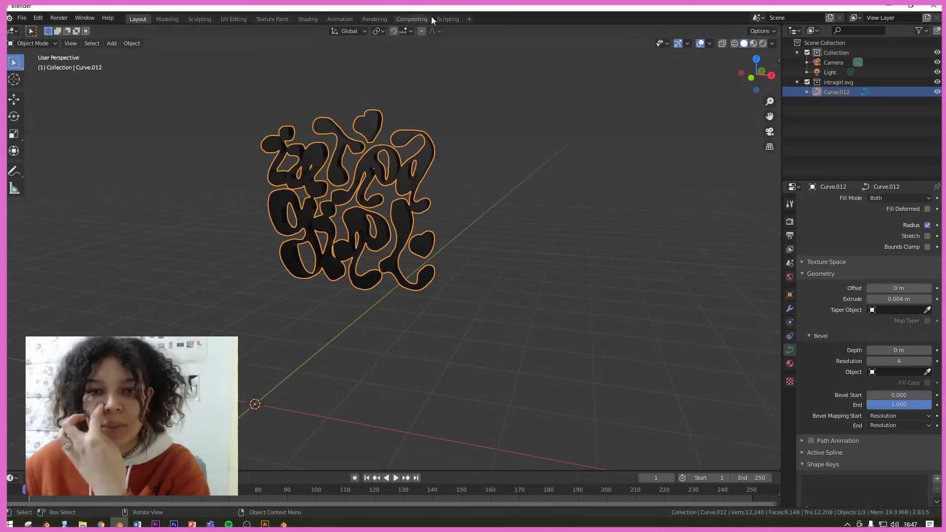
pyautogui.click(135, 45)
pyautogui.moveTo(176, 306)
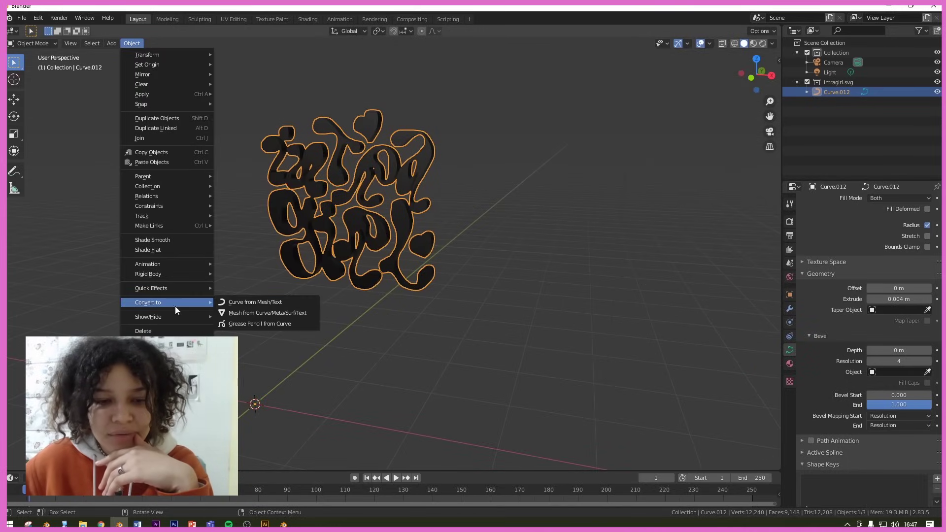
pyautogui.click(260, 315)
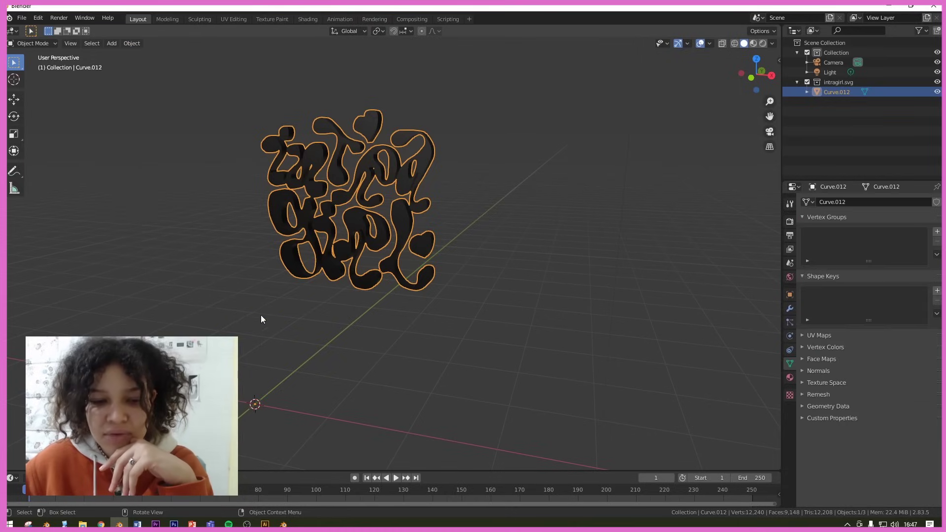
# Step: Examine the converted lettering from several angles and check its mesh topology in Edit Mode, ending in Object Mode
pyautogui.moveTo(294, 265); pyautogui.dragTo(379, 316, button='middle')
pyautogui.click(380, 313)
pyautogui.moveTo(409, 264); pyautogui.dragTo(382, 253, button='middle')
pyautogui.click(389, 242)
pyautogui.scroll(-3, 382, 256)
pyautogui.scroll(6, 394, 252)
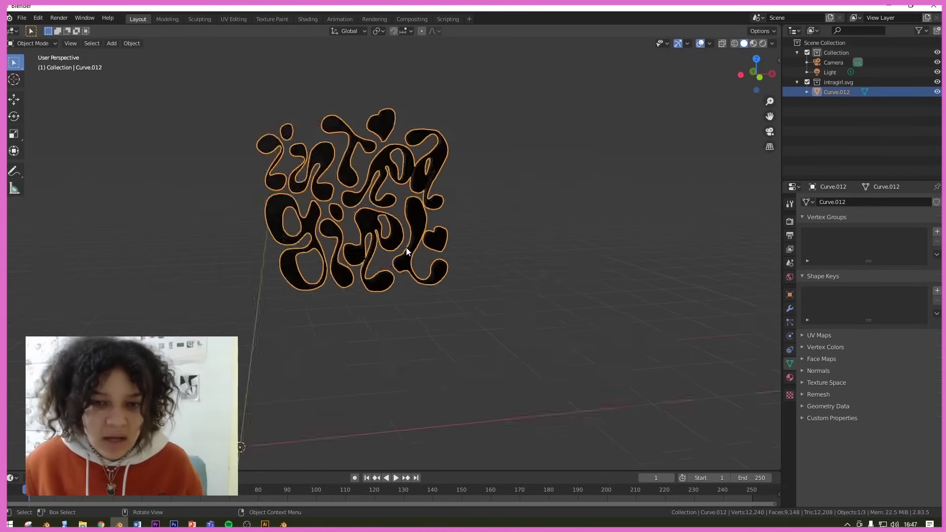
pyautogui.press('Tab')
pyautogui.scroll(5, 401, 250)
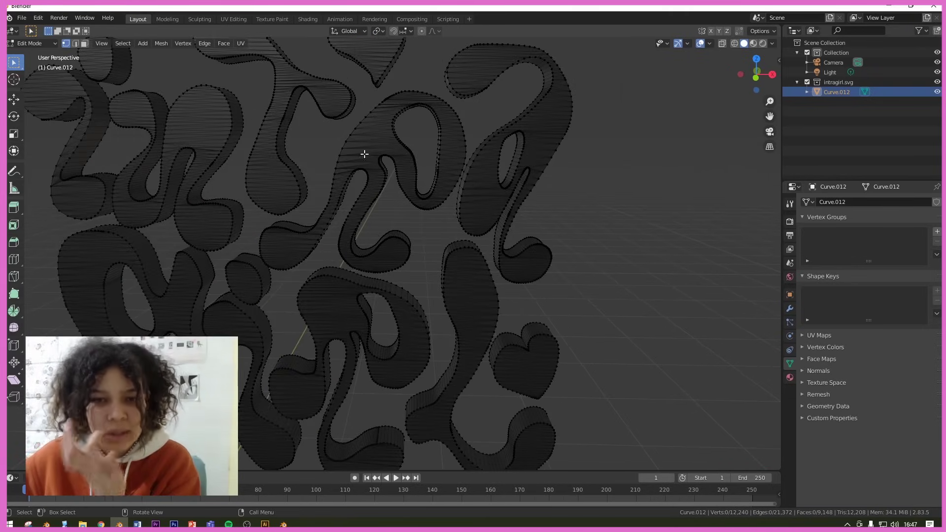
pyautogui.scroll(-5, 281, 165)
pyautogui.press('Tab')
pyautogui.scroll(3, 345, 207)
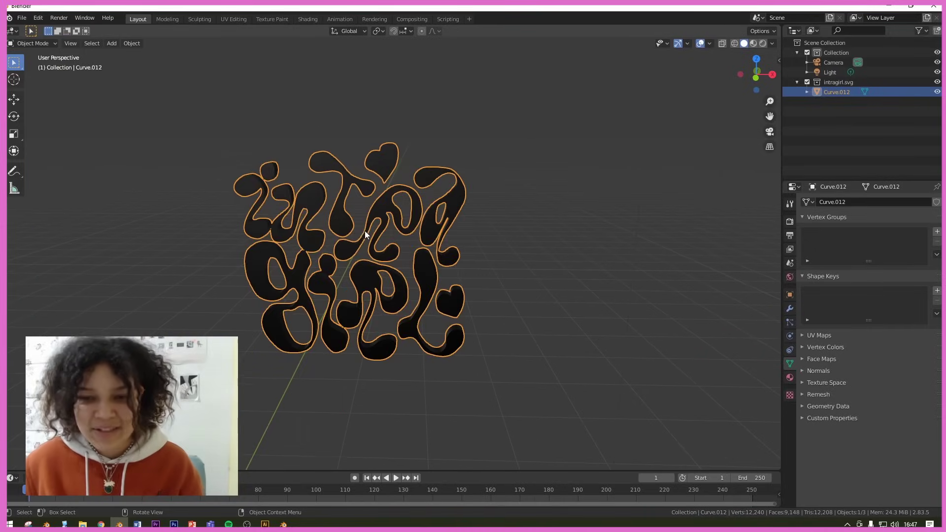
# Step: Add a Remesh modifier in Voxel mode to the lettering and set its voxel size to 0.05 m
pyautogui.click(789, 309)
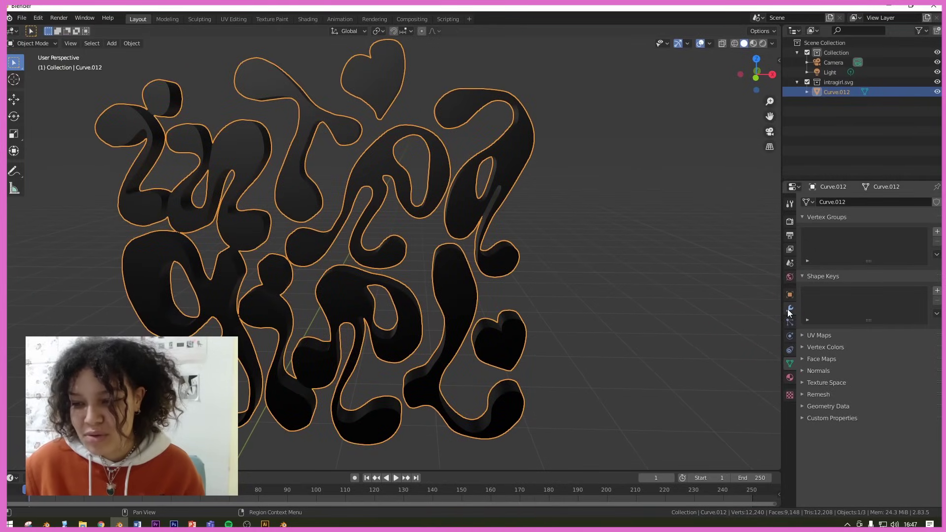
pyautogui.click(834, 206)
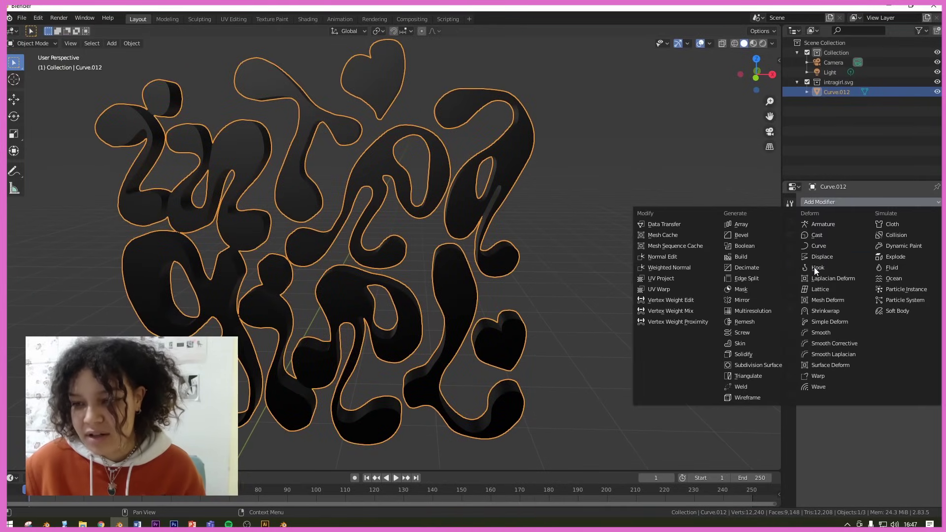
pyautogui.click(752, 321)
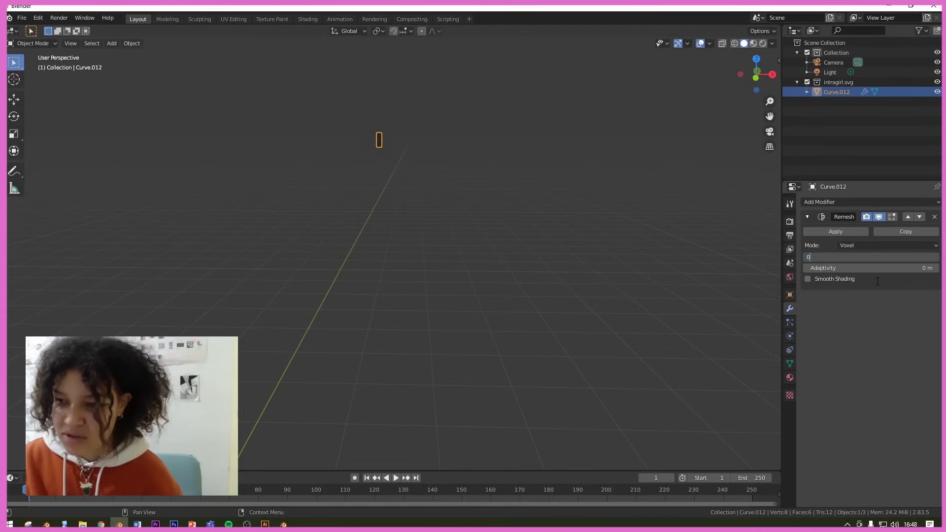
pyautogui.write('5')
pyautogui.press('Return')
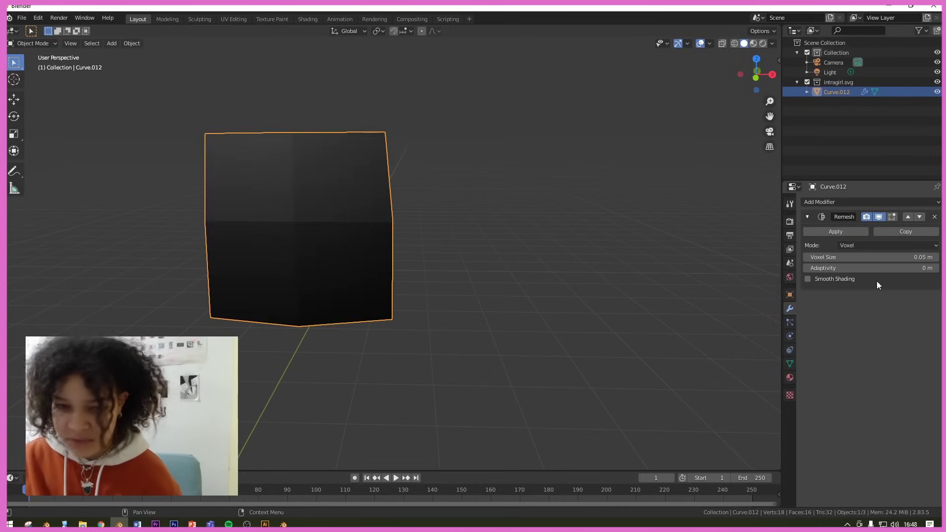
# Step: Try finer Remesh voxel sizes of 0.01 m and 0.0001 m on the lettering
pyautogui.moveTo(569, 326); pyautogui.dragTo(512, 268, button='middle')
pyautogui.click(858, 257)
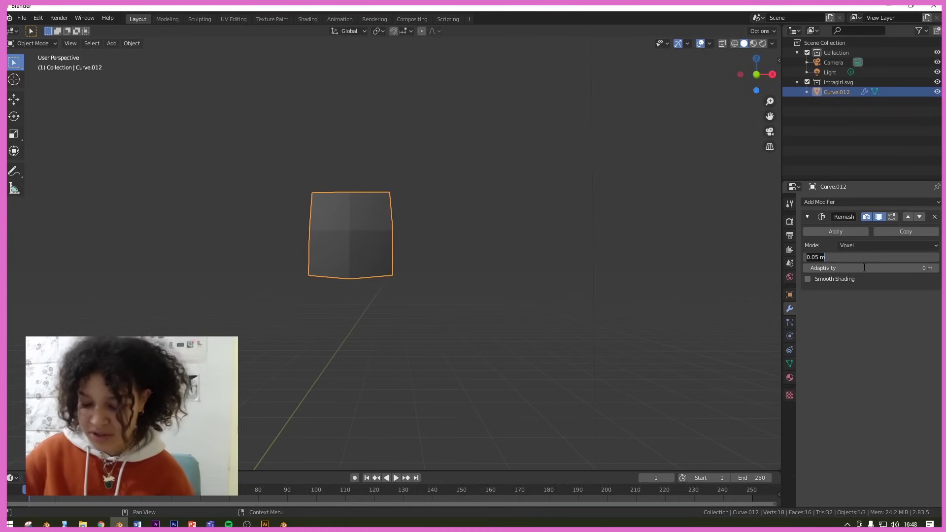
pyautogui.write('0.01')
pyautogui.press('Return')
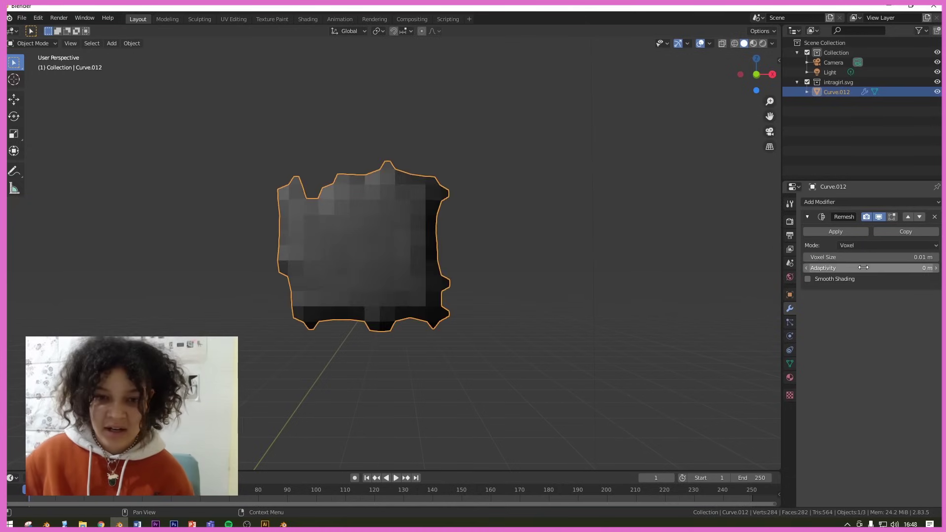
pyautogui.scroll(1, 389, 282)
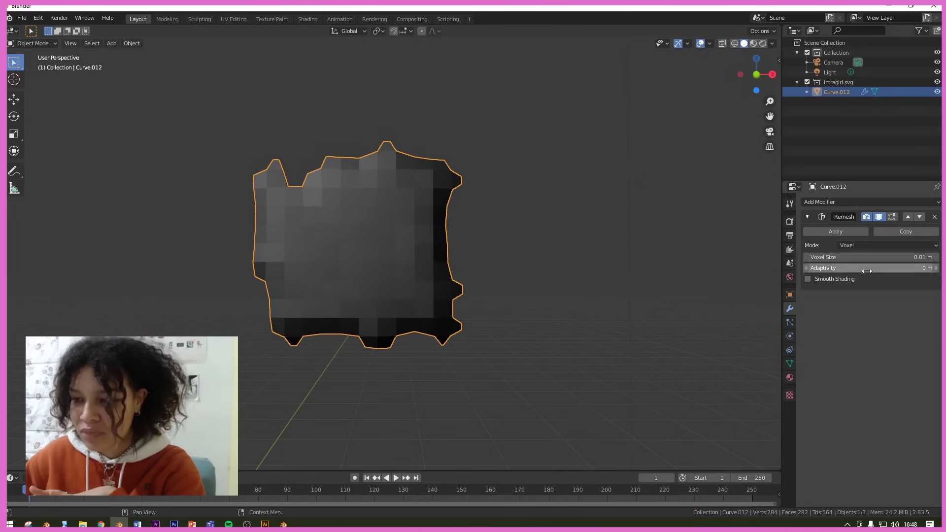
pyautogui.click(872, 257)
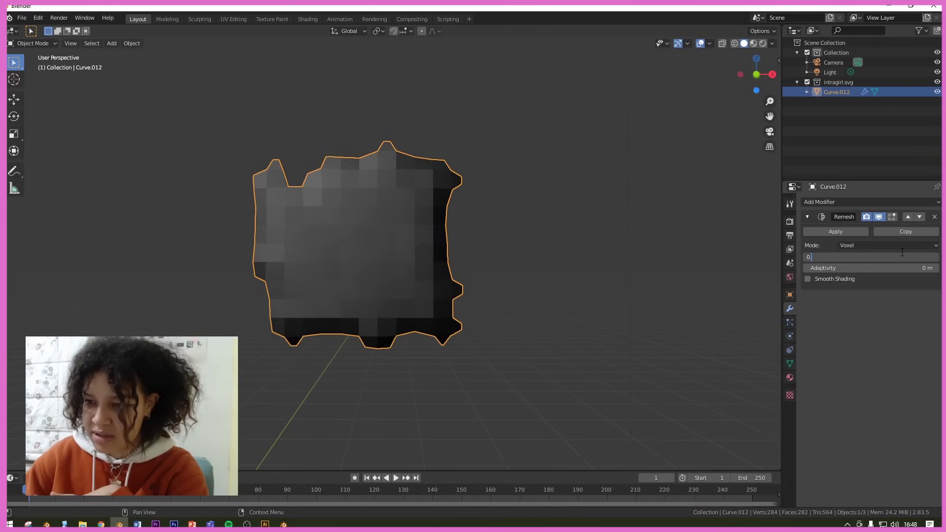
pyautogui.write('0.005')
pyautogui.press('Return')
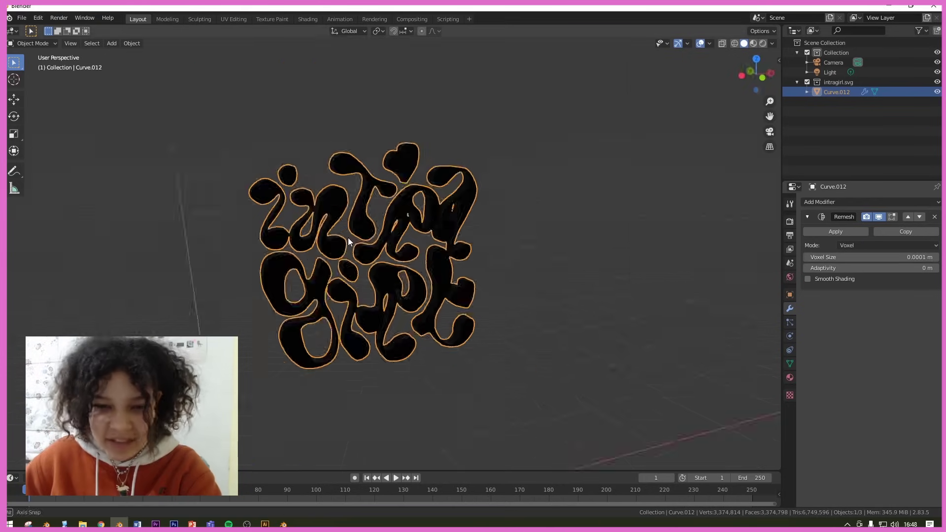
# Step: Set the Remesh voxel size to 0.0004 m and refine it further to 0.0003 m
pyautogui.click(922, 258)
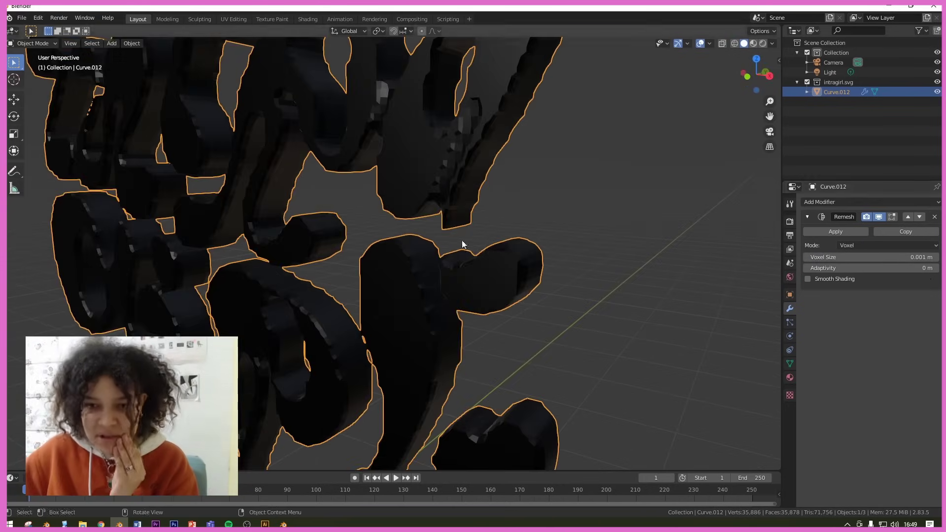
pyautogui.write('0.00')
pyautogui.write('04')
pyautogui.press('Return')
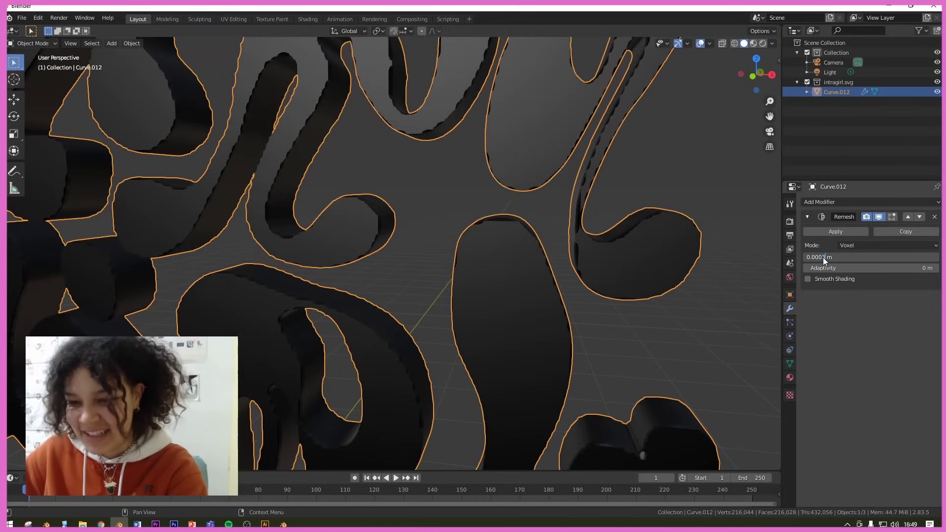
pyautogui.press('Return')
# Step: Check the remeshed lettering as a whole and apply the Remesh modifier
pyautogui.scroll(-6, 579, 266)
pyautogui.click(580, 264)
pyautogui.scroll(-4, 581, 264)
pyautogui.moveTo(581, 263); pyautogui.dragTo(407, 285, button='middle')
pyautogui.scroll(2, 407, 285)
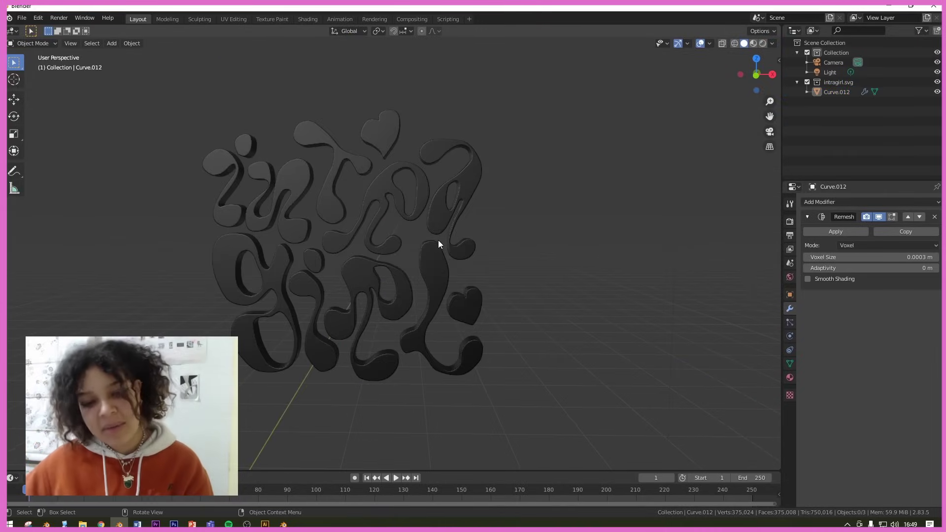
pyautogui.scroll(-2, 438, 241)
pyautogui.moveTo(438, 240)
pyautogui.mouseDown(button='middle')
pyautogui.moveTo(422, 212)
pyautogui.moveTo(445, 237)
pyautogui.mouseUp(button='middle')
pyautogui.click(835, 231)
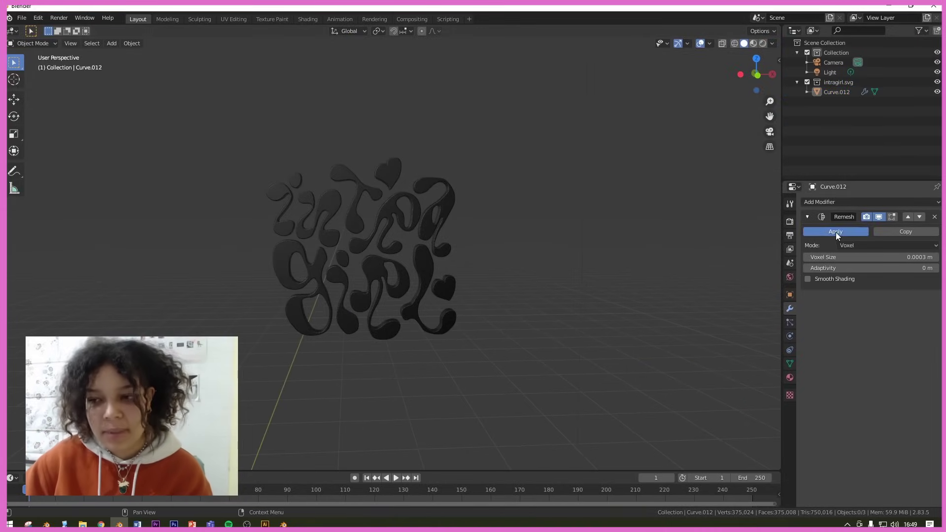
# Step: Examine the remeshed letters' edges and surfaces up close and show their dense mesh grid in Edit Mode
pyautogui.scroll(5, 443, 266)
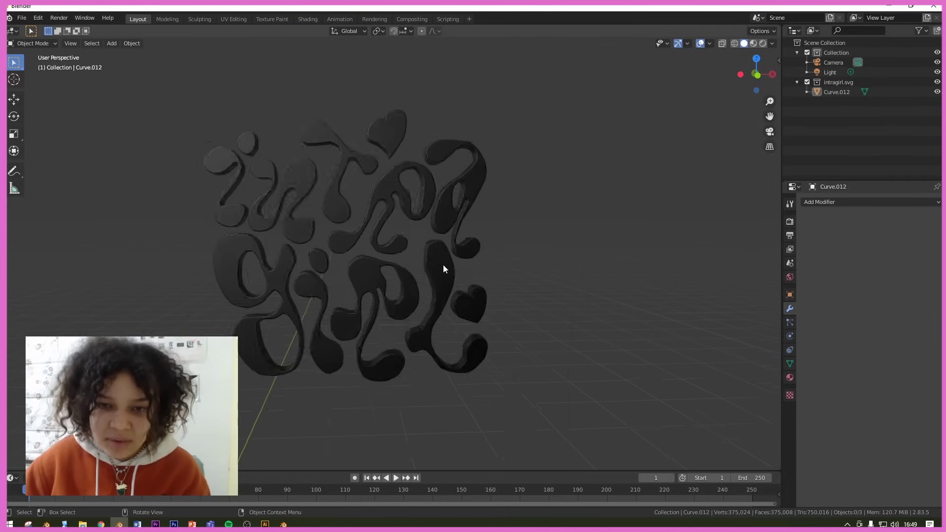
pyautogui.moveTo(433, 278); pyautogui.dragTo(459, 280, button='middle')
pyautogui.scroll(7, 351, 262)
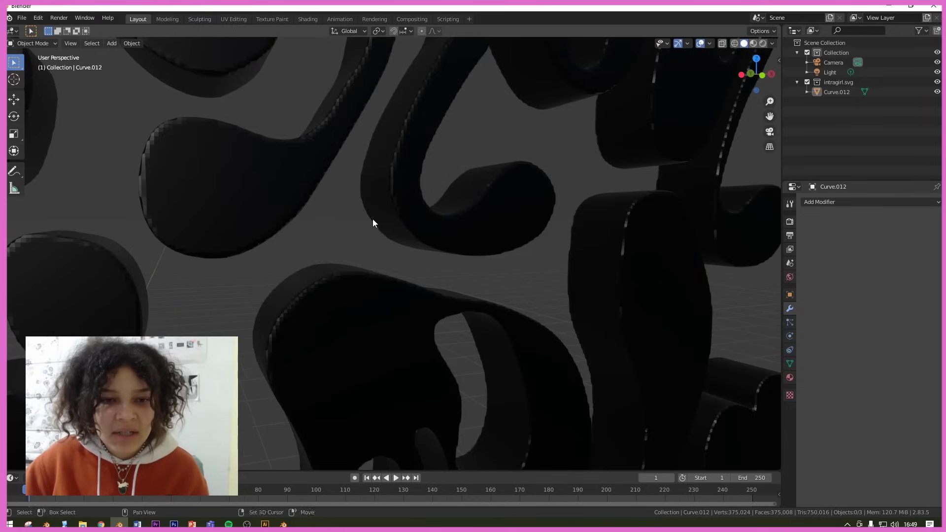
pyautogui.keyDown('shift'); pyautogui.moveTo(370, 190); pyautogui.dragTo(410, 253, button='middle'); pyautogui.keyUp('shift')
pyautogui.scroll(2, 411, 249)
pyautogui.scroll(-10, 439, 185)
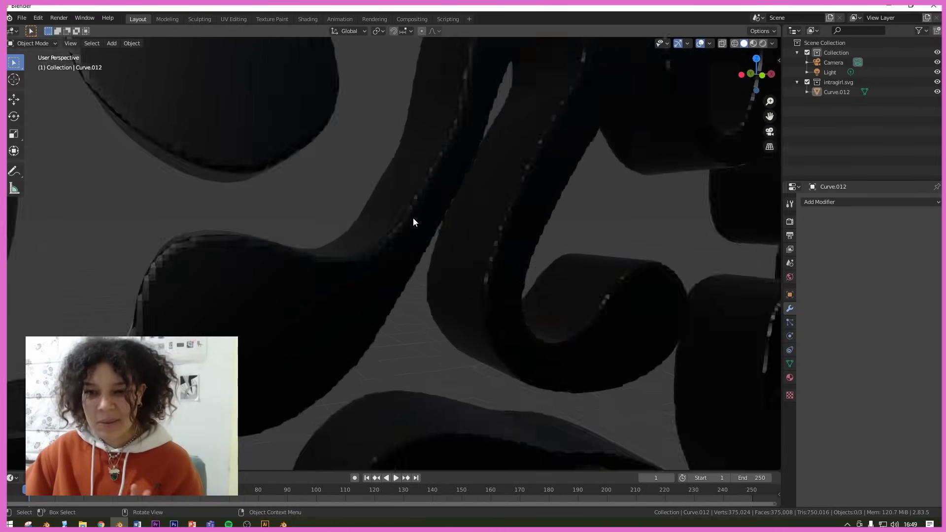
pyautogui.scroll(3, 376, 241)
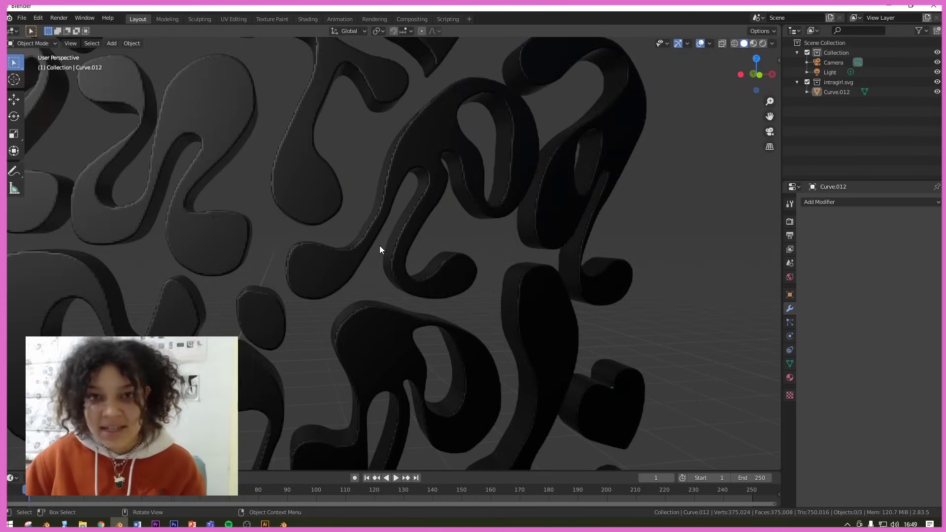
pyautogui.scroll(6, 379, 248)
pyautogui.press('Tab')
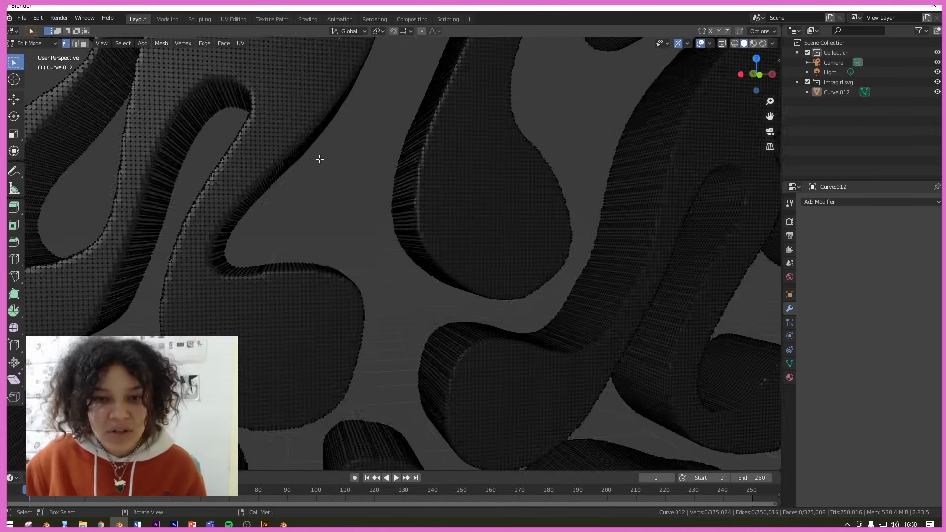
# Step: Switch the lettering from Edit Mode to Sculpt Mode and choose the Smooth brush with 50 px radius and 0.700 strength
pyautogui.scroll(5, 380, 261)
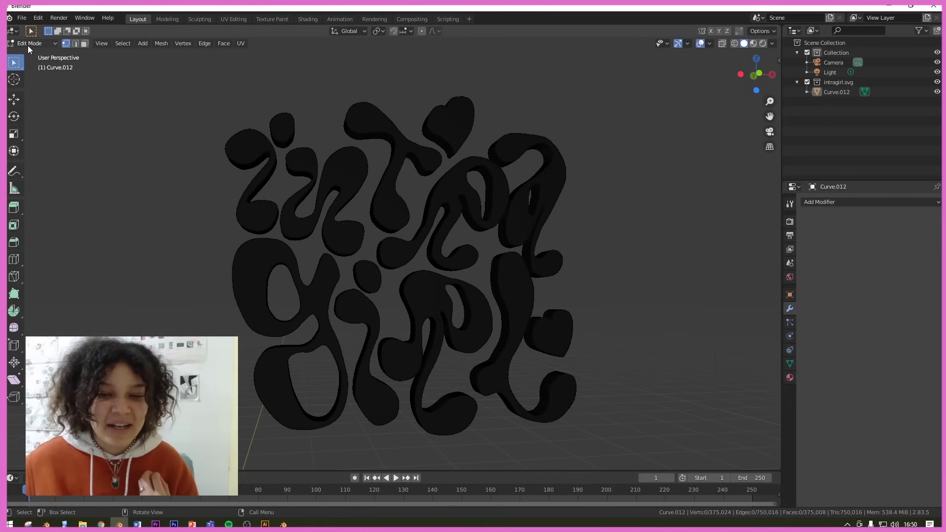
pyautogui.click(27, 44)
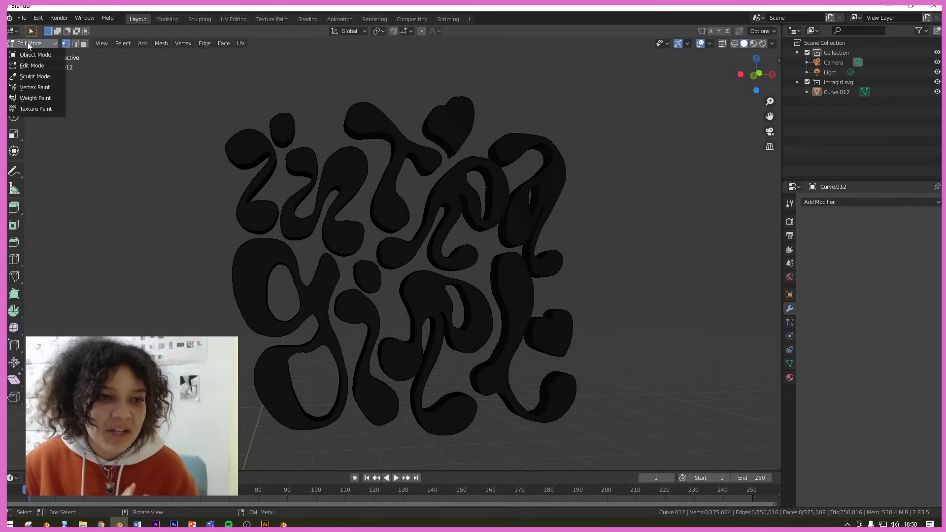
pyautogui.click(43, 77)
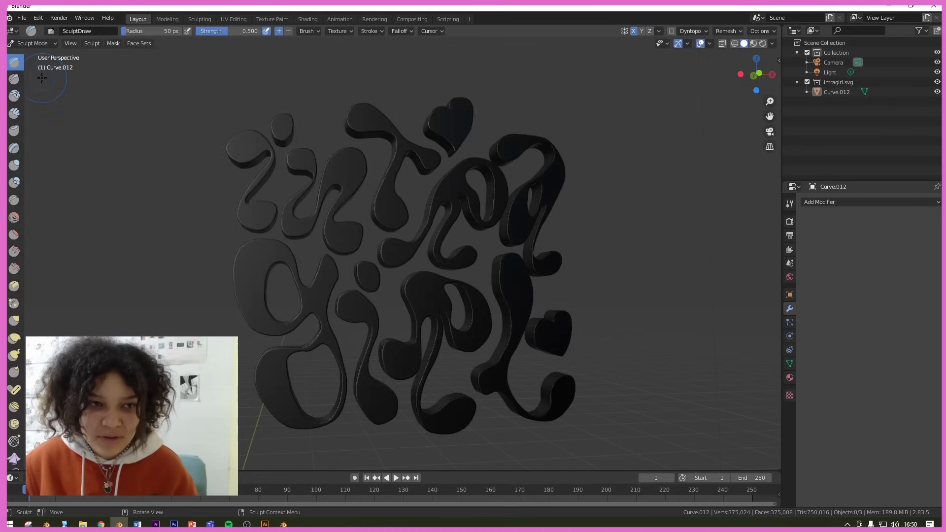
pyautogui.click(14, 218)
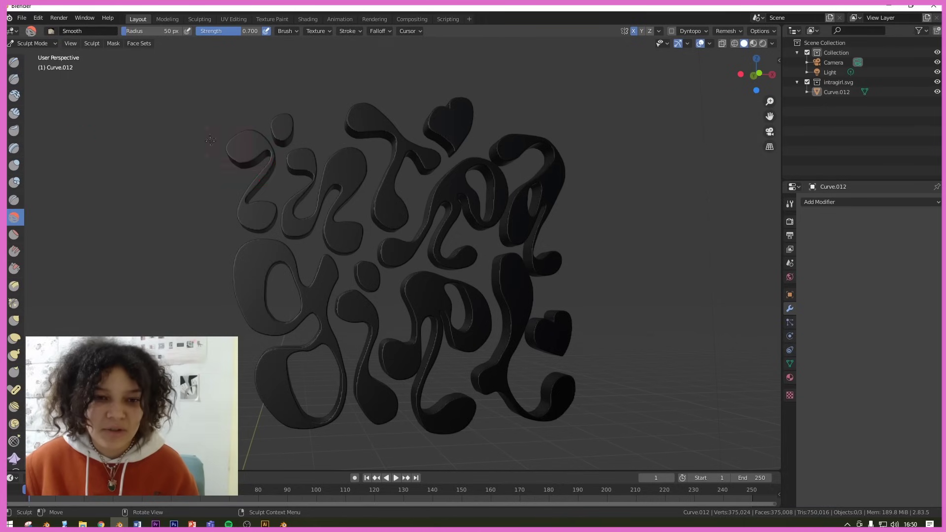
pyautogui.scroll(6, 210, 141)
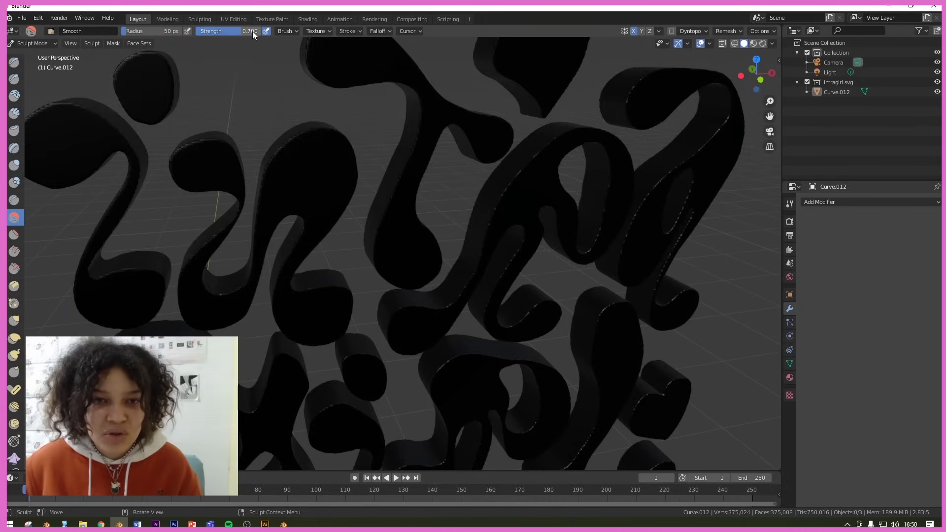
pyautogui.scroll(-4, 320, 247)
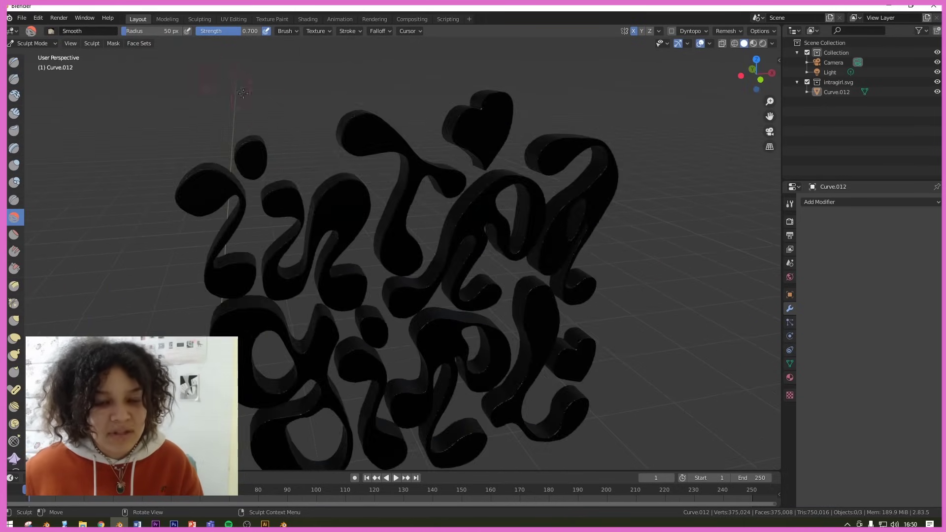
# Step: Smooth the front edges of the first letter "i" in "intra" and its dot into rounded, liquid-looking shapes
pyautogui.moveTo(307, 257); pyautogui.dragTo(316, 244, button='middle')
pyautogui.scroll(5, 316, 244)
pyautogui.scroll(2, 317, 243)
pyautogui.moveTo(226, 214)
pyautogui.mouseDown()
pyautogui.moveTo(194, 271)
pyautogui.moveTo(265, 149)
pyautogui.moveTo(165, 301)
pyautogui.moveTo(186, 276)
pyautogui.mouseUp()
pyautogui.scroll(-7, 197, 266)
pyautogui.moveTo(335, 217); pyautogui.dragTo(251, 219, button='middle')
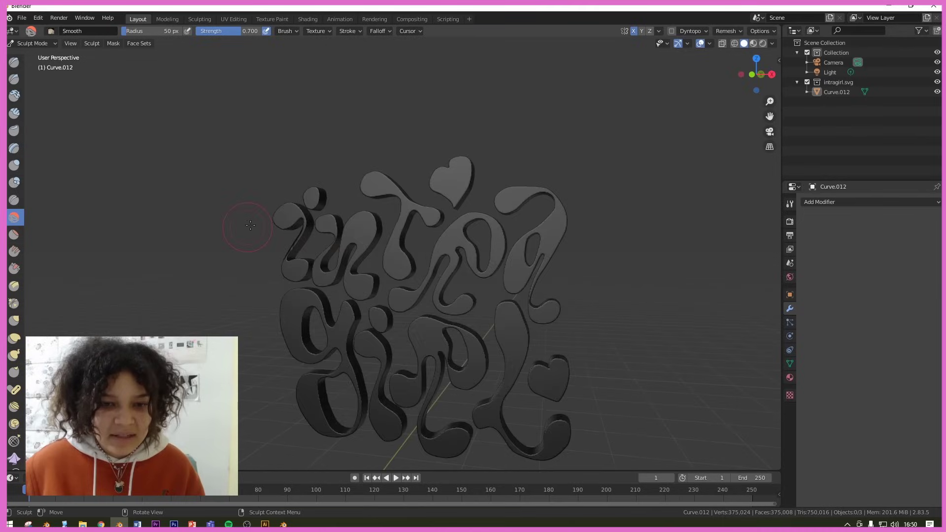
pyautogui.scroll(5, 262, 231)
pyautogui.scroll(3, 275, 241)
pyautogui.moveTo(264, 237)
pyautogui.mouseDown()
pyautogui.moveTo(237, 223)
pyautogui.moveTo(197, 164)
pyautogui.mouseUp()
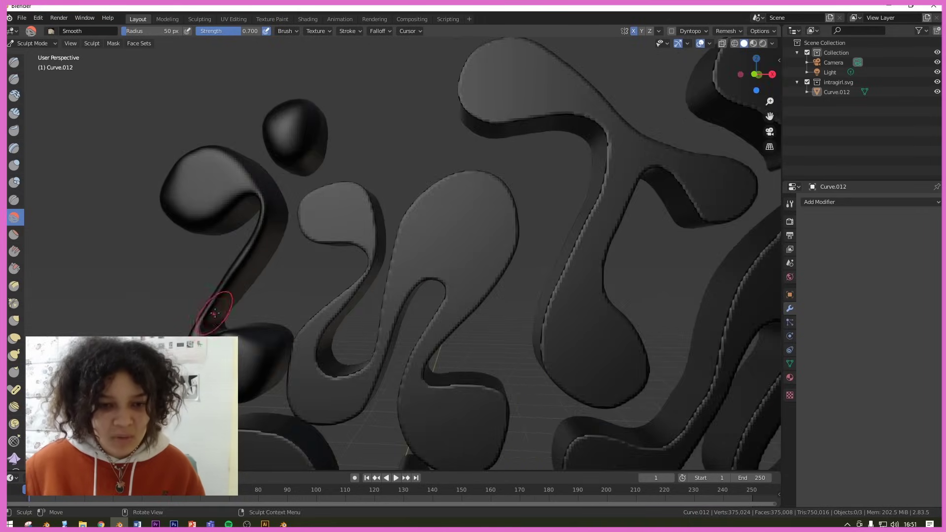
pyautogui.moveTo(221, 309); pyautogui.dragTo(355, 302, button='middle')
pyautogui.scroll(-2, 400, 298)
pyautogui.scroll(-4, 330, 296)
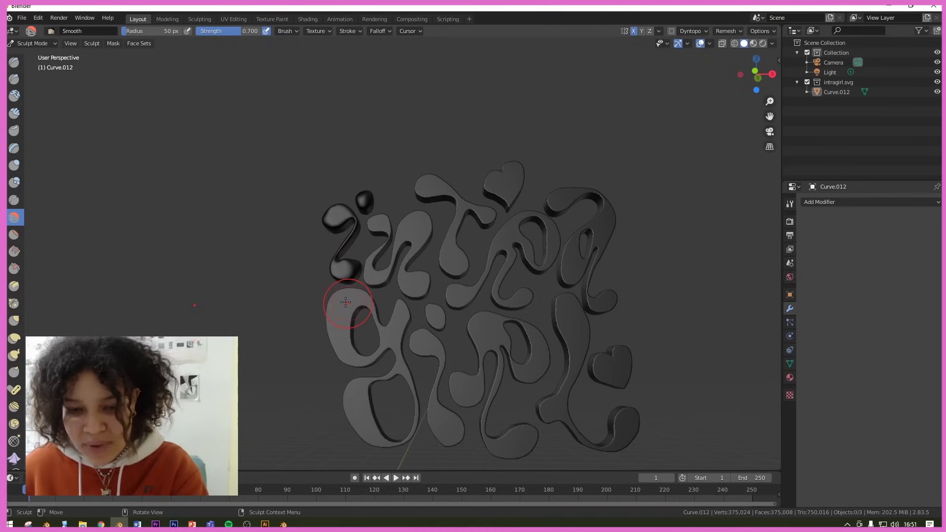
# Step: Smooth the first "i" further along its thin stem and bulbs, working on its front and side edges
pyautogui.scroll(3, 346, 271)
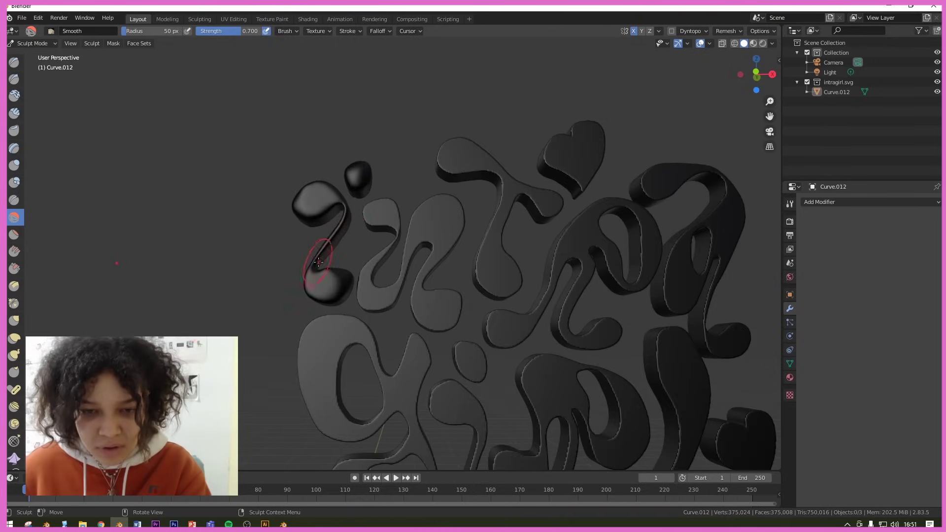
pyautogui.moveTo(318, 262); pyautogui.dragTo(361, 289, button='middle')
pyautogui.moveTo(327, 266); pyautogui.dragTo(309, 285)
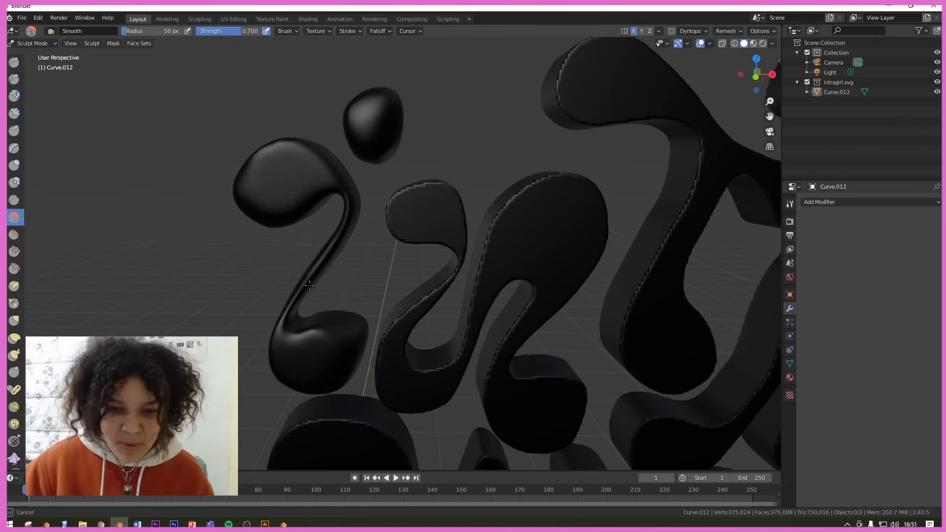
pyautogui.moveTo(306, 292); pyautogui.dragTo(520, 286, button='middle')
pyautogui.scroll(4, 521, 284)
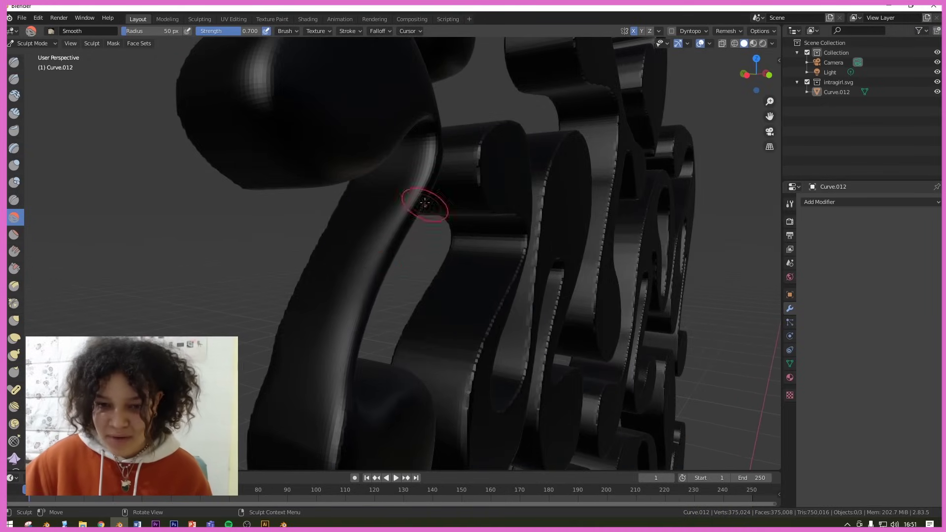
pyautogui.moveTo(329, 320); pyautogui.dragTo(640, 316, button='middle')
pyautogui.moveTo(651, 314)
pyautogui.mouseDown()
pyautogui.moveTo(619, 259)
pyautogui.moveTo(624, 285)
pyautogui.moveTo(579, 189)
pyautogui.moveTo(640, 296)
pyautogui.moveTo(666, 375)
pyautogui.mouseUp()
pyautogui.moveTo(665, 375); pyautogui.dragTo(497, 354, button='middle')
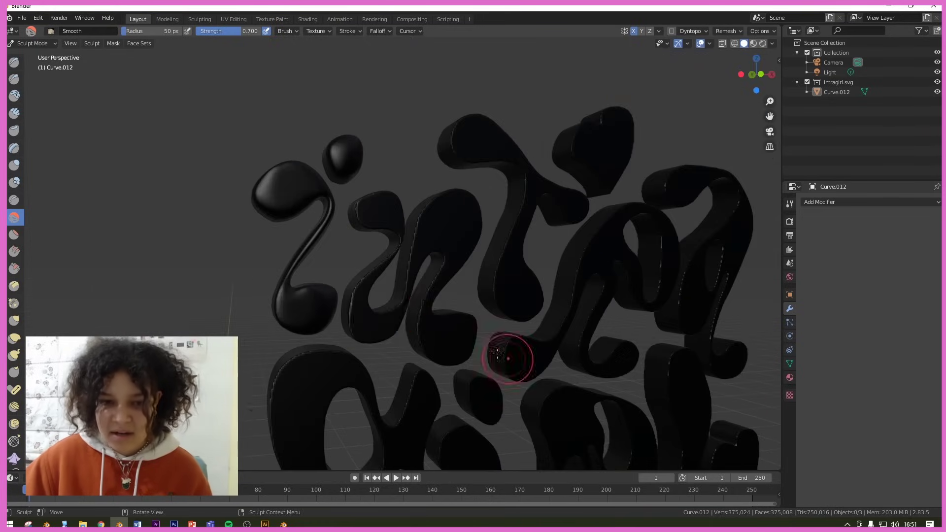
pyautogui.scroll(-2, 317, 199)
pyautogui.moveTo(331, 213); pyautogui.dragTo(324, 214)
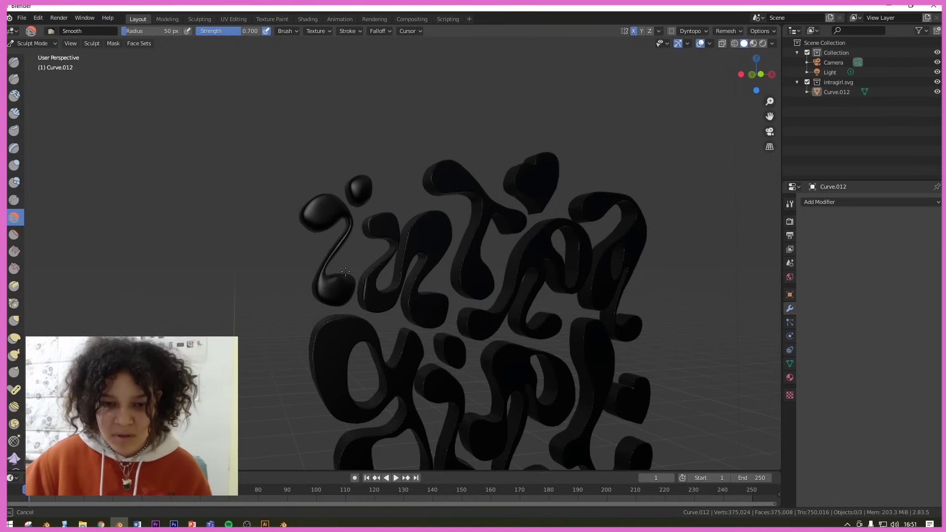
# Step: Smooth the lower bulb of the first "i" and round off the letter's edges on the back of the lettering
pyautogui.moveTo(346, 271); pyautogui.dragTo(338, 281)
pyautogui.moveTo(338, 273); pyautogui.dragTo(454, 273, button='middle')
pyautogui.scroll(2, 454, 273)
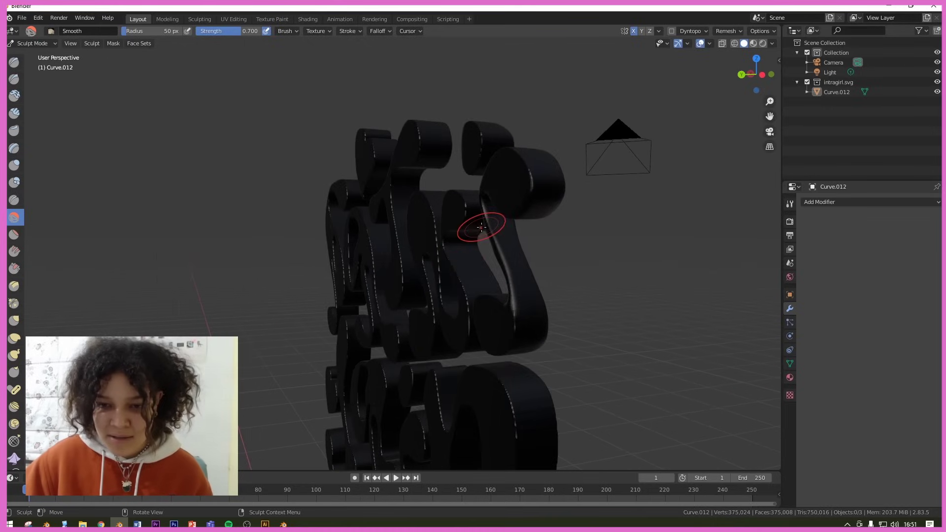
pyautogui.moveTo(490, 233); pyautogui.dragTo(538, 243, button='middle')
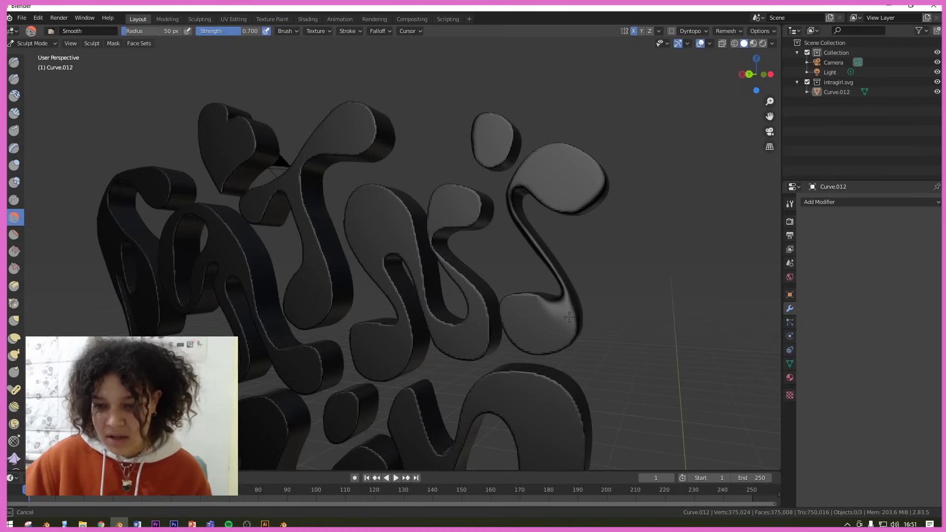
pyautogui.moveTo(496, 305); pyautogui.dragTo(420, 320, button='middle')
pyautogui.moveTo(419, 320)
pyautogui.mouseDown()
pyautogui.moveTo(335, 207)
pyautogui.moveTo(492, 172)
pyautogui.moveTo(541, 187)
pyautogui.mouseUp()
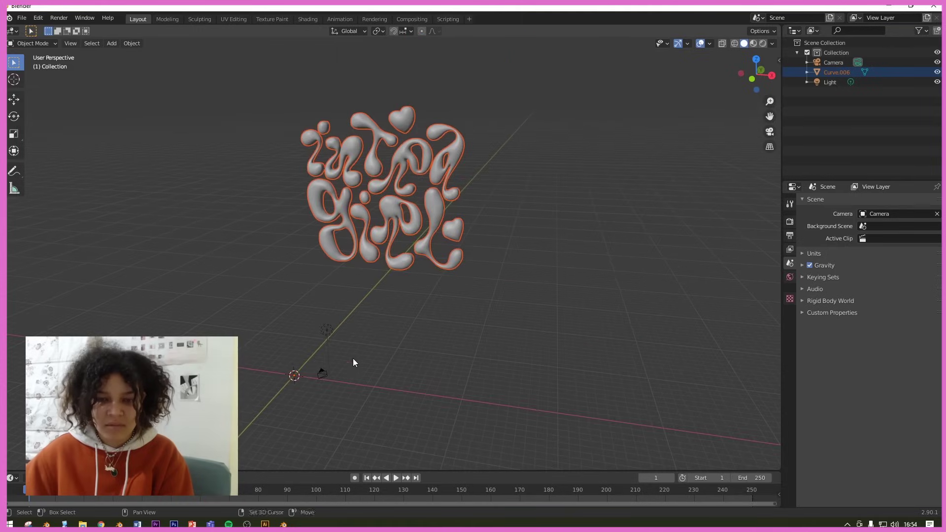
pyautogui.moveTo(353, 359); pyautogui.dragTo(419, 276, button='middle')
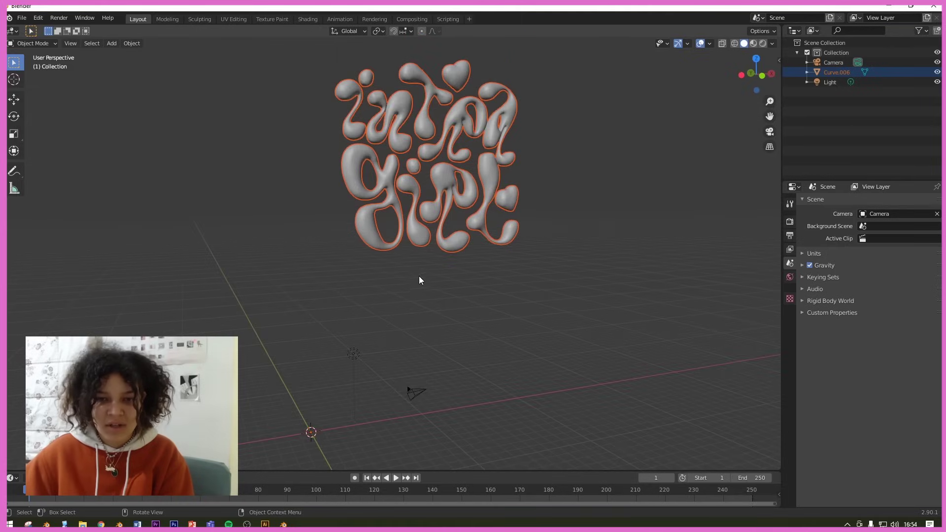
# Step: Deselect the fully smoothed lettering and examine its rounded letters and hearts from several angles and up close
pyautogui.scroll(3, 397, 267)
pyautogui.keyDown('shift'); pyautogui.moveTo(443, 197); pyautogui.dragTo(407, 276, button='middle'); pyautogui.keyUp('shift')
pyautogui.scroll(2, 407, 277)
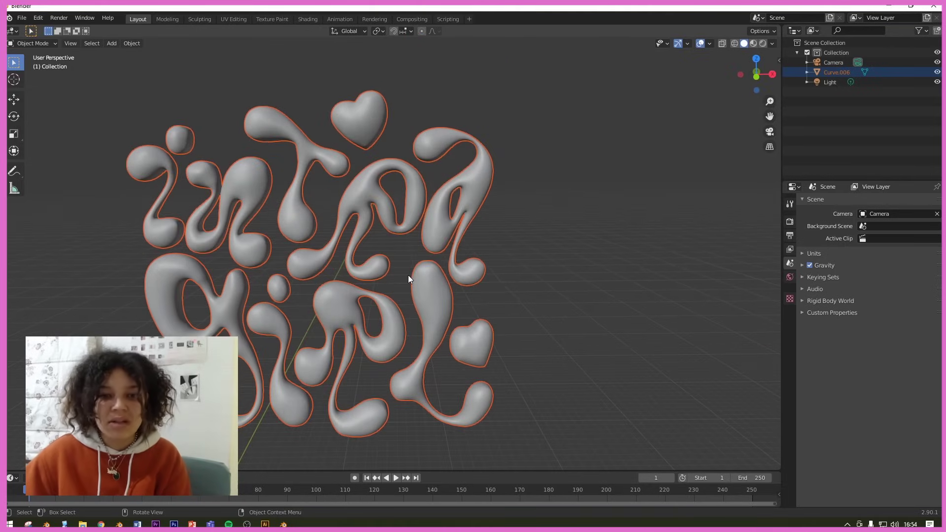
pyautogui.moveTo(316, 273); pyautogui.dragTo(342, 259, button='middle')
pyautogui.click(553, 262)
pyautogui.moveTo(482, 280)
pyautogui.mouseDown(button='middle')
pyautogui.moveTo(471, 274)
pyautogui.moveTo(503, 297)
pyautogui.moveTo(475, 298)
pyautogui.moveTo(484, 299)
pyautogui.mouseUp(button='middle')
pyautogui.click(472, 276)
pyautogui.scroll(6, 460, 275)
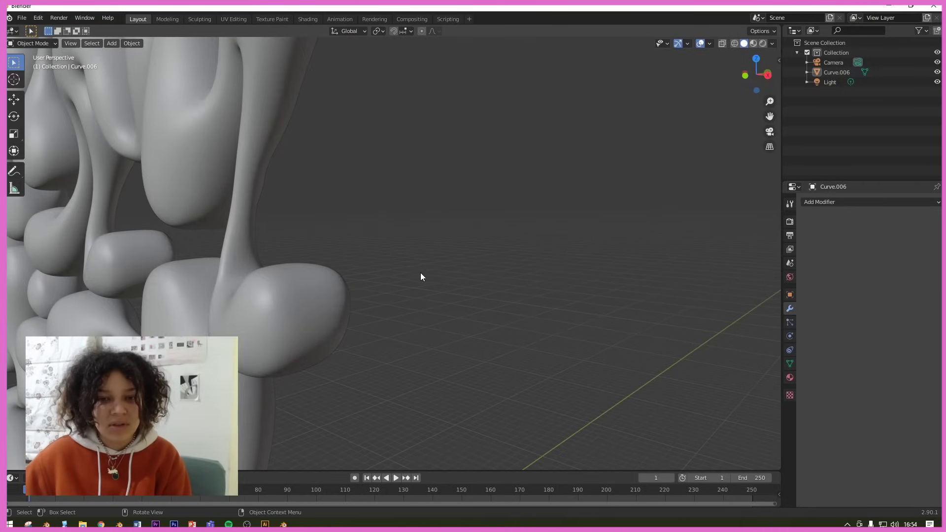
pyautogui.moveTo(219, 181); pyautogui.dragTo(318, 252, button='middle')
pyautogui.scroll(-5, 345, 246)
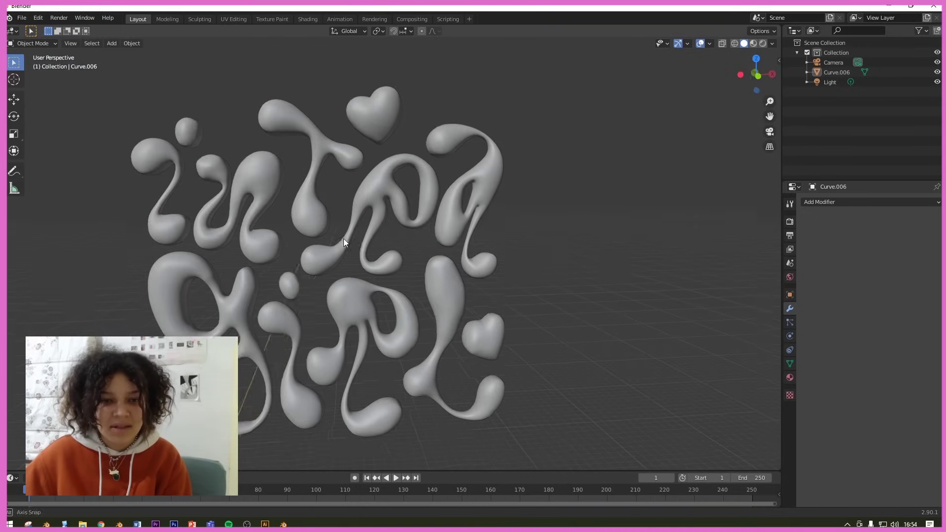
pyautogui.scroll(5, 394, 244)
pyautogui.moveTo(410, 246); pyautogui.dragTo(399, 258, button='middle')
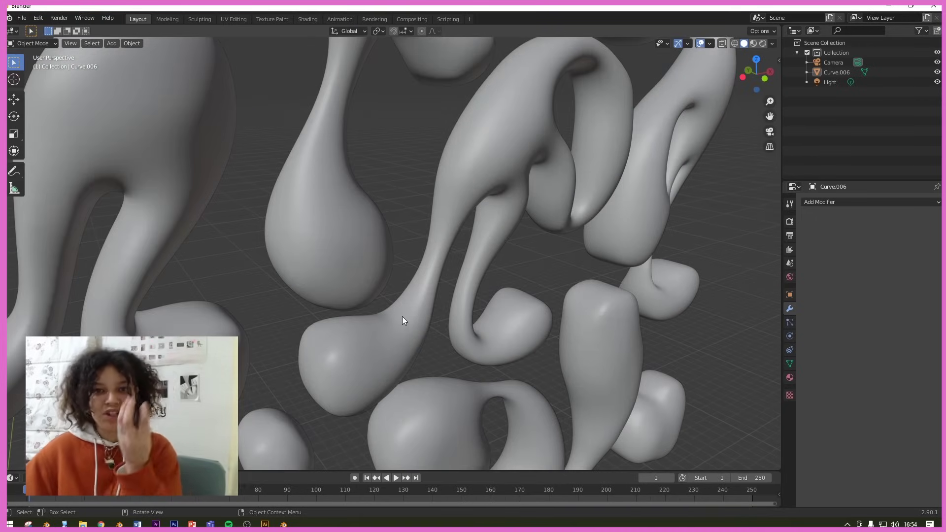
pyautogui.scroll(-6, 428, 354)
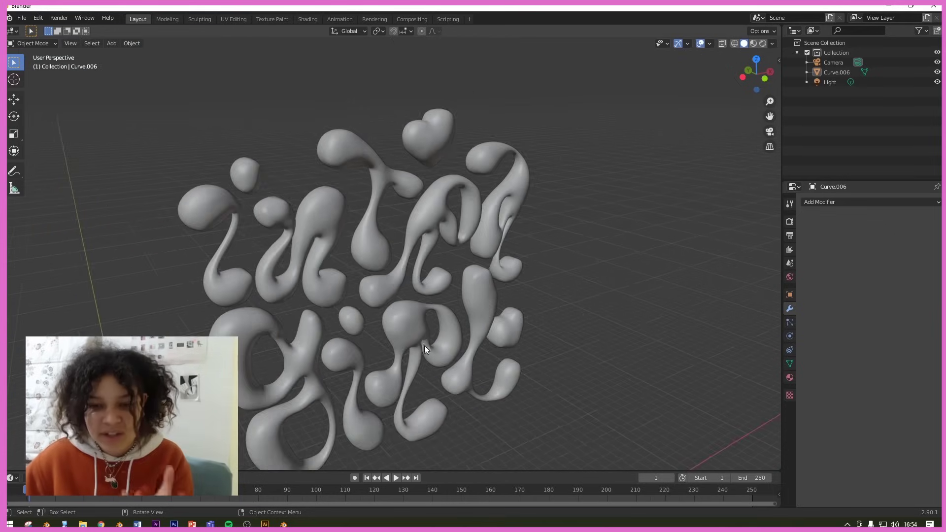
pyautogui.moveTo(315, 276); pyautogui.dragTo(291, 247, button='middle')
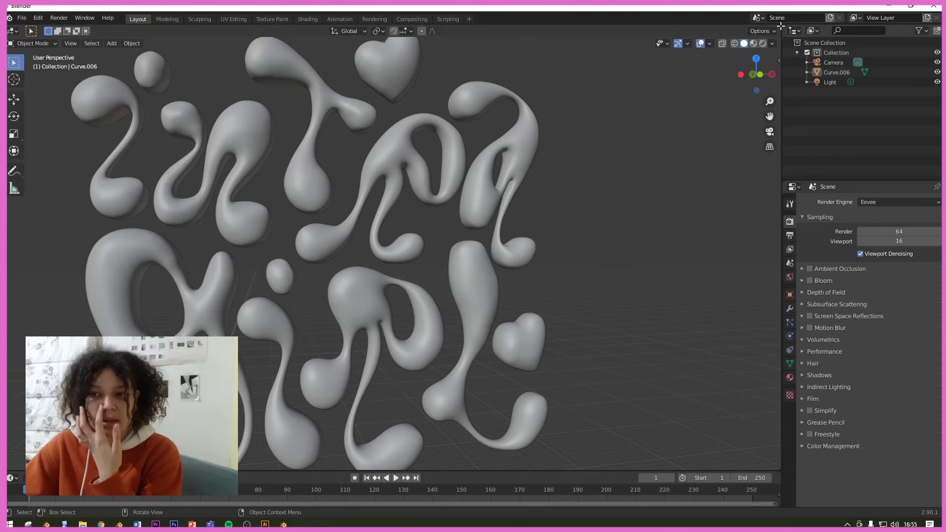
# Step: Split the 3D viewport into two side-by-side areas and set one of them to Rendered shading
pyautogui.moveTo(638, 35); pyautogui.dragTo(416, 34)
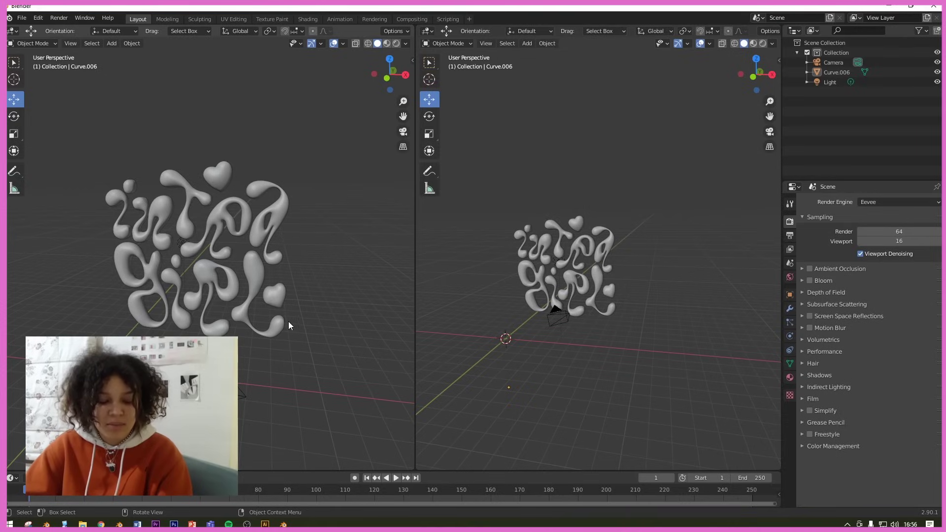
pyautogui.press('z')
pyautogui.click(303, 253)
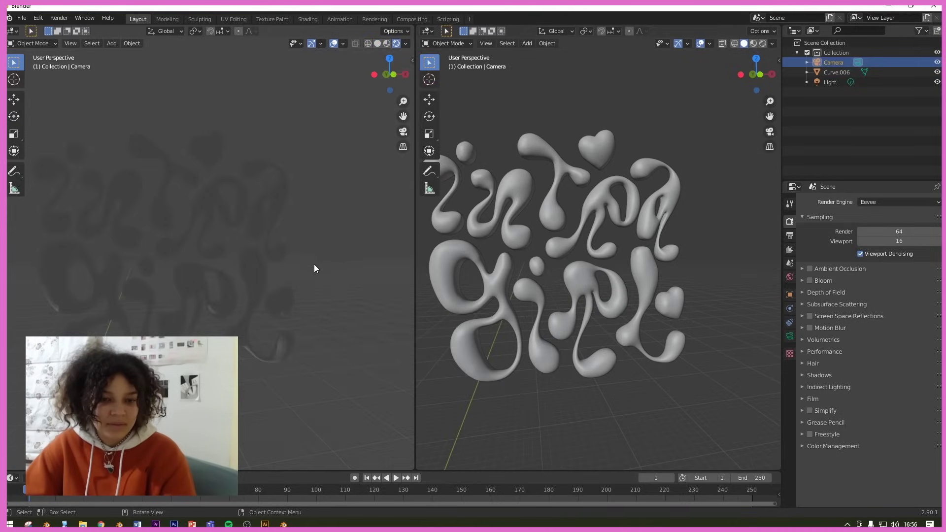
pyautogui.moveTo(315, 268); pyautogui.dragTo(222, 280, button='middle')
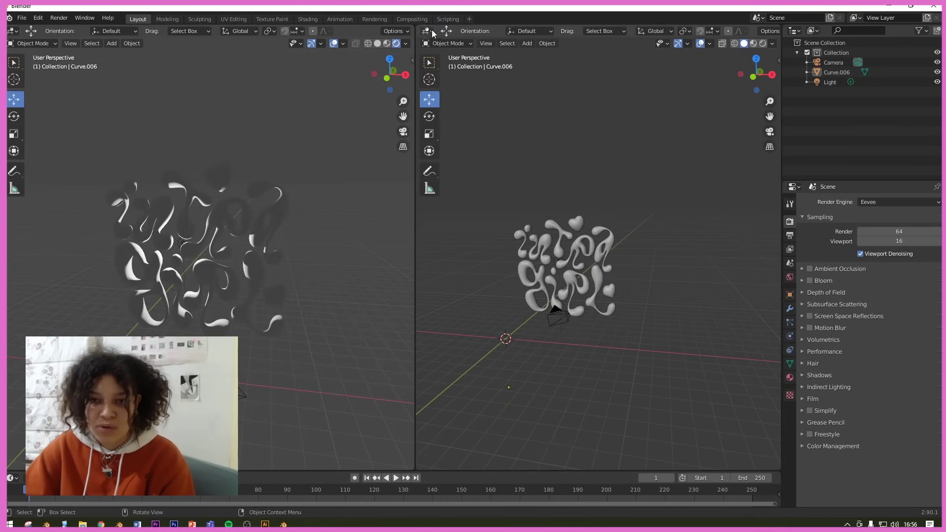
# Step: Turn the second viewport into a Shader Editor without its sidebar and show the World shader's nodes
pyautogui.click(432, 31)
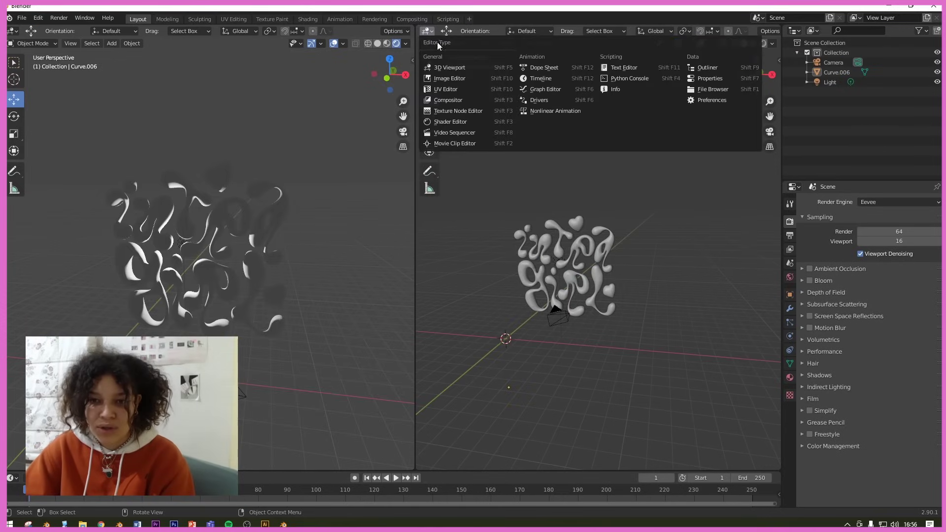
pyautogui.click(450, 122)
pyautogui.press('n')
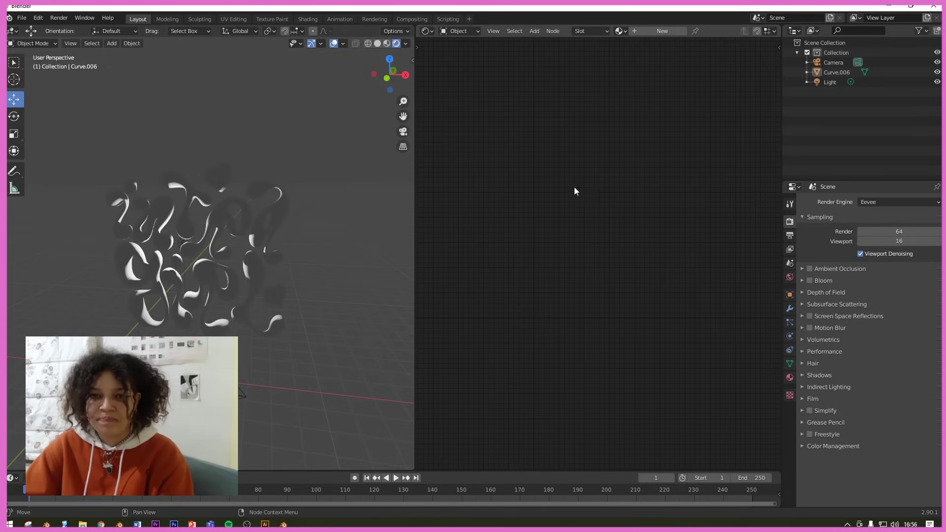
pyautogui.click(475, 31)
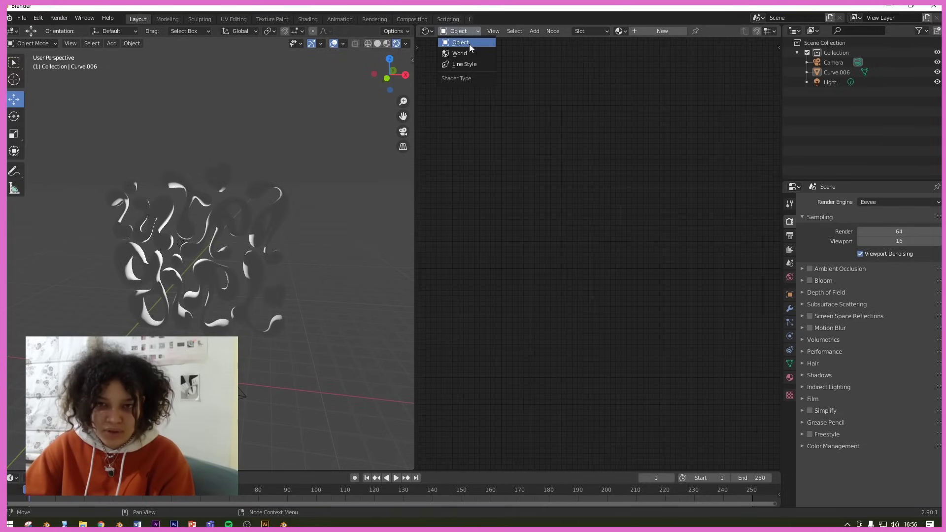
pyautogui.click(470, 51)
pyautogui.scroll(3, 540, 167)
pyautogui.moveTo(572, 91); pyautogui.dragTo(598, 264, button='middle')
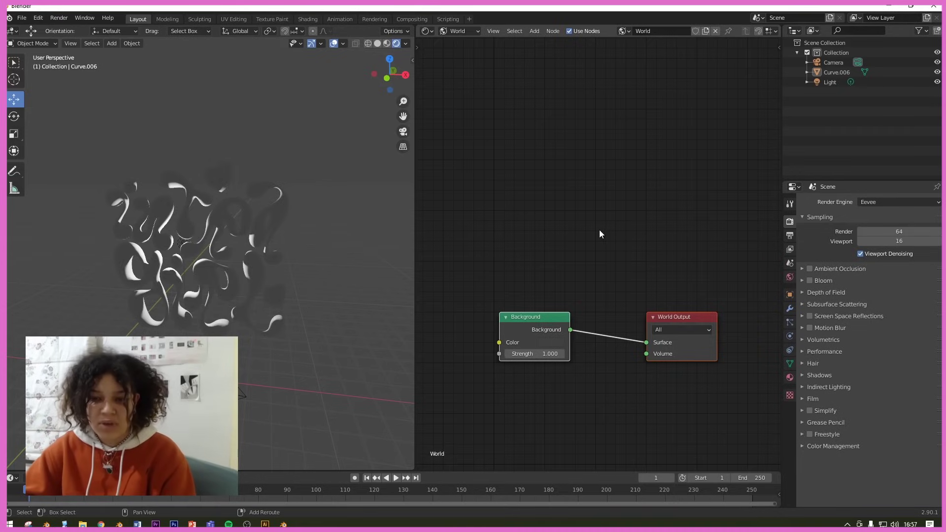
# Step: Add an Environment Texture node above the Background node and link its Color output to the World Output's Surface input
pyautogui.hotkey('shift', 'a')
pyautogui.click(581, 232)
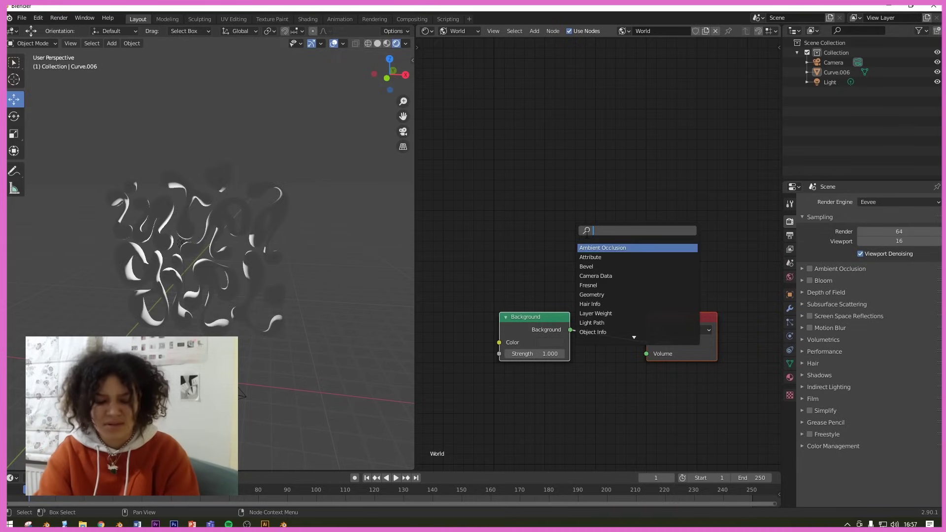
pyautogui.write('envir')
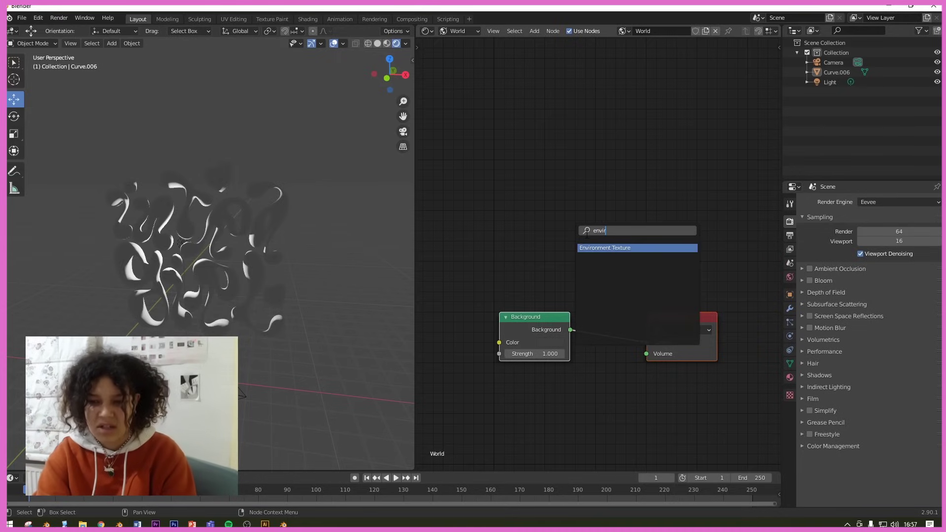
pyautogui.press('Return')
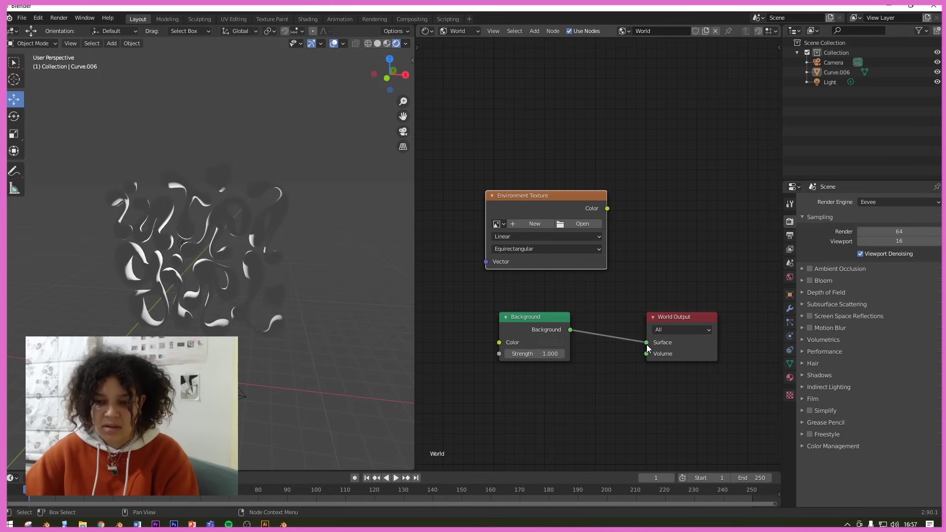
pyautogui.moveTo(648, 348); pyautogui.dragTo(614, 321)
pyautogui.moveTo(607, 208); pyautogui.dragTo(647, 343)
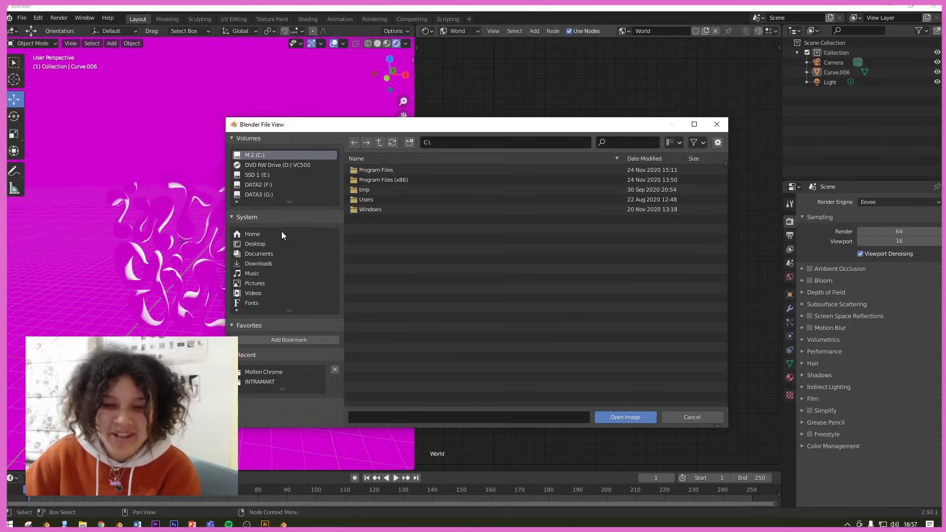
# Step: Load clouds-4258726_960_720.jpg from the Molten Chrome folder on the desktop into the Environment Texture node
pyautogui.click(254, 243)
pyautogui.doubleClick(398, 253)
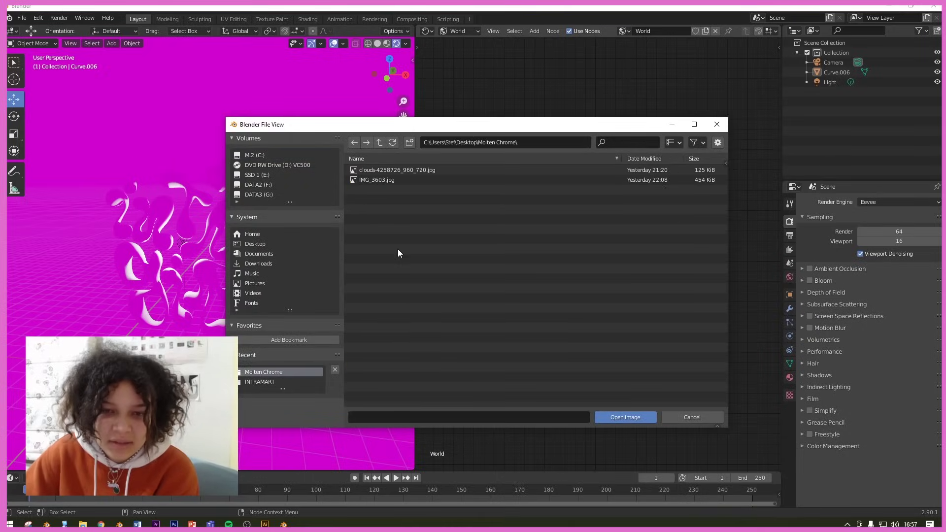
pyautogui.click(397, 170)
pyautogui.click(641, 418)
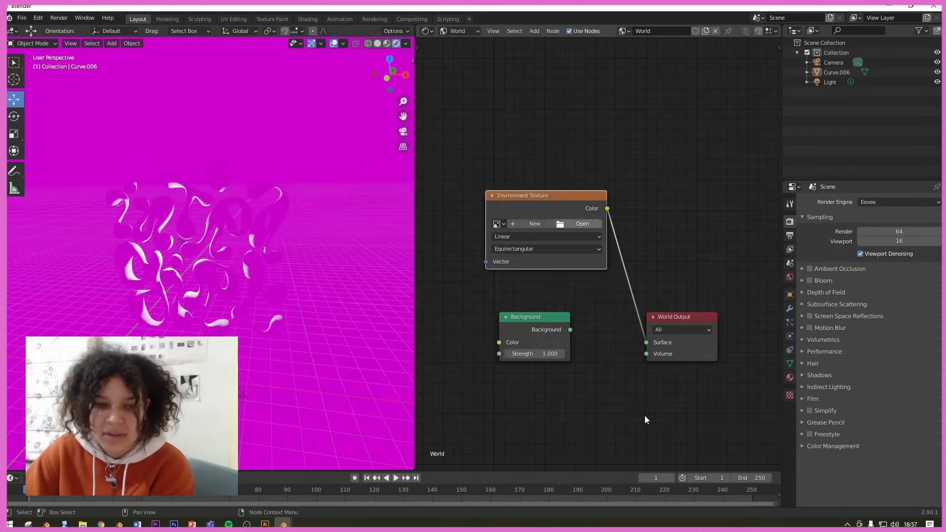
pyautogui.moveTo(328, 334); pyautogui.dragTo(277, 300, button='middle')
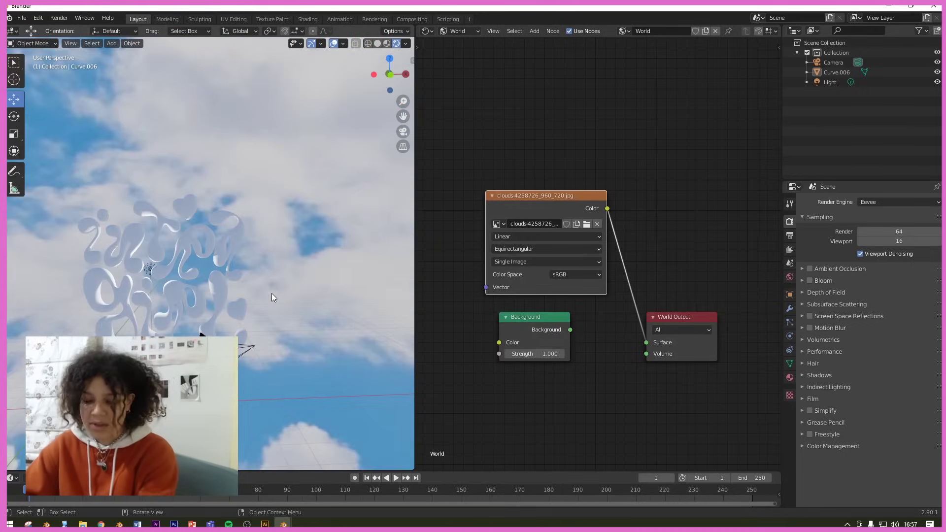
# Step: Look through the camera, lock the camera to the view and frame the lettering inside the camera border
pyautogui.press('KP_0')
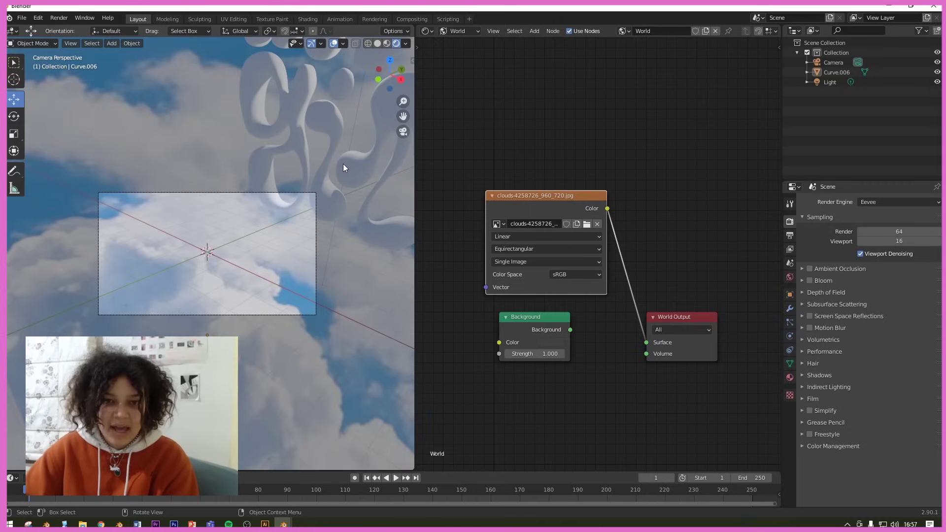
pyautogui.press('n')
pyautogui.click(409, 99)
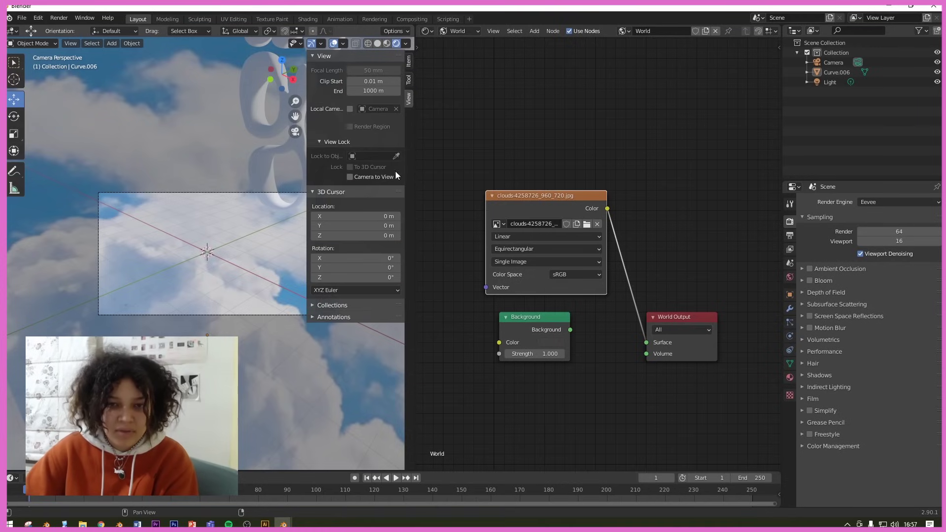
pyautogui.moveTo(196, 215); pyautogui.dragTo(247, 253, button='middle')
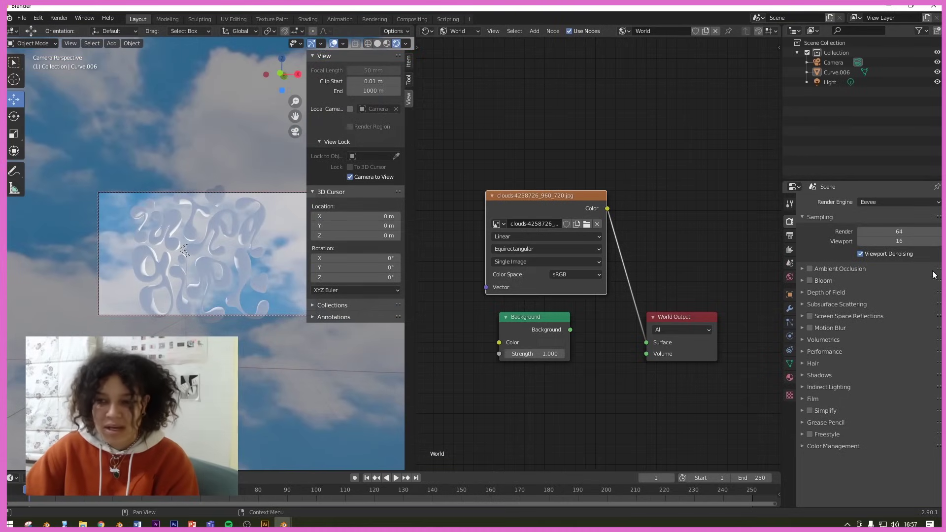
# Step: Make the render output square by setting its Y resolution to 1920 px
pyautogui.click(790, 236)
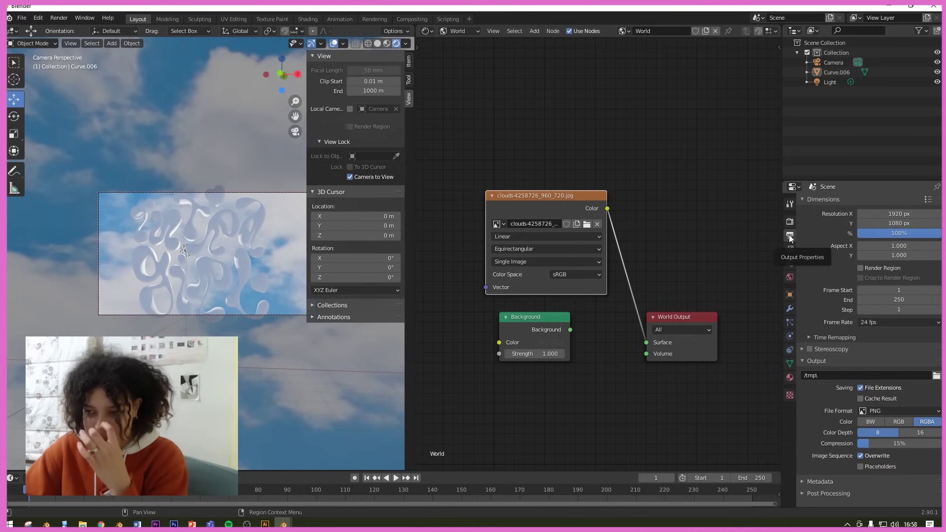
pyautogui.click(903, 214)
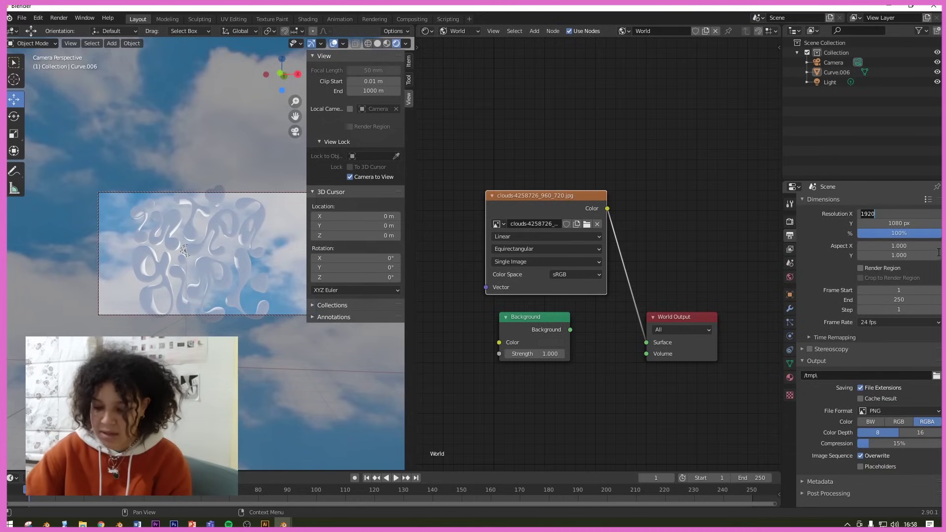
pyautogui.press('Tab')
pyautogui.write('19')
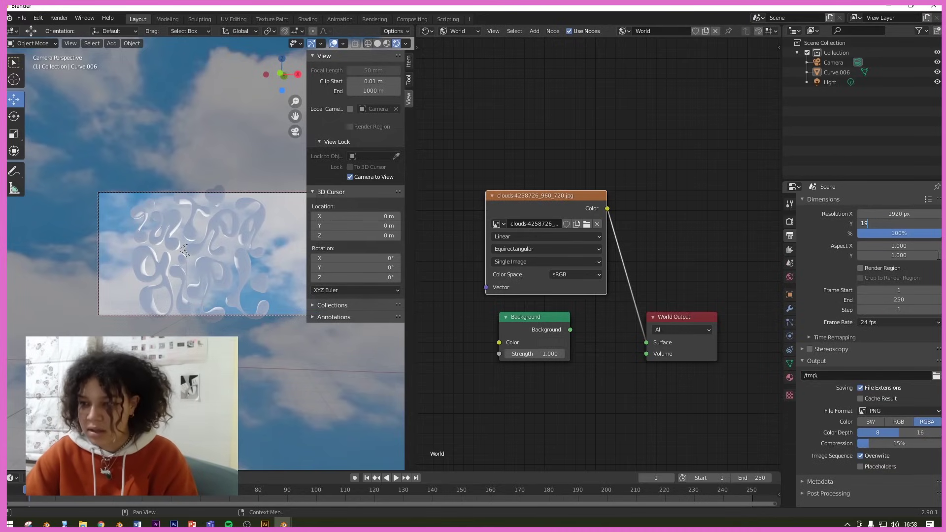
pyautogui.write('20')
pyautogui.press('Return')
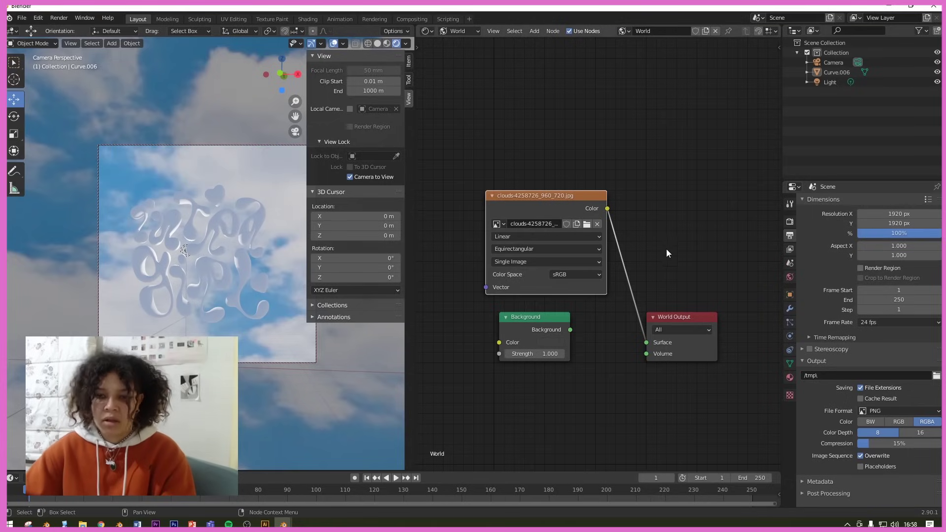
# Step: Reframe the camera so the lettering fills more of the square frame, and turn off the Camera to View lock
pyautogui.scroll(5, 201, 309)
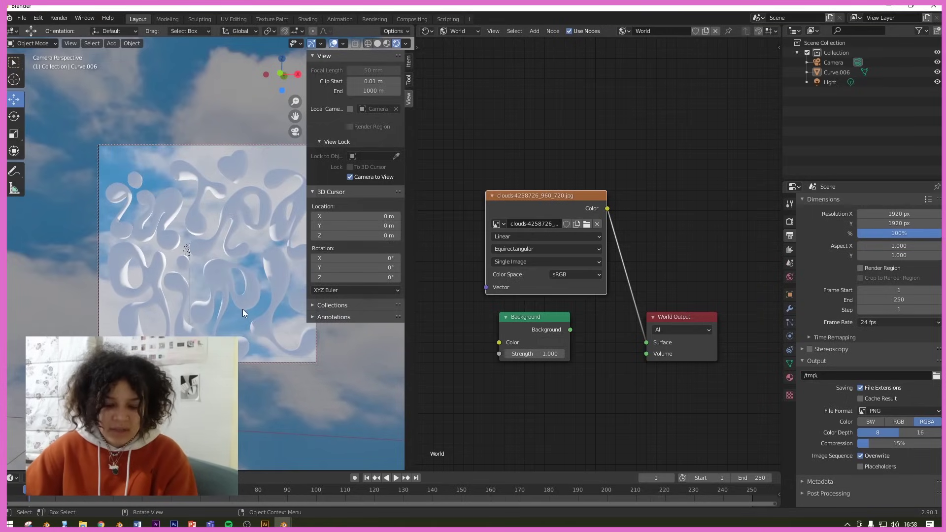
pyautogui.press('n')
pyautogui.keyDown('shift'); pyautogui.moveTo(249, 300); pyautogui.dragTo(267, 269, button='middle'); pyautogui.keyUp('shift')
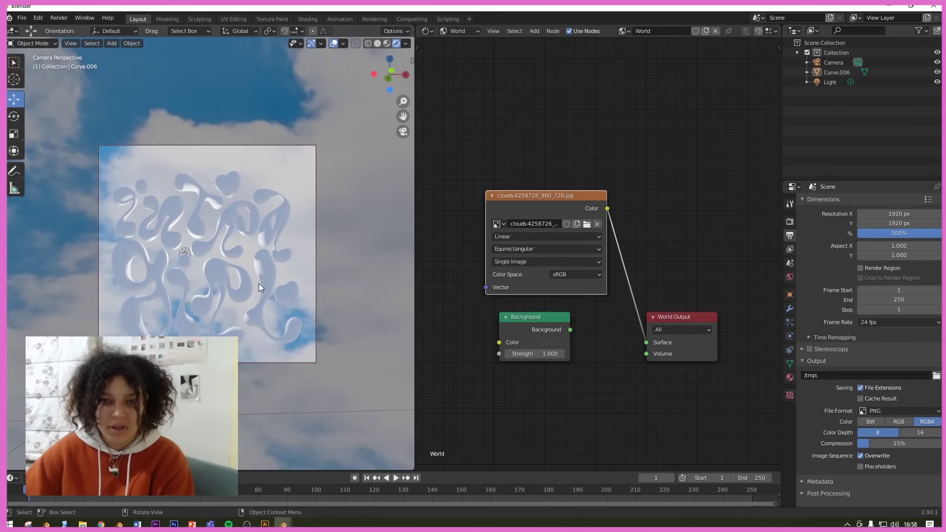
pyautogui.press('n')
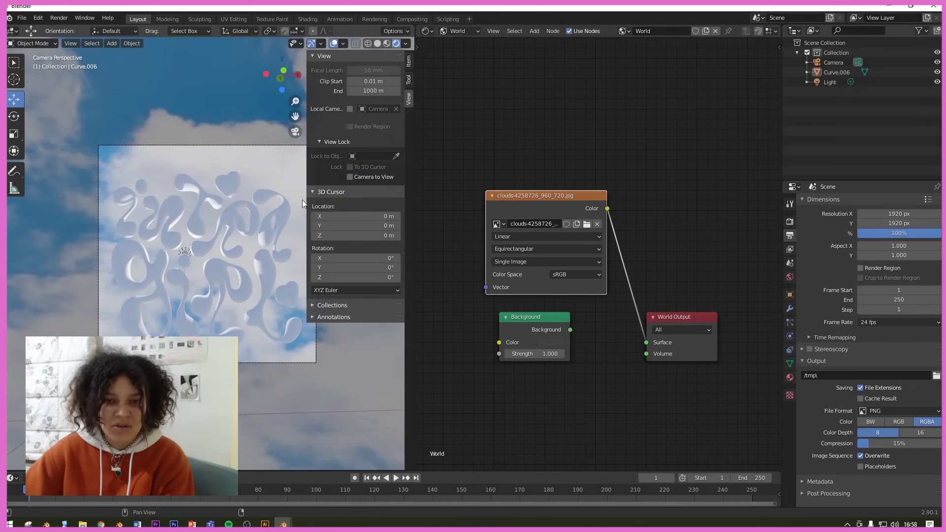
# Step: Select the lettering and delete the unconnected Background node from the World shader
pyautogui.click(223, 226)
pyautogui.scroll(3, 220, 235)
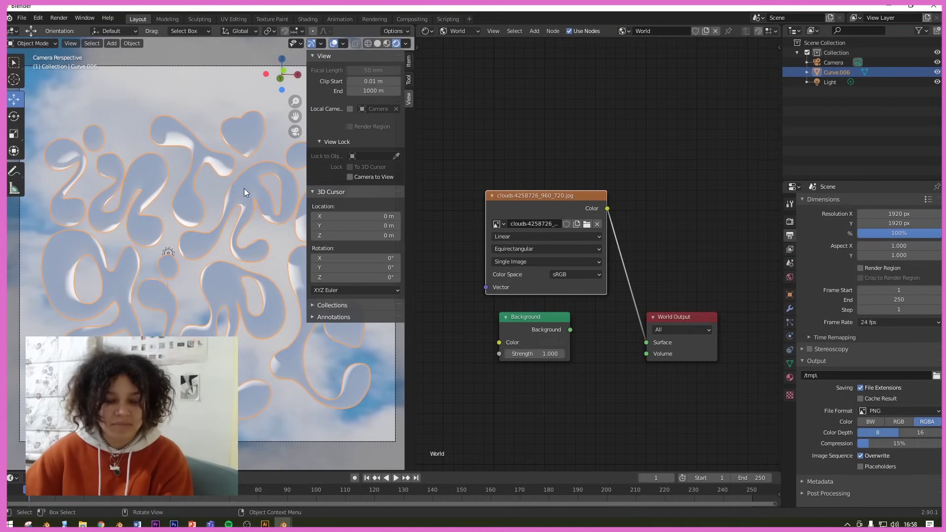
pyautogui.press('n')
pyautogui.scroll(-1, 577, 246)
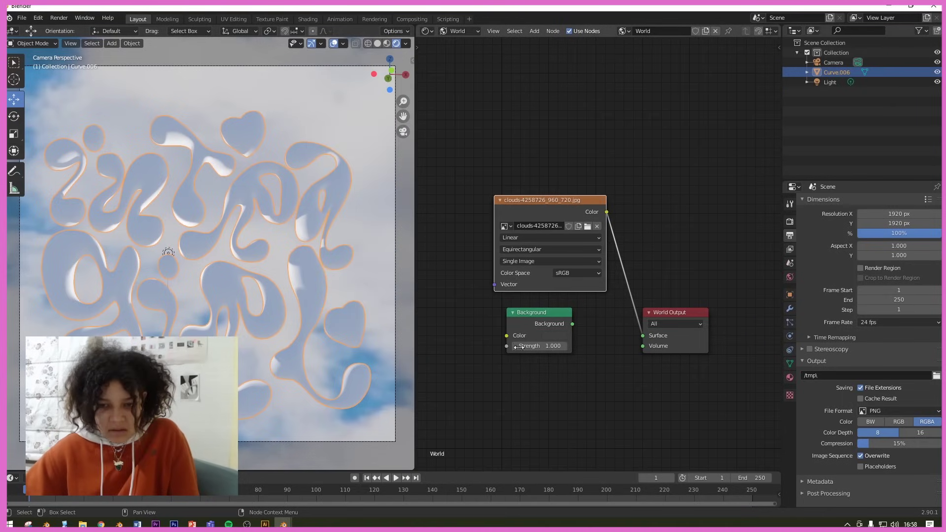
pyautogui.moveTo(541, 315); pyautogui.dragTo(538, 361)
pyautogui.press('x')
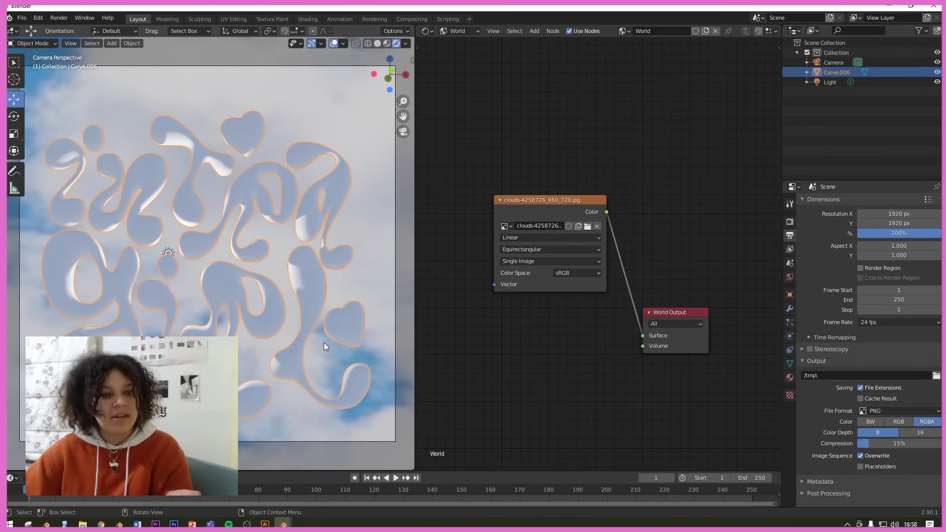
# Step: Switch the Shader Editor to Object shading and create a new material with a Principled BSDF for the lettering
pyautogui.click(459, 43)
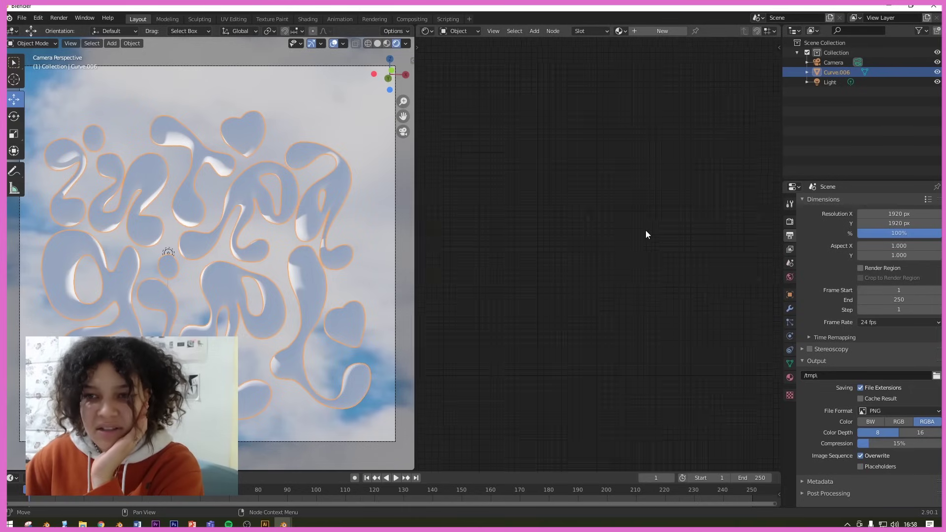
pyautogui.click(652, 32)
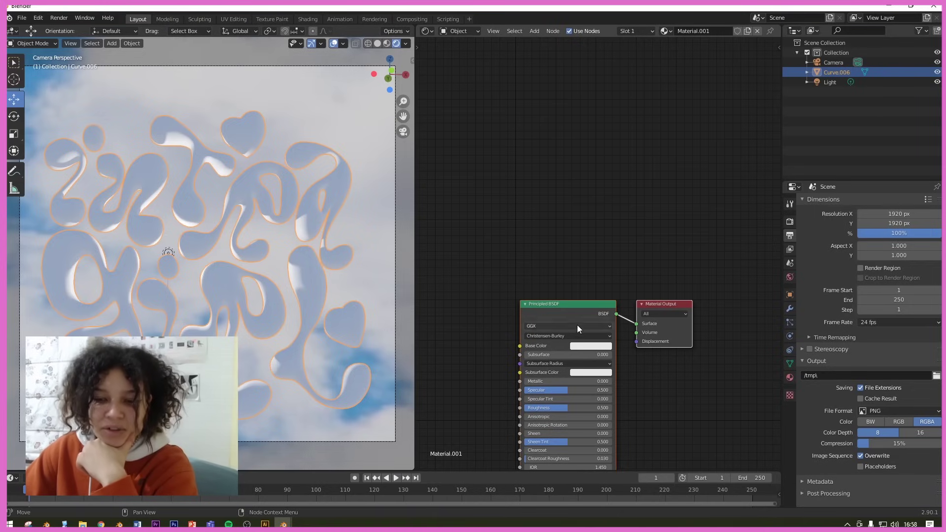
pyautogui.scroll(-4, 608, 241)
pyautogui.moveTo(593, 269); pyautogui.dragTo(622, 164, button='middle')
pyautogui.scroll(9, 613, 189)
pyautogui.moveTo(598, 208); pyautogui.dragTo(610, 129, button='middle')
pyautogui.scroll(1, 562, 172)
pyautogui.click(492, 288)
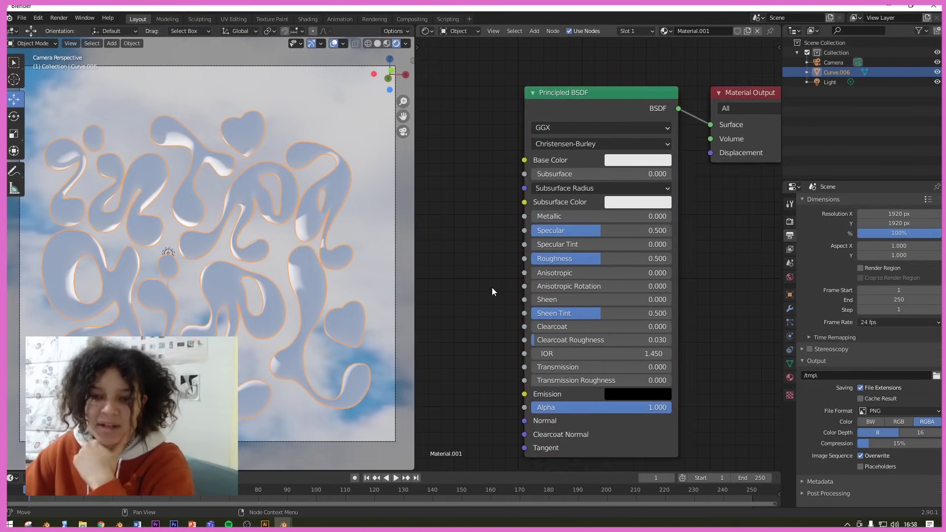
pyautogui.scroll(-1, 479, 298)
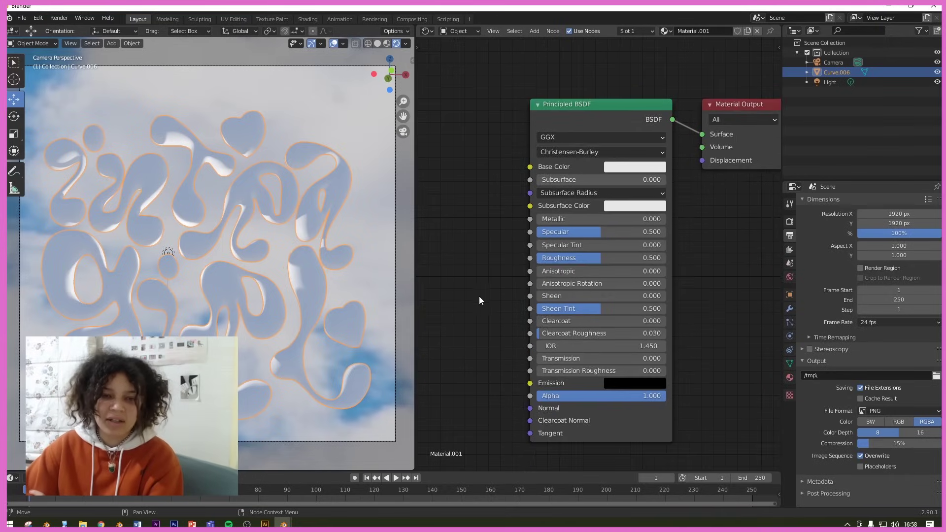
pyautogui.moveTo(481, 289); pyautogui.dragTo(501, 274, button='middle')
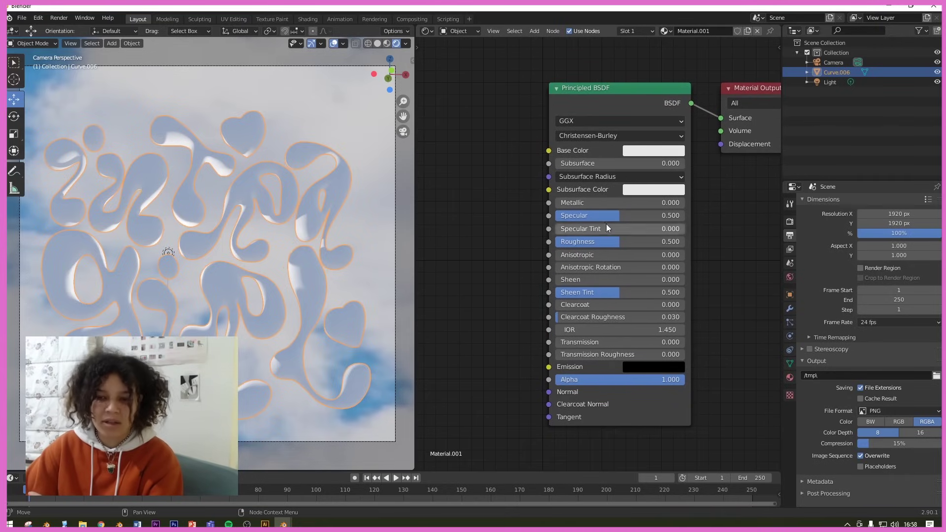
# Step: Give the Principled BSDF a pink Base Color, Metallic 1.000, Specular 0.450 and Roughness 0.191
pyautogui.click(638, 151)
pyautogui.moveTo(675, 208); pyautogui.dragTo(683, 218)
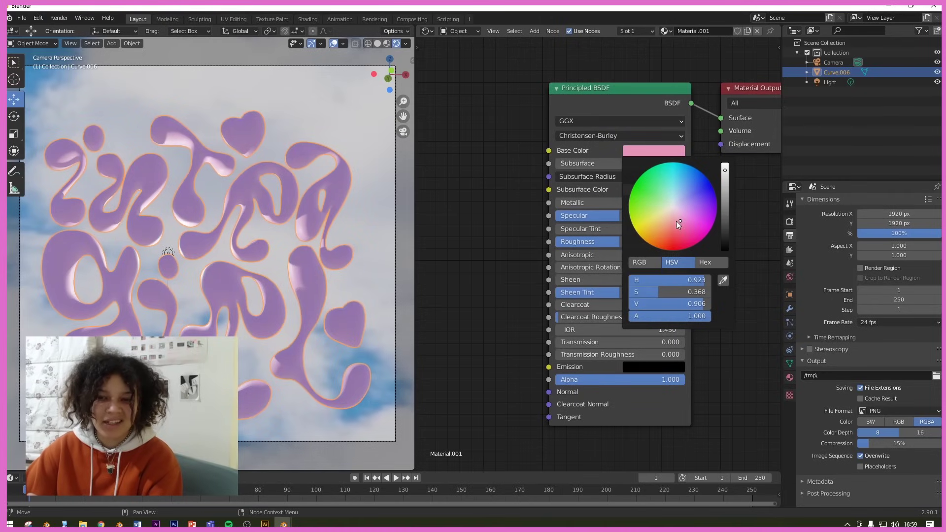
pyautogui.moveTo(577, 202); pyautogui.dragTo(685, 203)
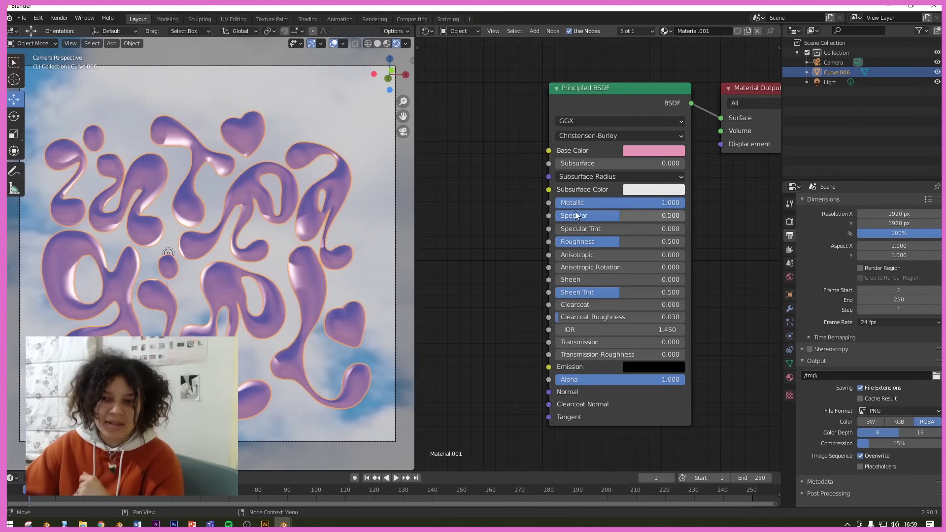
pyautogui.moveTo(631, 220); pyautogui.dragTo(613, 221)
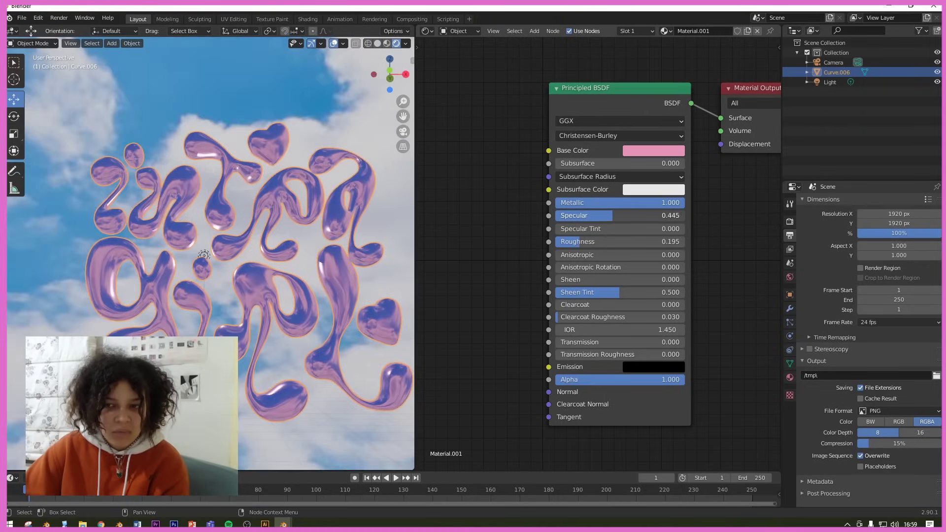
pyautogui.moveTo(613, 218); pyautogui.dragTo(586, 242)
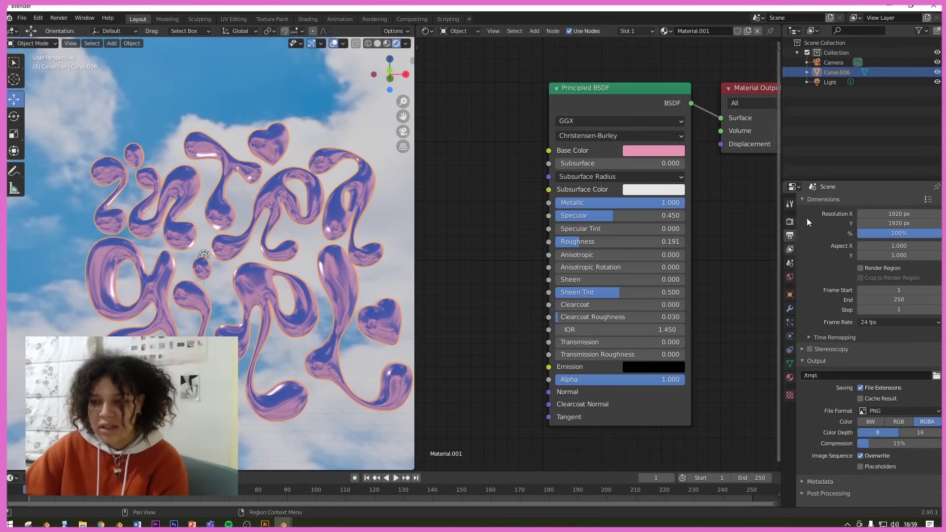
# Step: Enable Ambient Occlusion, Bloom and Screen Space Reflections for the Eevee render, and return to the camera view
pyautogui.click(789, 225)
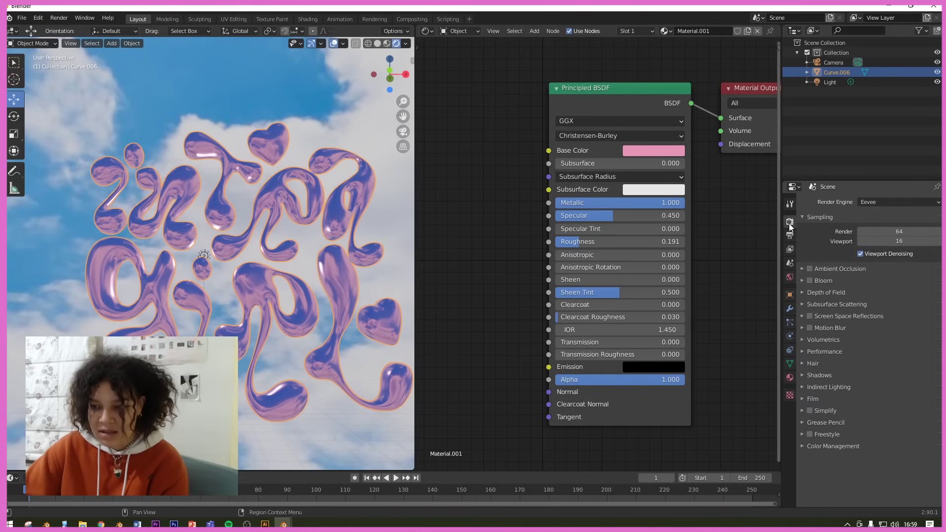
pyautogui.click(809, 280)
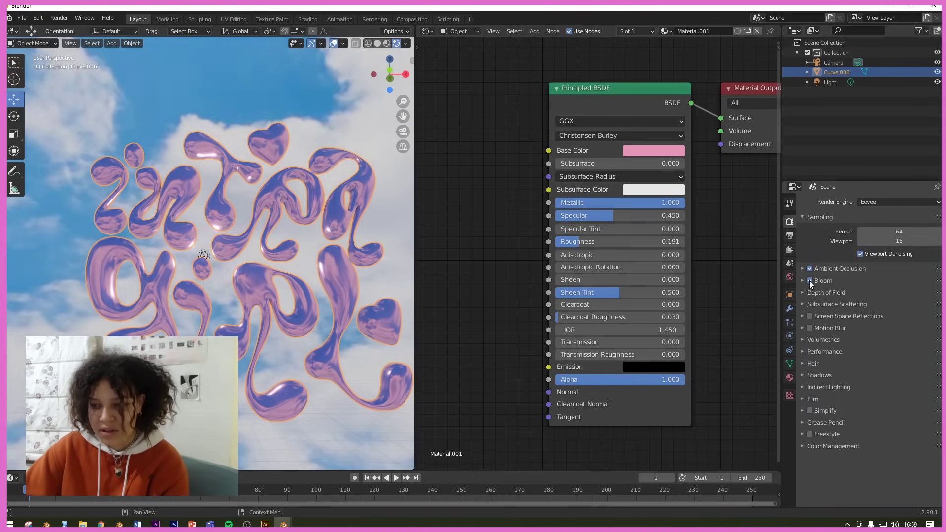
pyautogui.click(809, 317)
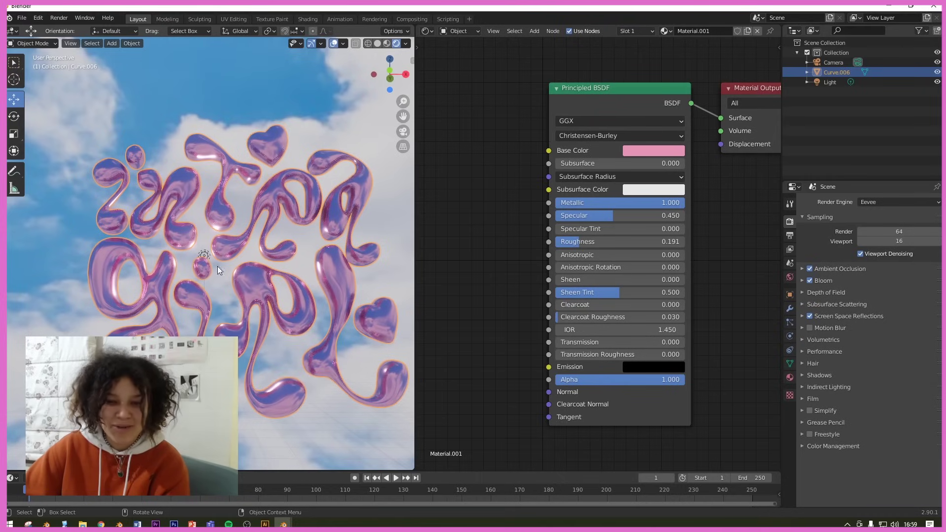
pyautogui.press('KP_0')
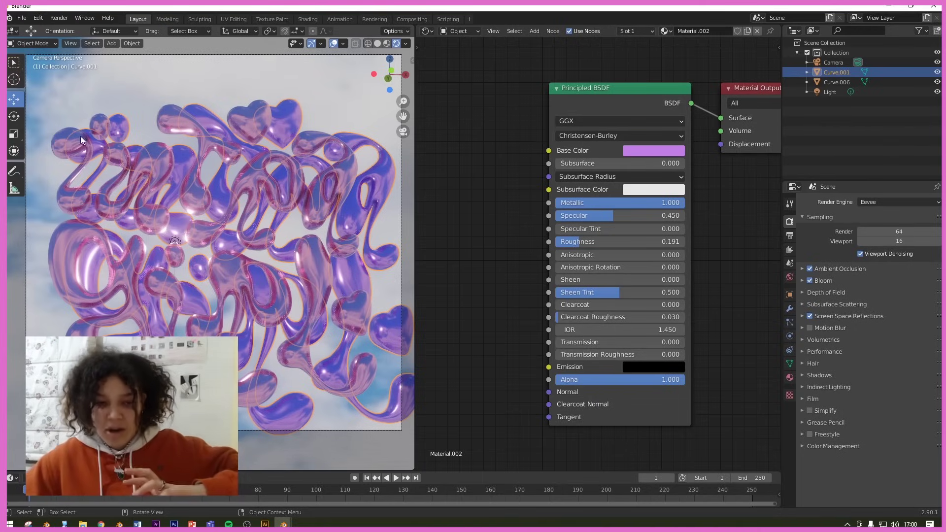
# Step: Enable Depth of Field on the camera, focus it on the pink lettering Curve.006 and try an aperture F-Stop down to 0.1
pyautogui.click(837, 63)
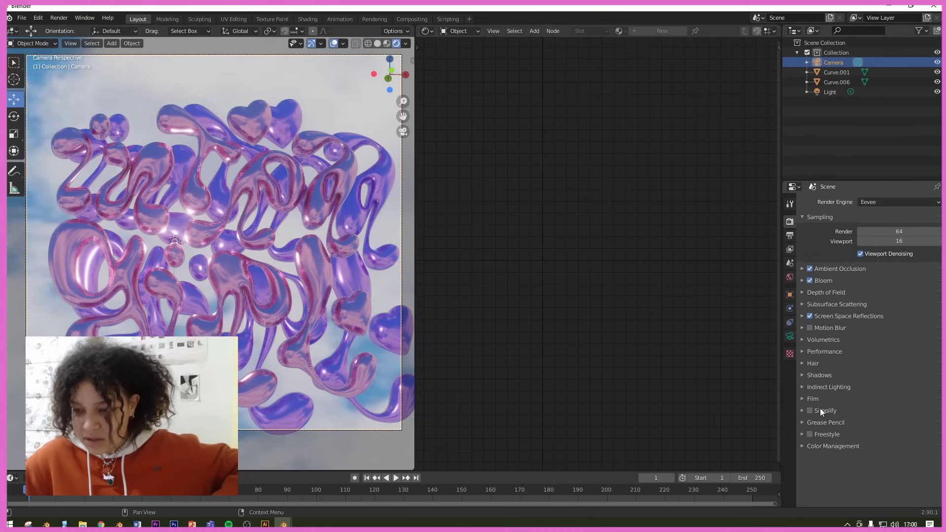
pyautogui.click(790, 335)
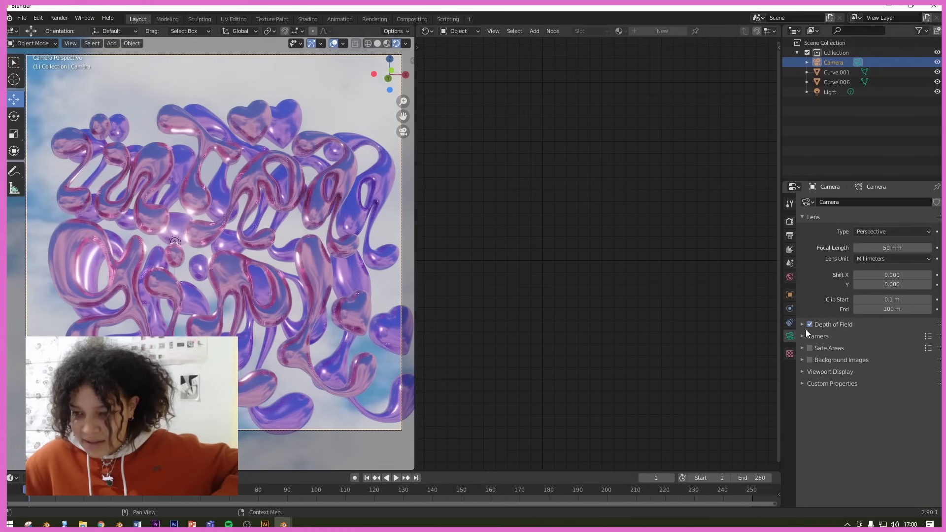
pyautogui.click(803, 324)
pyautogui.click(809, 324)
pyautogui.click(928, 339)
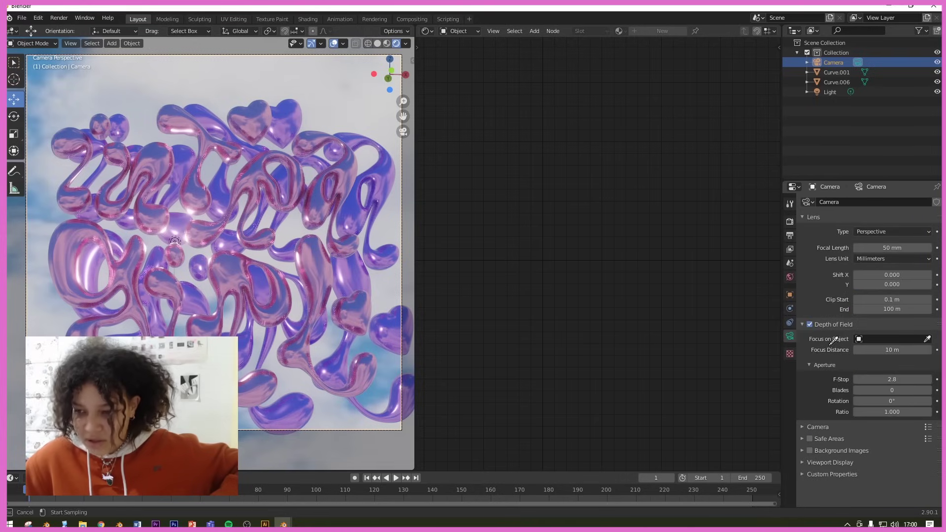
pyautogui.click(226, 269)
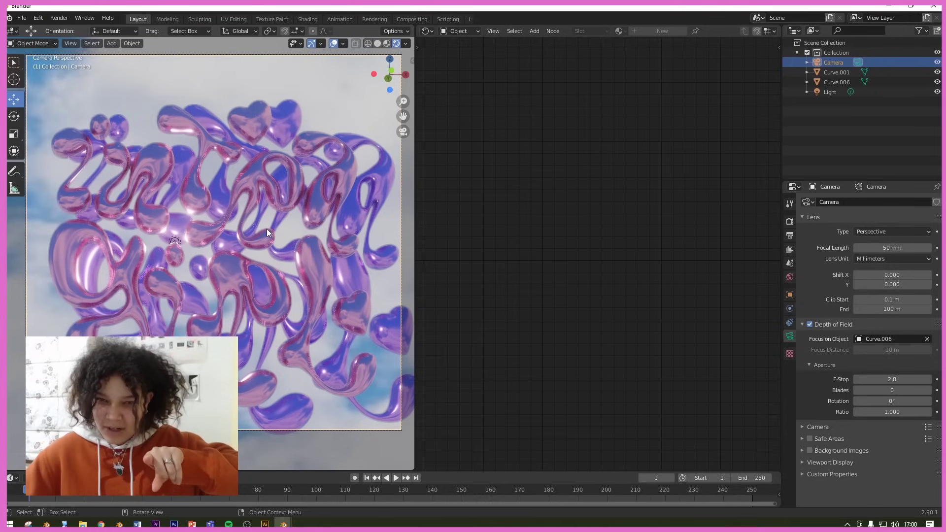
pyautogui.moveTo(906, 377); pyautogui.dragTo(838, 378)
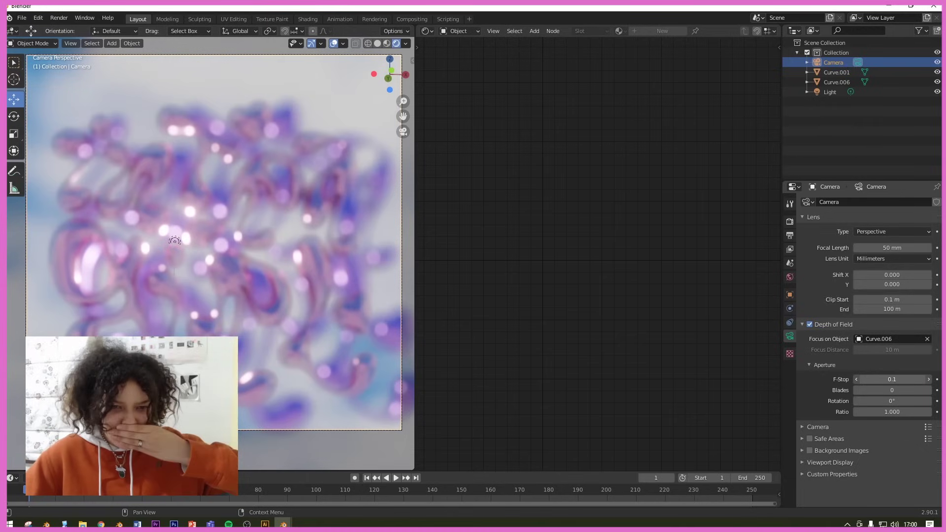
pyautogui.moveTo(837, 378); pyautogui.dragTo(847, 378)
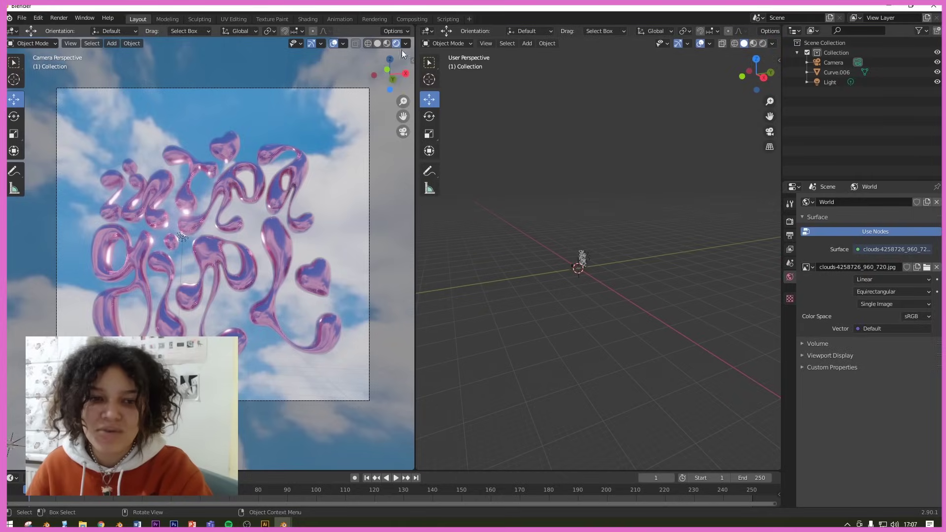
# Step: Return to the Layout workspace, render the camera view as a test and inspect the chrome lettering at different zoom levels
pyautogui.click(412, 18)
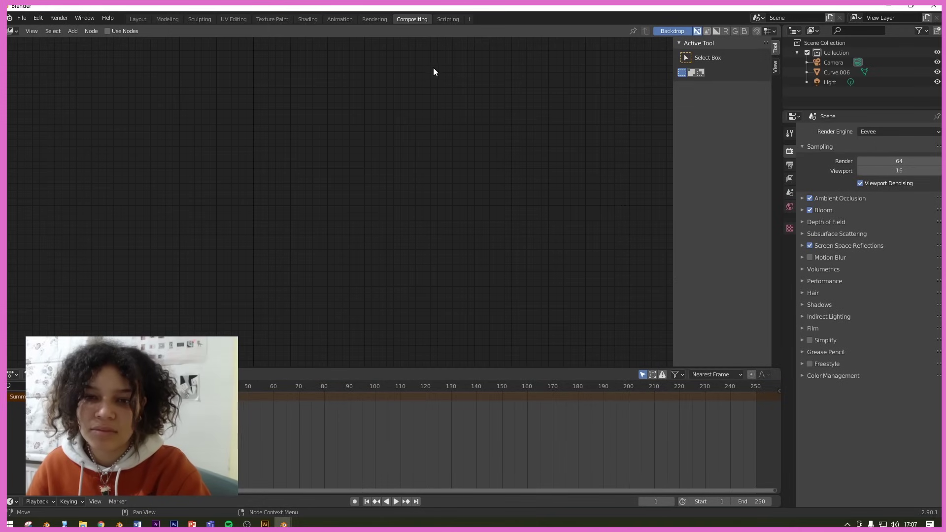
pyautogui.click(139, 19)
pyautogui.press('F12')
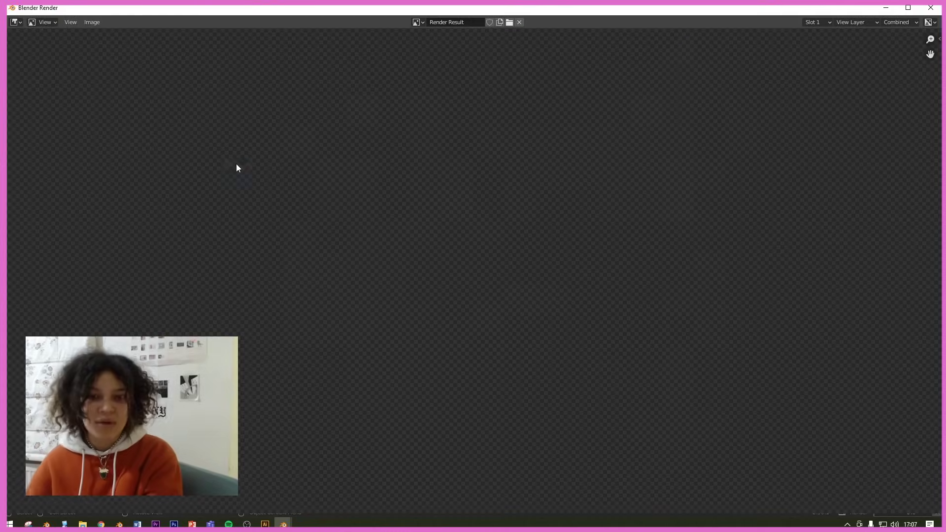
pyautogui.scroll(-4, 421, 186)
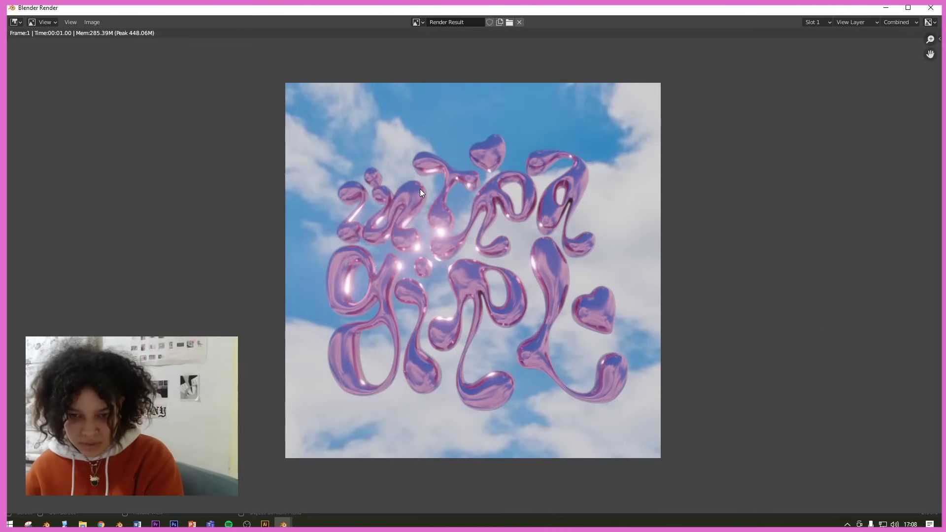
pyautogui.scroll(5, 421, 184)
pyautogui.scroll(-6, 423, 187)
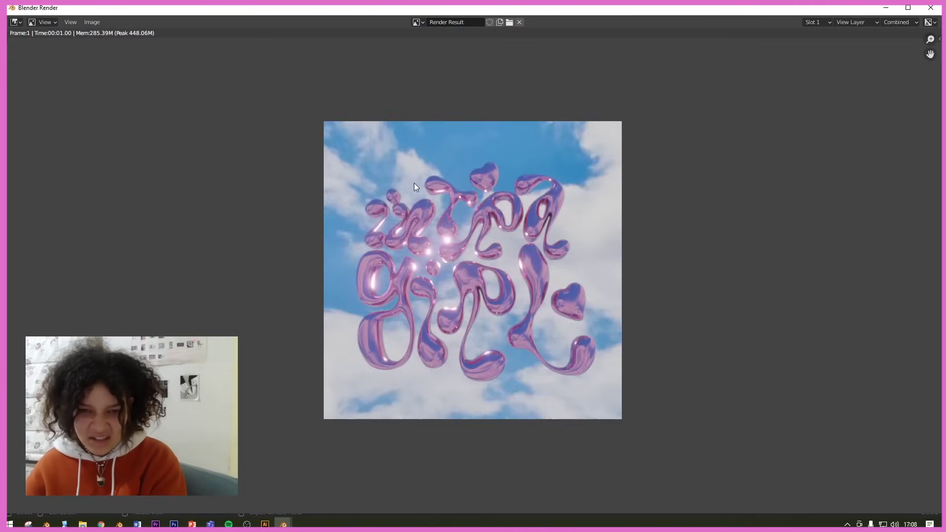
pyautogui.scroll(3, 492, 186)
pyautogui.click(931, 10)
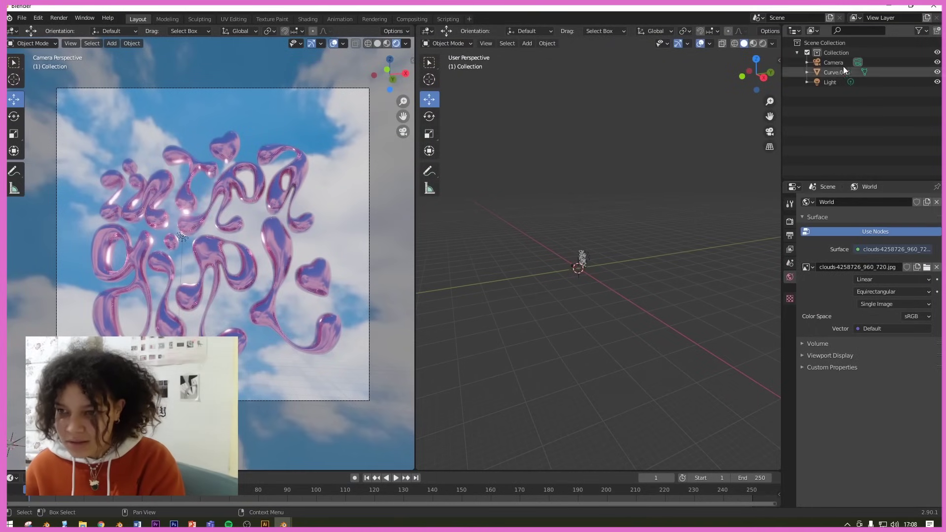
# Step: Raise the camera's depth of field aperture F-Stop to 0.7
pyautogui.click(858, 62)
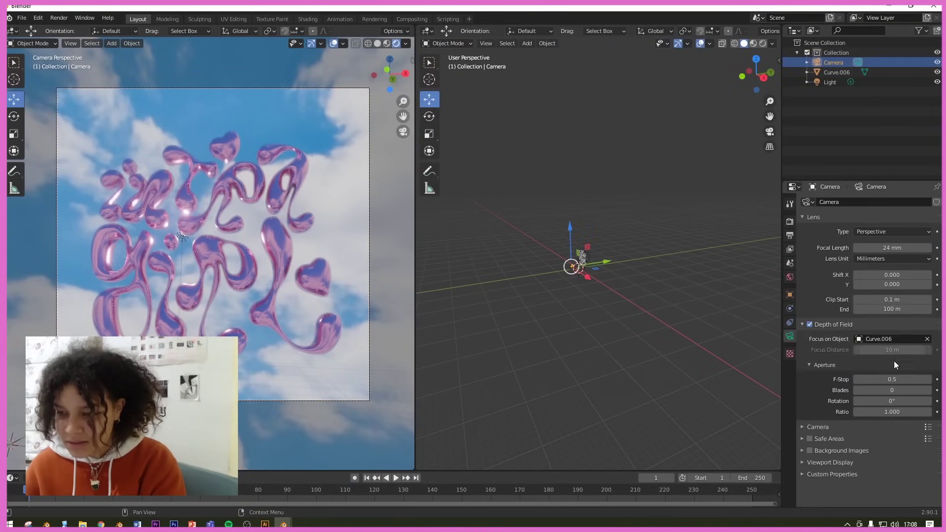
pyautogui.click(930, 379)
pyautogui.click(929, 380)
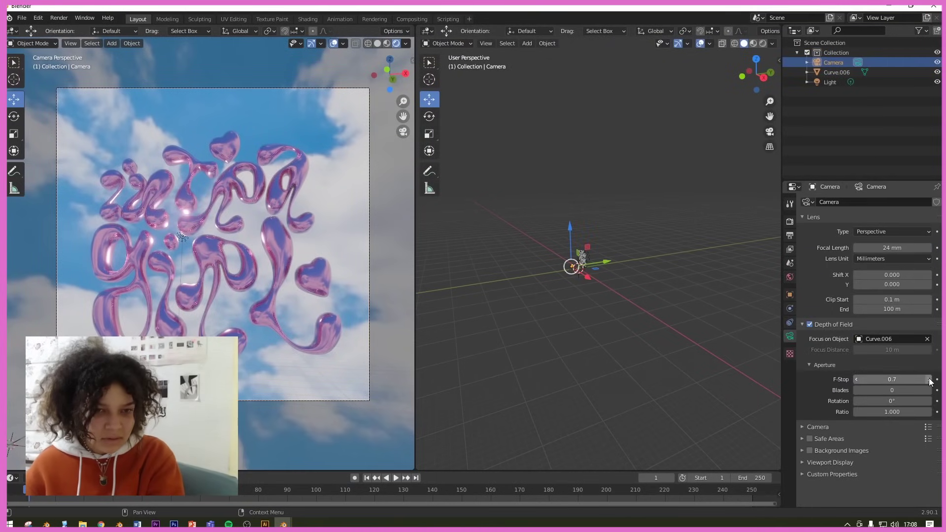
# Step: Render the frame again with the new aperture, inspect the whole image, and return to the scene
pyautogui.press('F12')
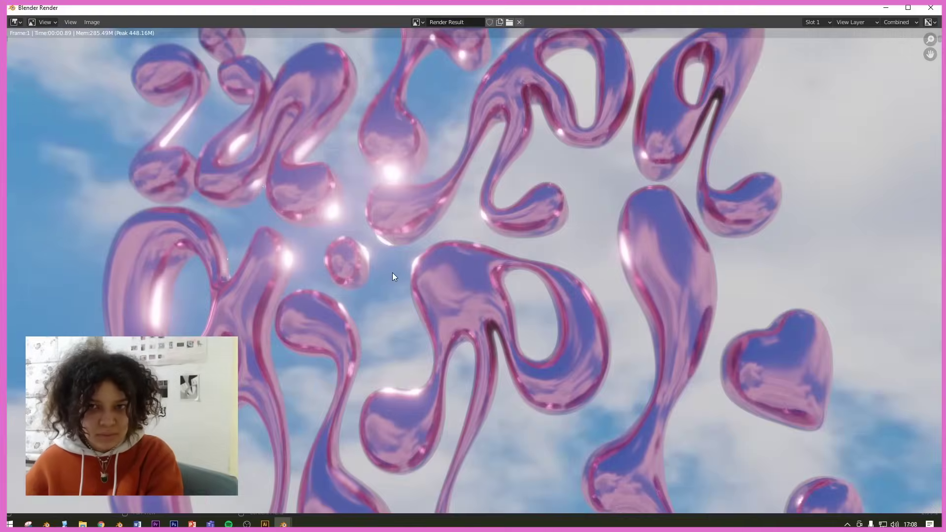
pyautogui.scroll(-4, 411, 251)
pyautogui.scroll(1, 416, 244)
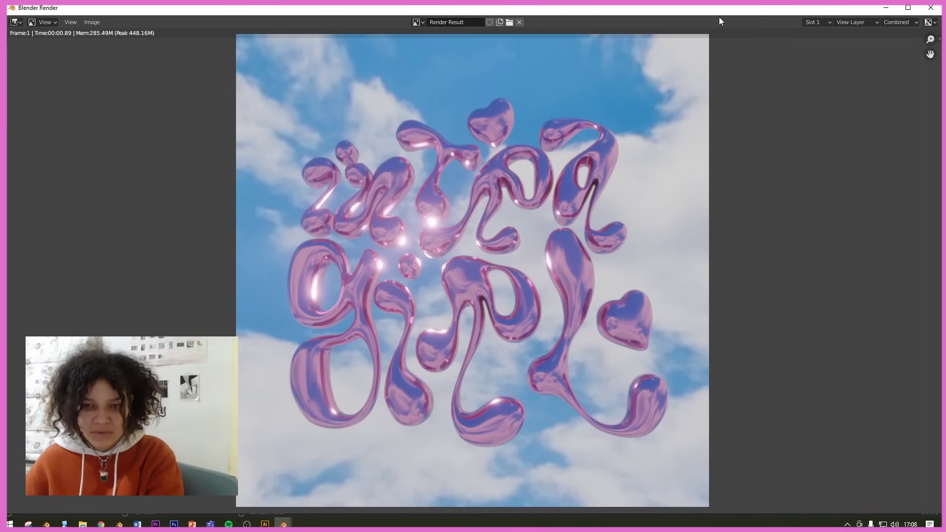
pyautogui.click(935, 8)
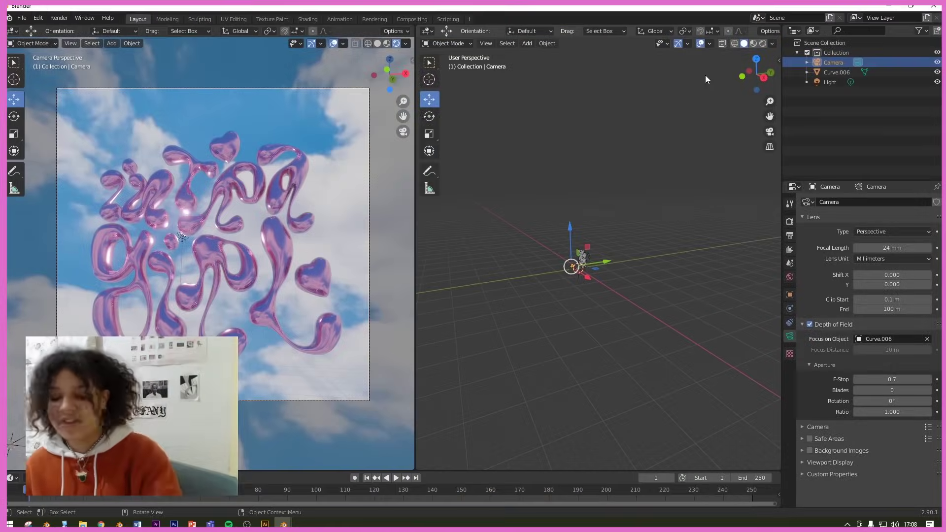
pyautogui.press('F12')
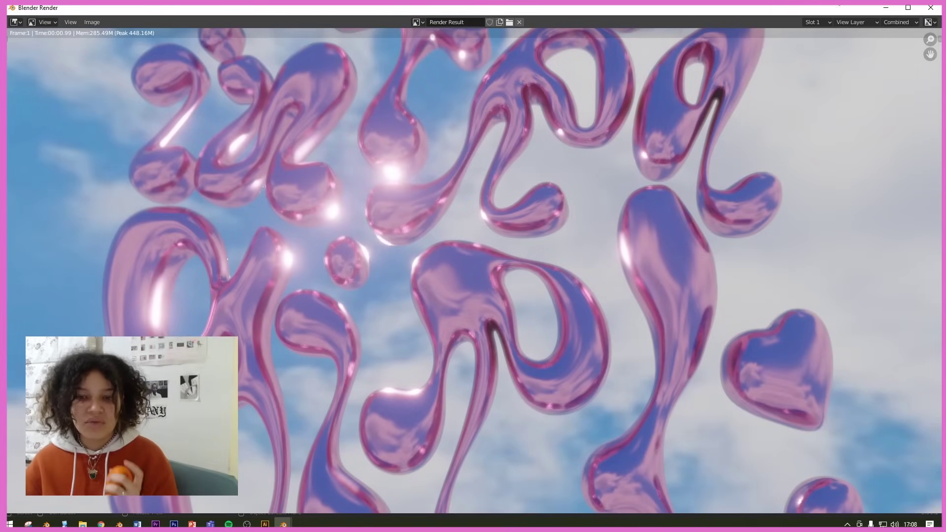
pyautogui.click(885, 10)
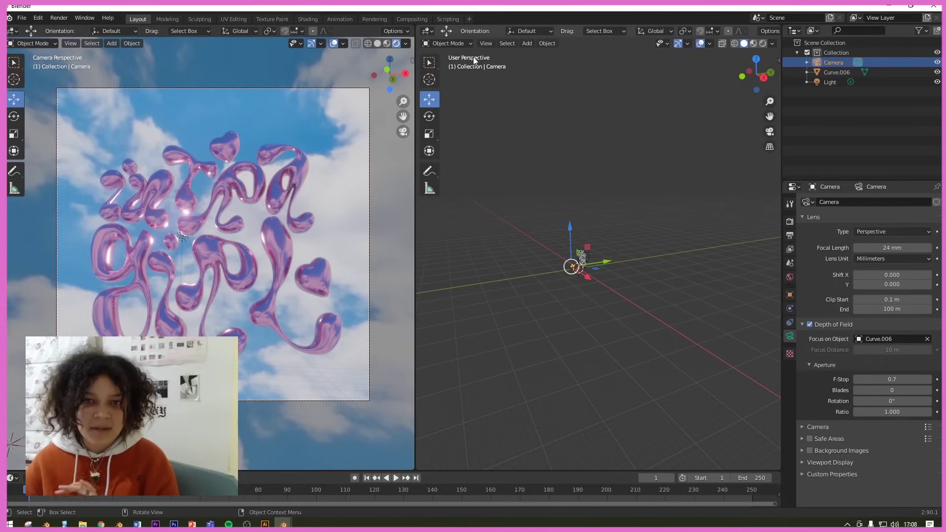
# Step: Enable nodes in the Compositing workspace and spread the Render Layers and Composite nodes apart
pyautogui.click(421, 19)
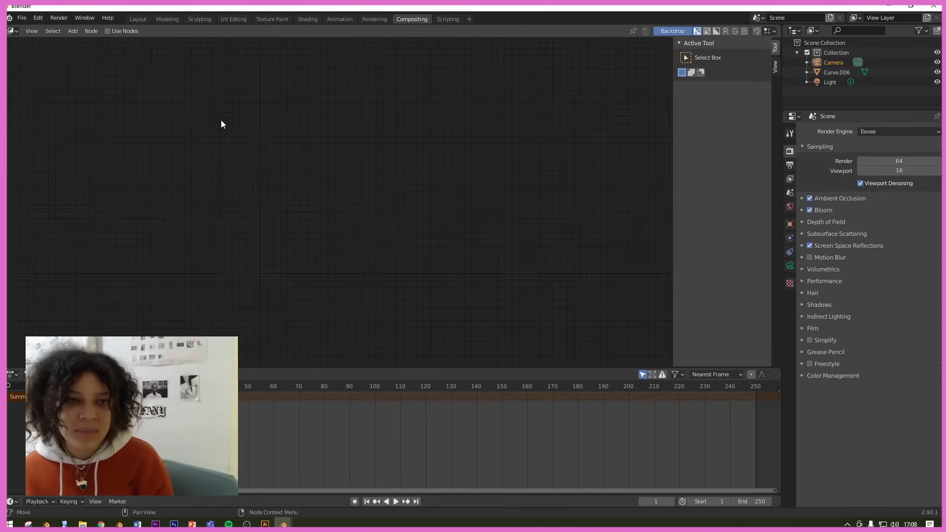
pyautogui.click(107, 31)
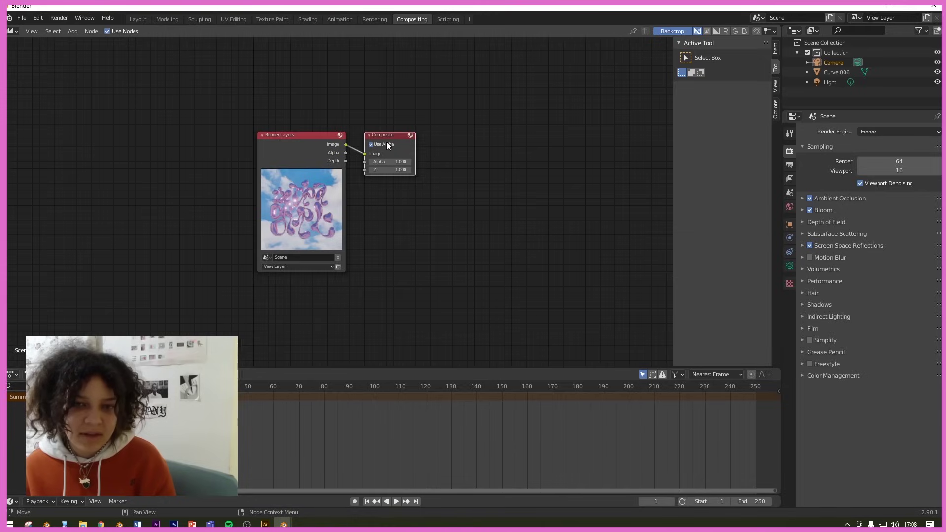
pyautogui.moveTo(390, 134); pyautogui.dragTo(570, 174)
pyautogui.moveTo(309, 138); pyautogui.dragTo(200, 123)
# Step: Add a Viewer node to the compositor and place it below the Composite node
pyautogui.click(366, 226)
pyautogui.hotkey('shift', 'a')
pyautogui.click(366, 217)
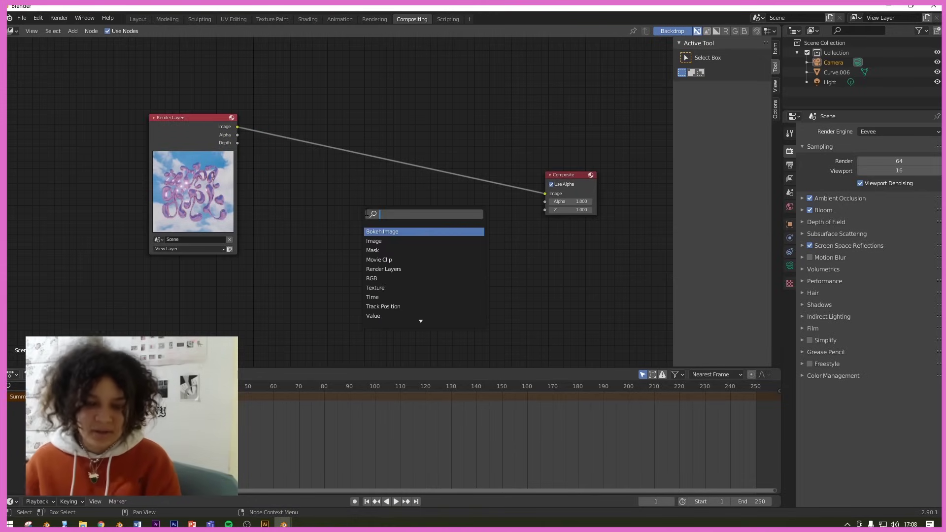
pyautogui.write('viewe')
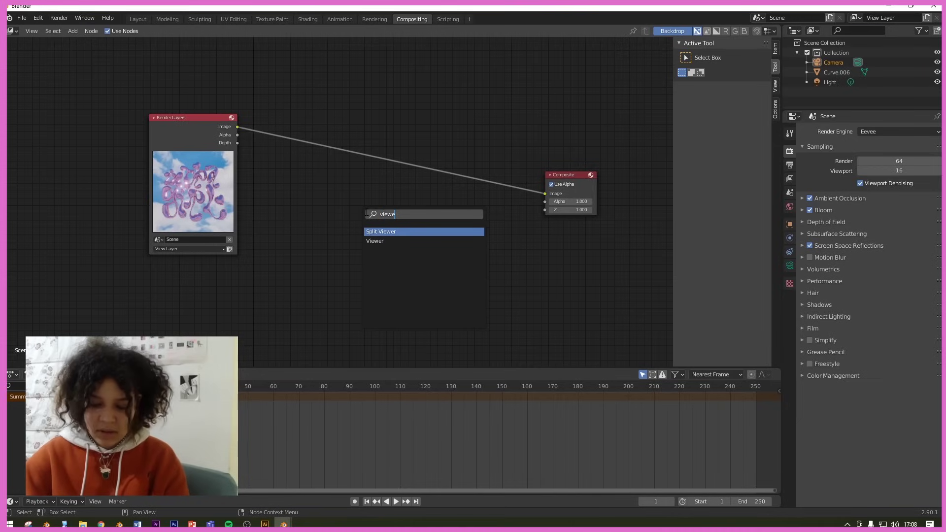
pyautogui.press('Down')
pyautogui.press('Return')
pyautogui.click(469, 246)
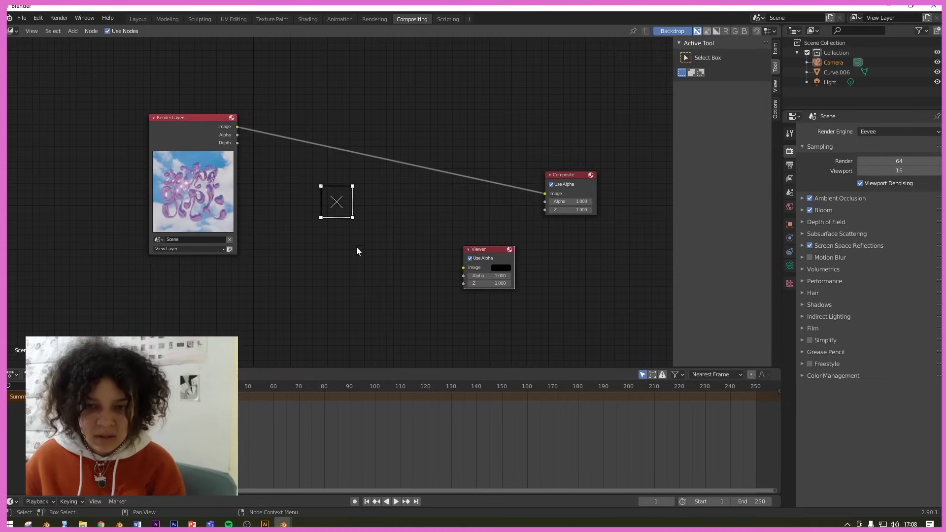
# Step: Add a Glare node and insert it on the link between the Render Layers and Composite nodes
pyautogui.hotkey('shift', 'a')
pyautogui.click(313, 242)
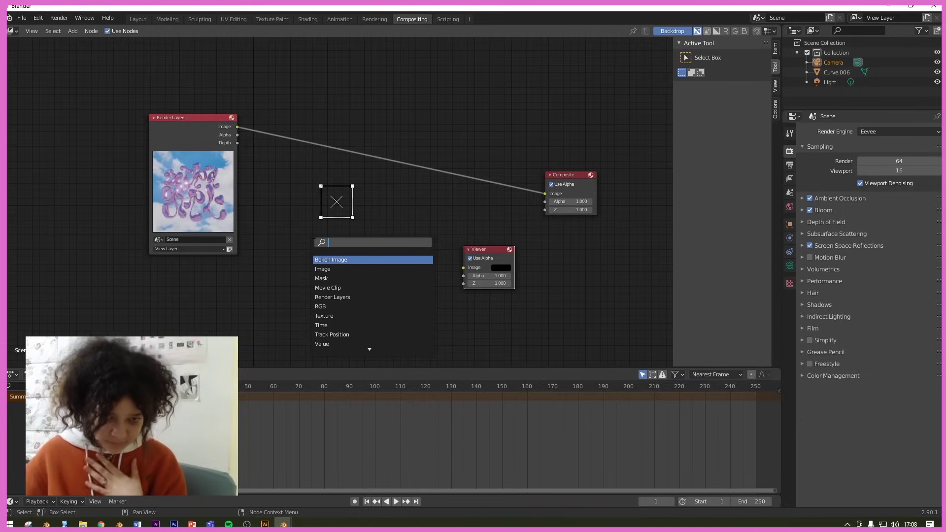
pyautogui.write('g')
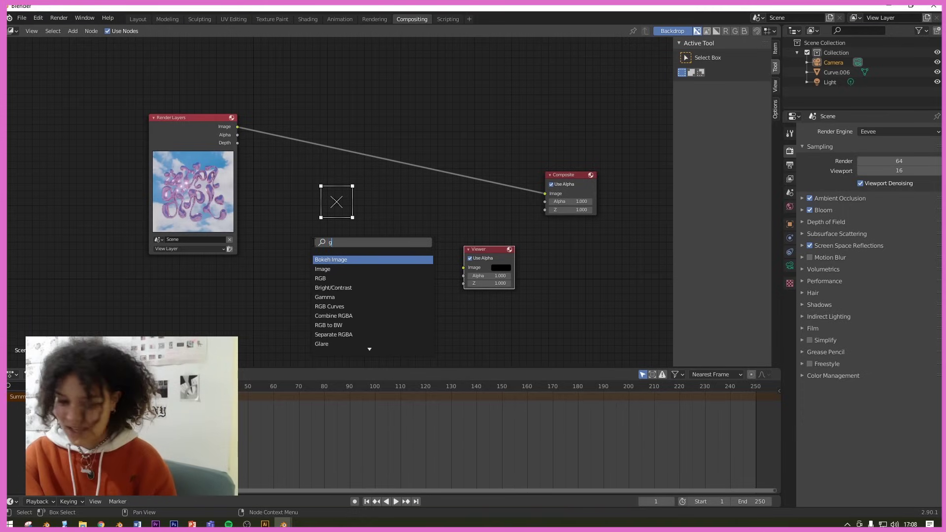
pyautogui.write('lare')
pyautogui.press('Return')
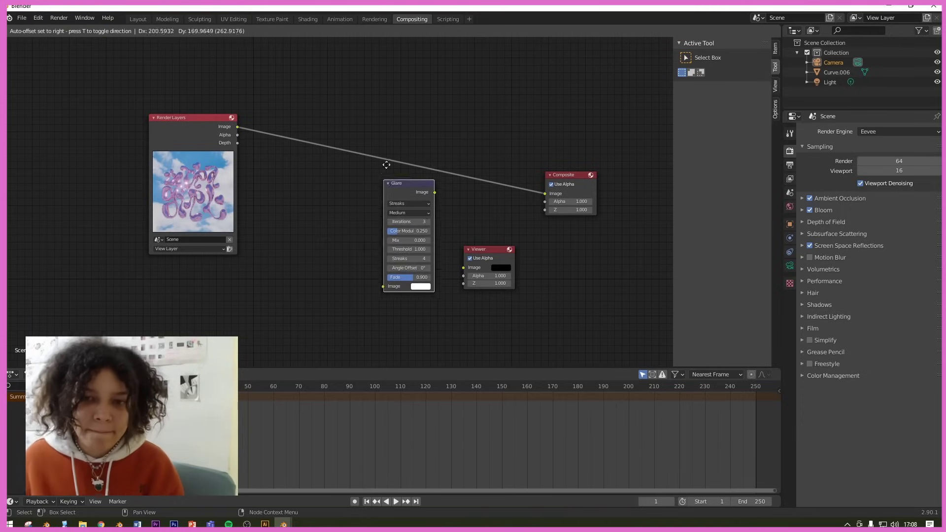
pyautogui.click(351, 125)
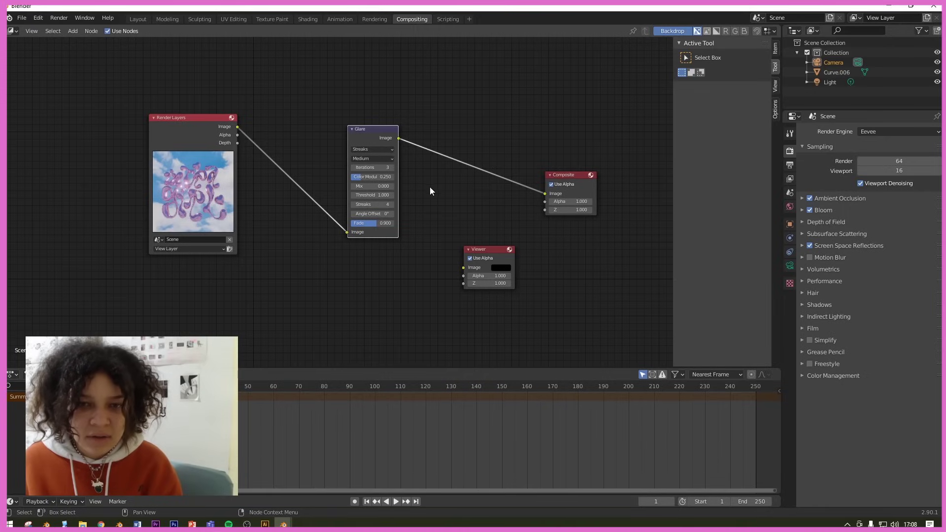
# Step: Link the Glare node's Image output to the Viewer node's Image input to preview the effect as a backdrop
pyautogui.moveTo(236, 128); pyautogui.dragTo(311, 179)
pyautogui.moveTo(398, 138); pyautogui.dragTo(412, 161)
pyautogui.moveTo(466, 267); pyautogui.dragTo(463, 268)
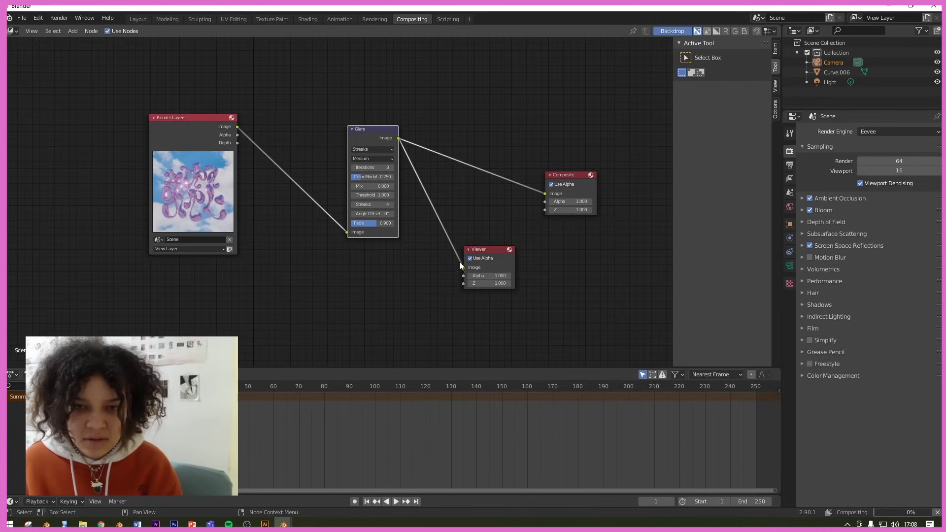
# Step: Shrink the compositor backdrop to show more of the glare preview, and move the Glare node slightly aside
pyautogui.scroll(-1, 392, 243)
pyautogui.scroll(-1, 389, 241)
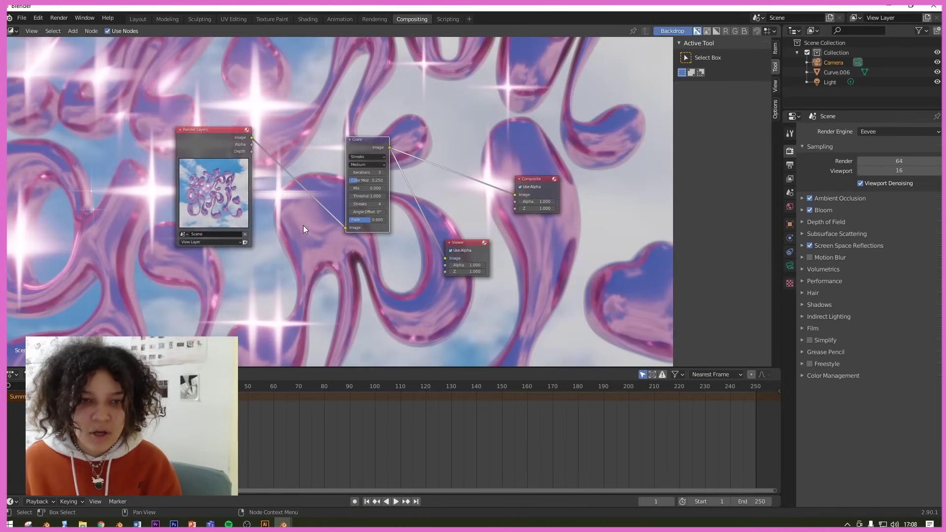
pyautogui.scroll(-1, 295, 241)
pyautogui.scroll(1, 296, 256)
pyautogui.press('v')
pyautogui.press('v')
pyautogui.press('v')
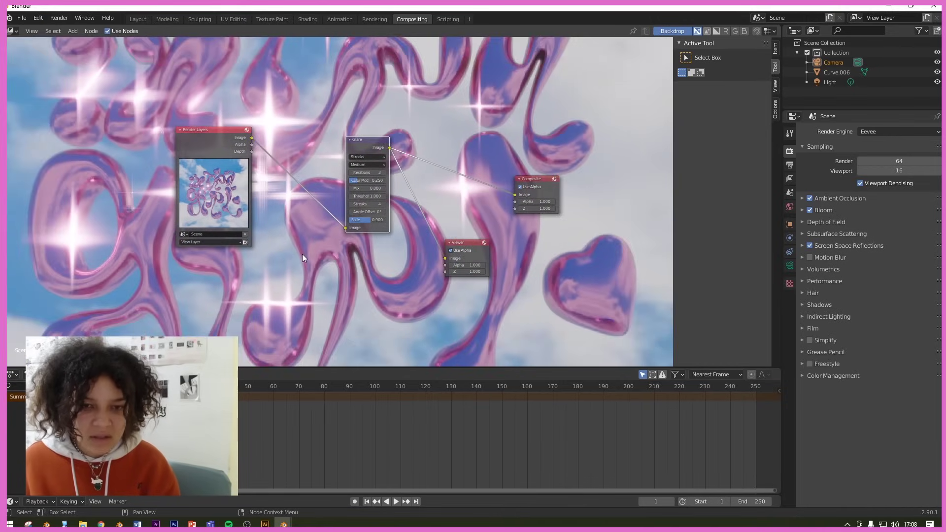
pyautogui.press('v')
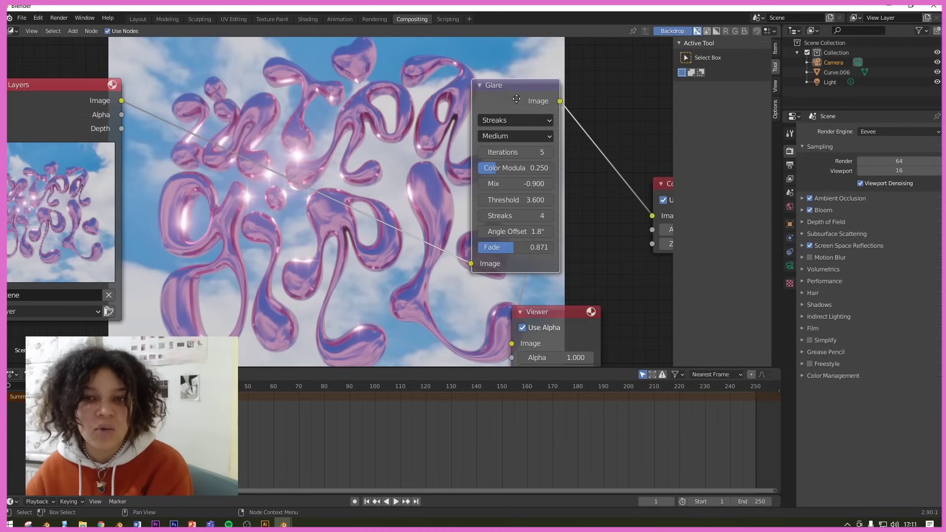
pyautogui.moveTo(516, 99); pyautogui.dragTo(533, 90)
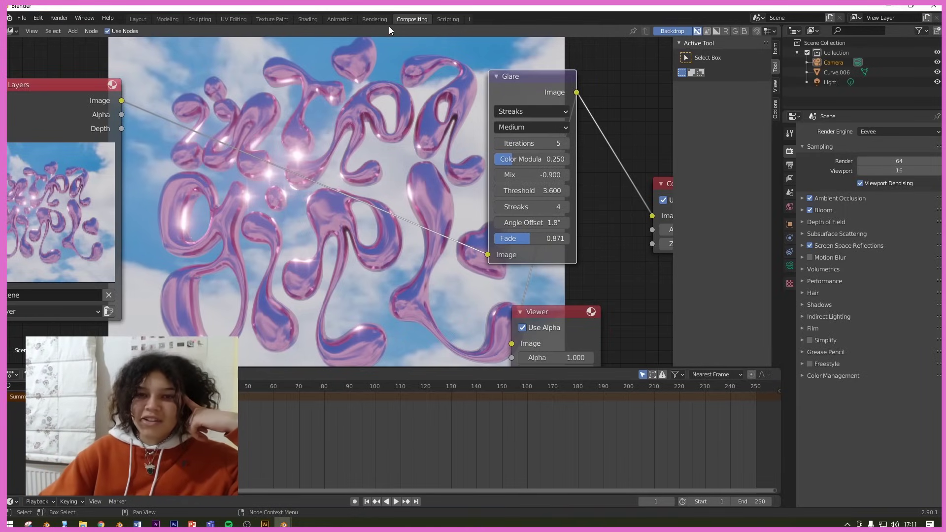
# Step: Return to the Layout workspace, select the lettering Curve.006 and show its transform properties
pyautogui.click(139, 20)
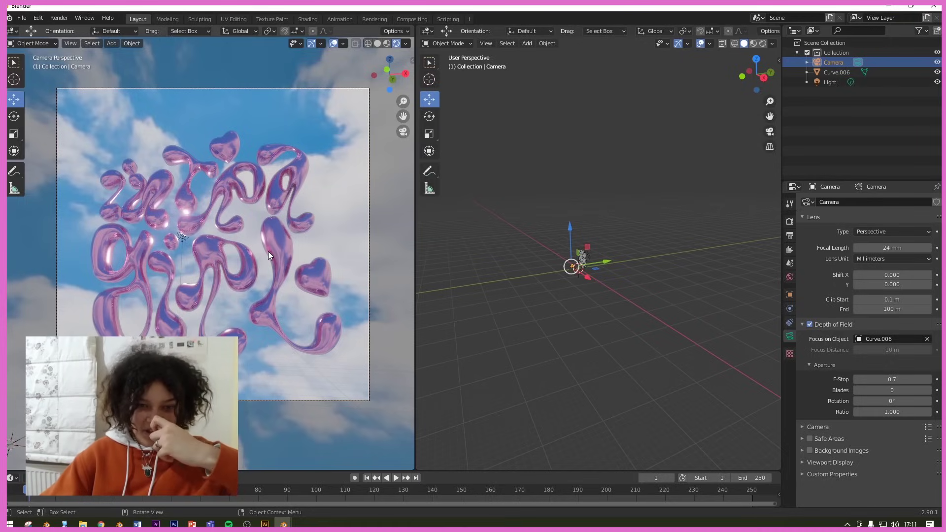
pyautogui.scroll(8, 558, 225)
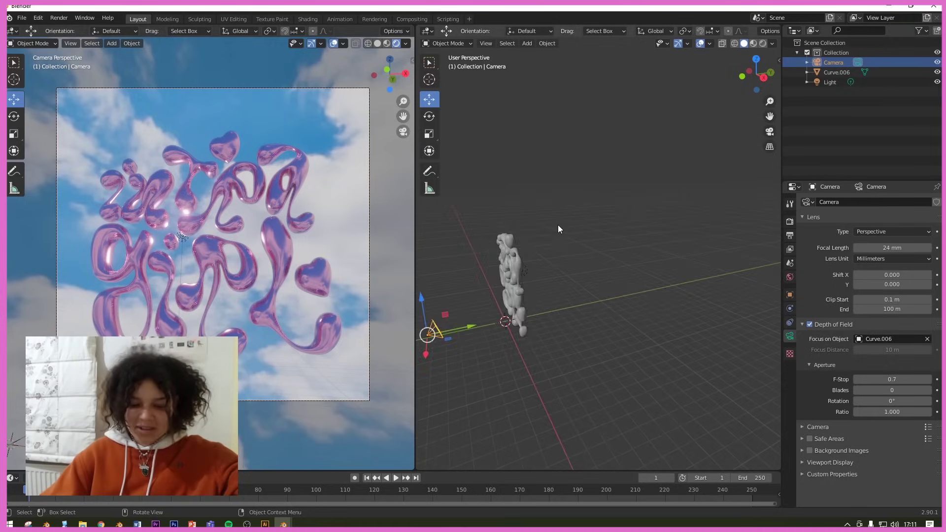
pyautogui.moveTo(558, 224)
pyautogui.keyDown('shift'); pyautogui.mouseDown(button='middle')
pyautogui.moveTo(627, 177)
pyautogui.moveTo(617, 252)
pyautogui.moveTo(646, 249)
pyautogui.moveTo(569, 226)
pyautogui.mouseUp(button='middle'); pyautogui.keyUp('shift')
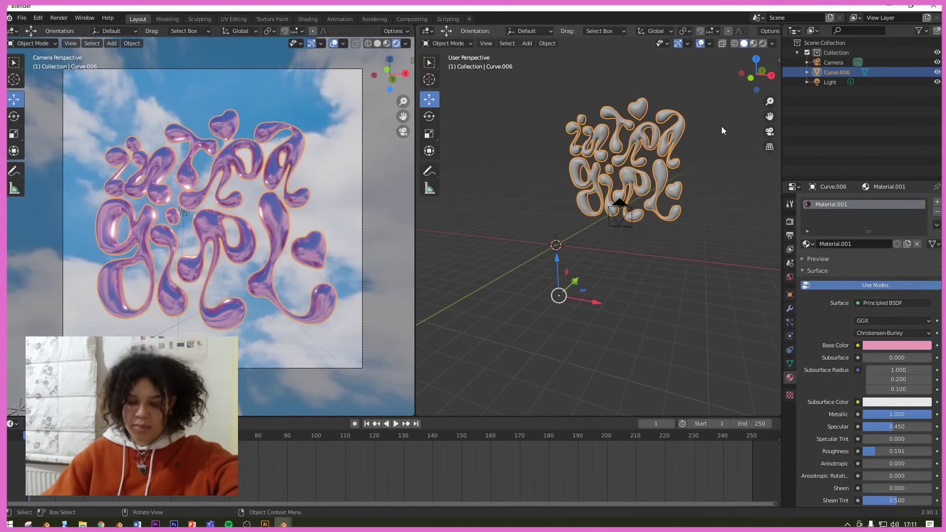
pyautogui.press('n')
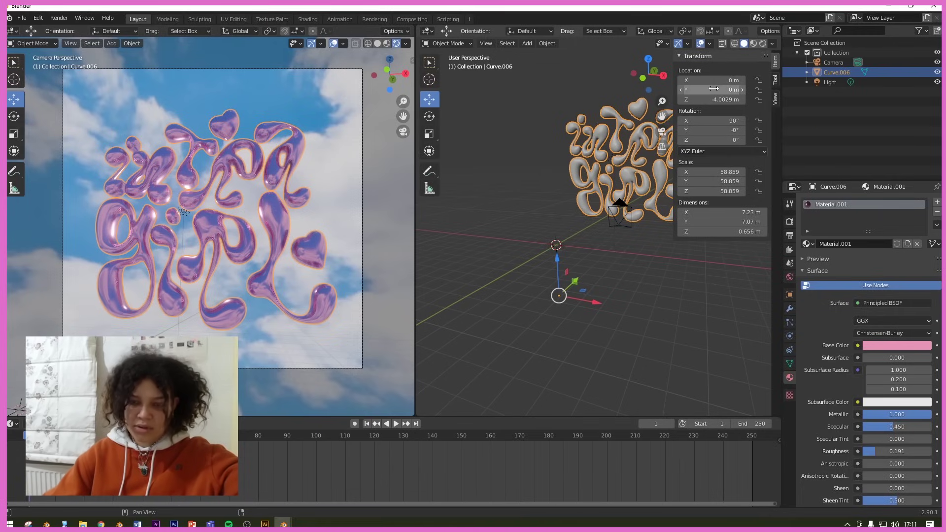
# Step: Set the origin of the lettering Curve.006 to its geometry
pyautogui.click(547, 43)
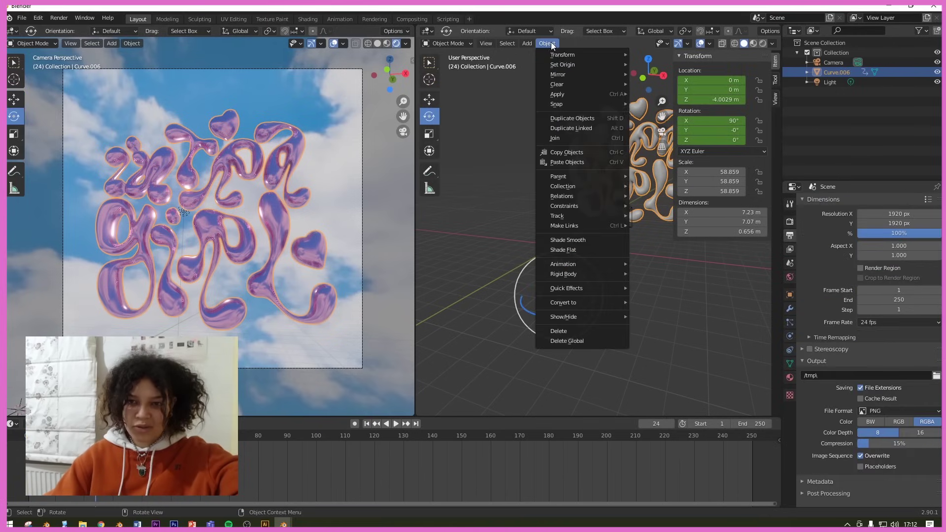
pyautogui.moveTo(578, 65)
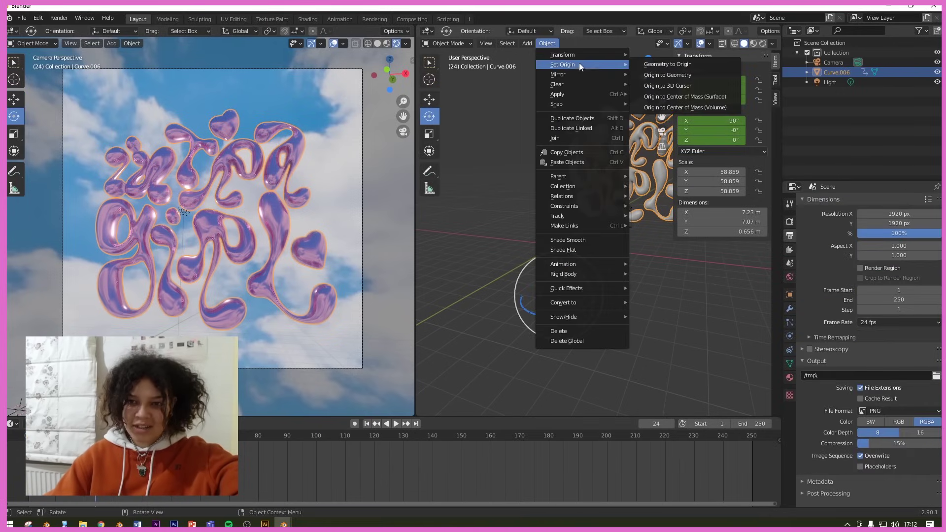
pyautogui.click(652, 78)
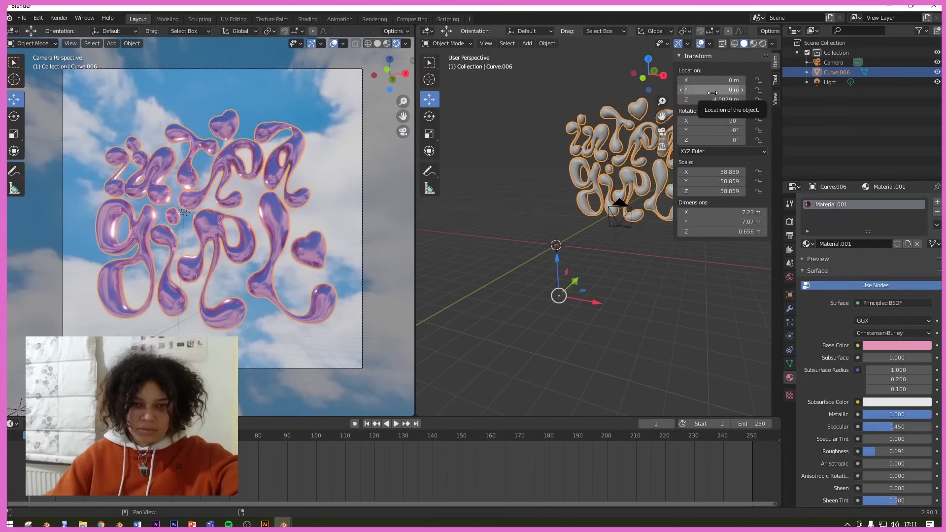
# Step: Insert location and rotation keyframes for the lettering at the start of the timeline and play the animation
pyautogui.press('i')
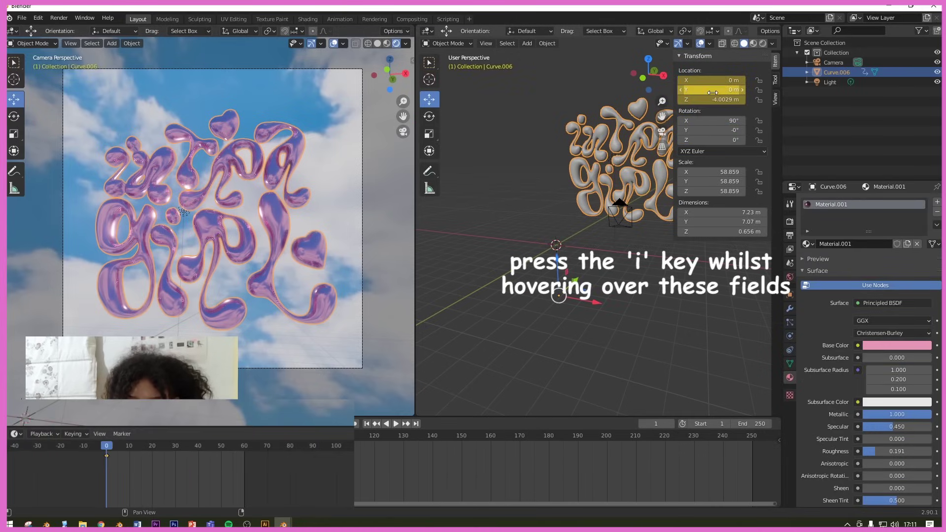
pyautogui.press('i')
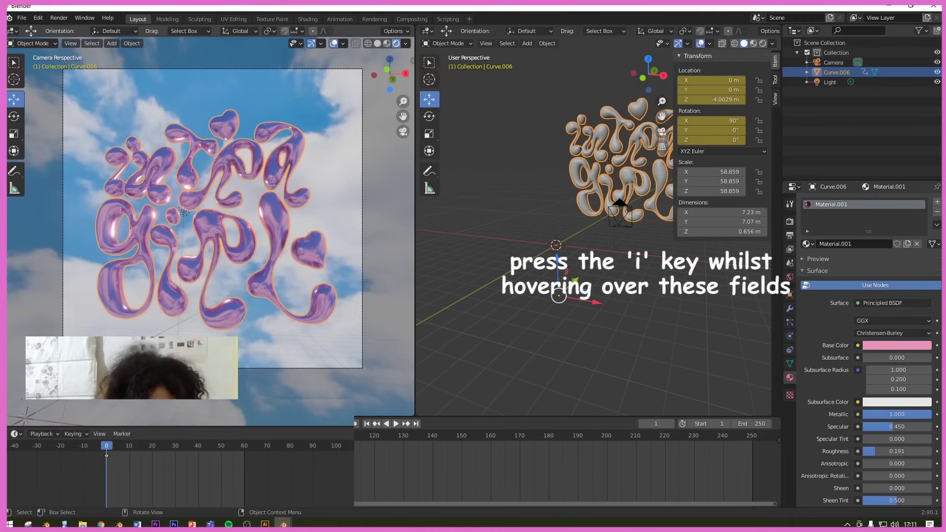
pyautogui.press('space')
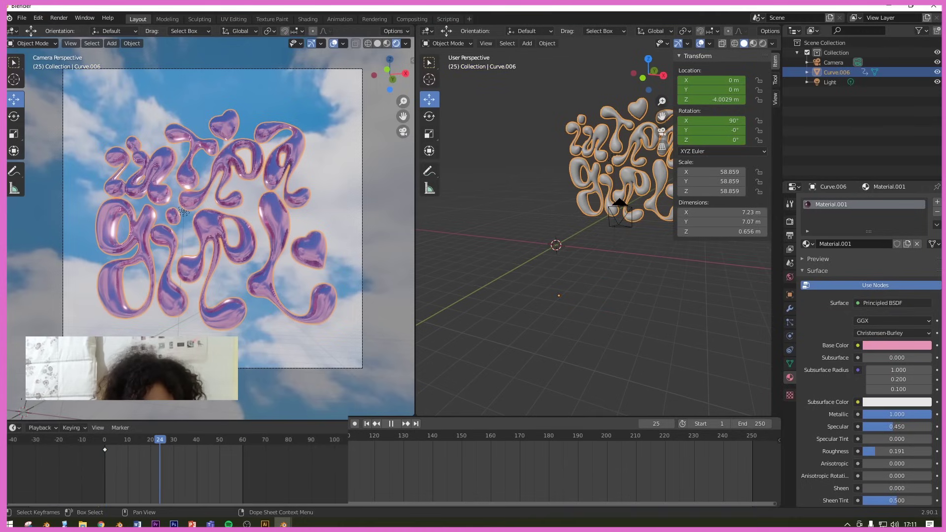
# Step: Stop playback at frame 24, rotate the lettering about Z to 8.84°, and insert rotation and location keyframes there
pyautogui.press('space')
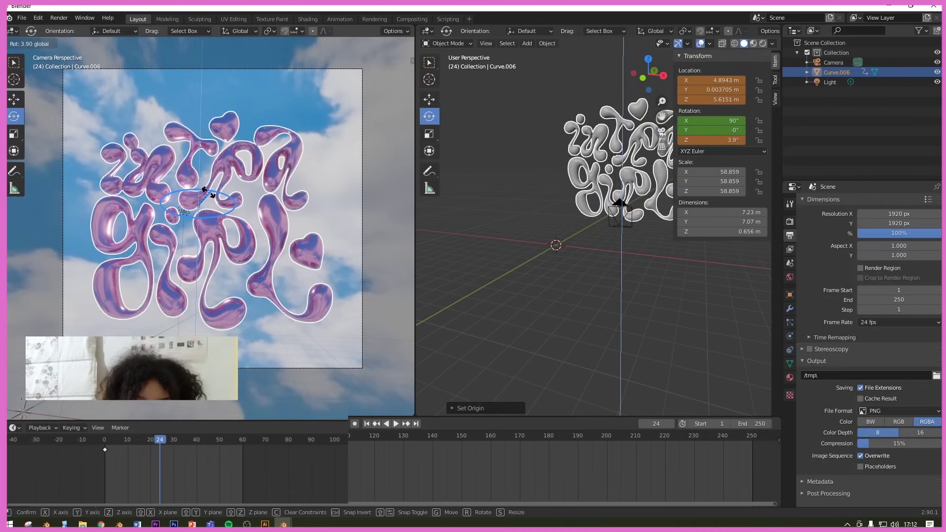
pyautogui.moveTo(199, 189); pyautogui.dragTo(211, 191)
pyautogui.press('i')
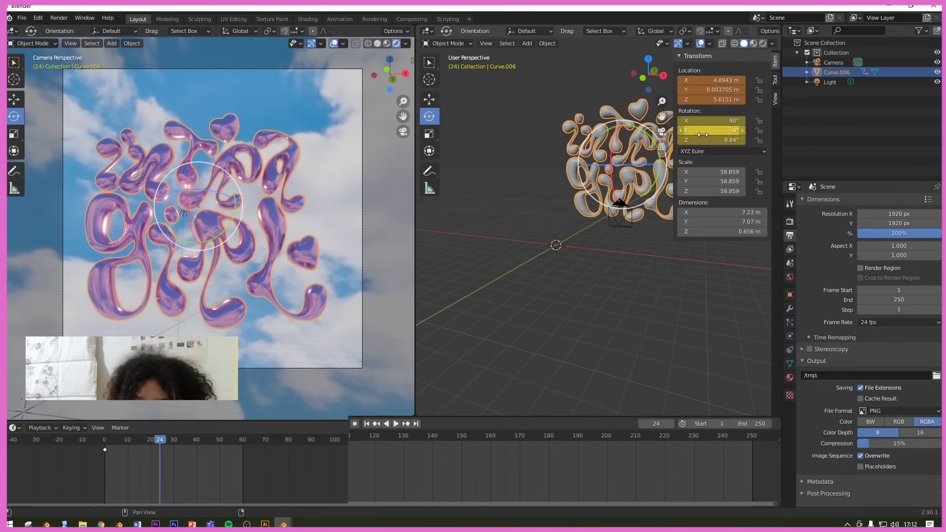
pyautogui.press('i')
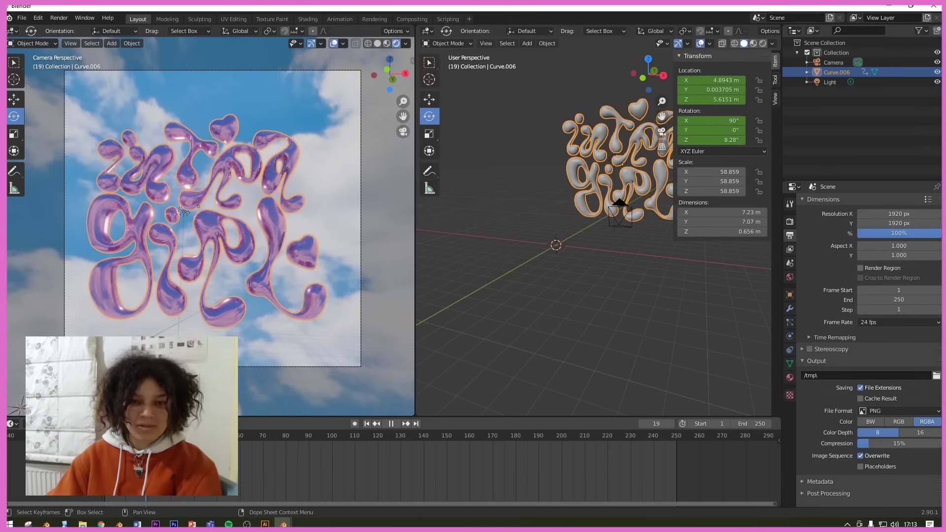
# Step: Play back the animation to review the lettering and camera motion
pyautogui.press('space')
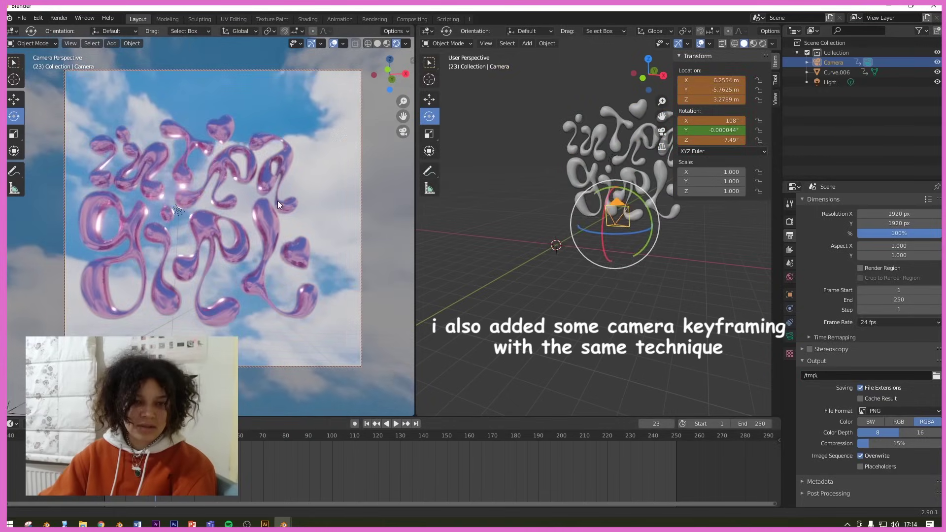
pyautogui.press('space')
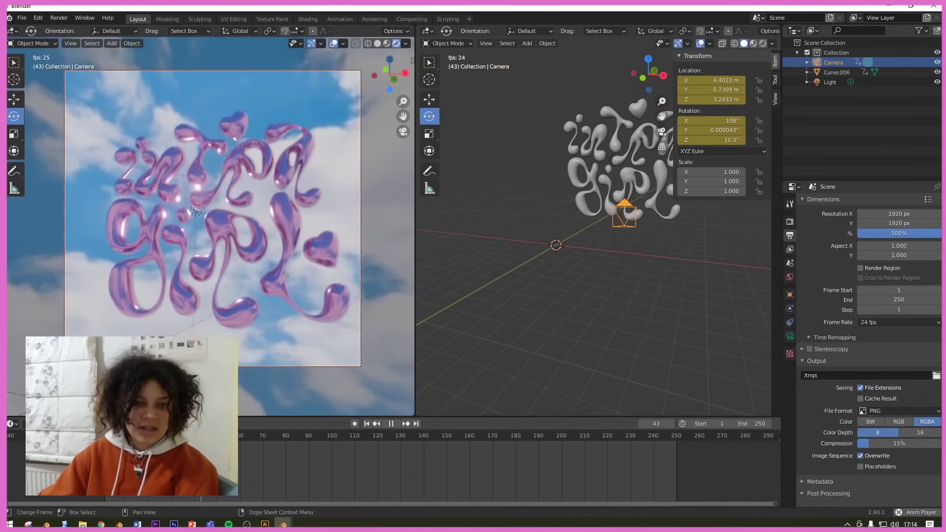
pyautogui.press('space')
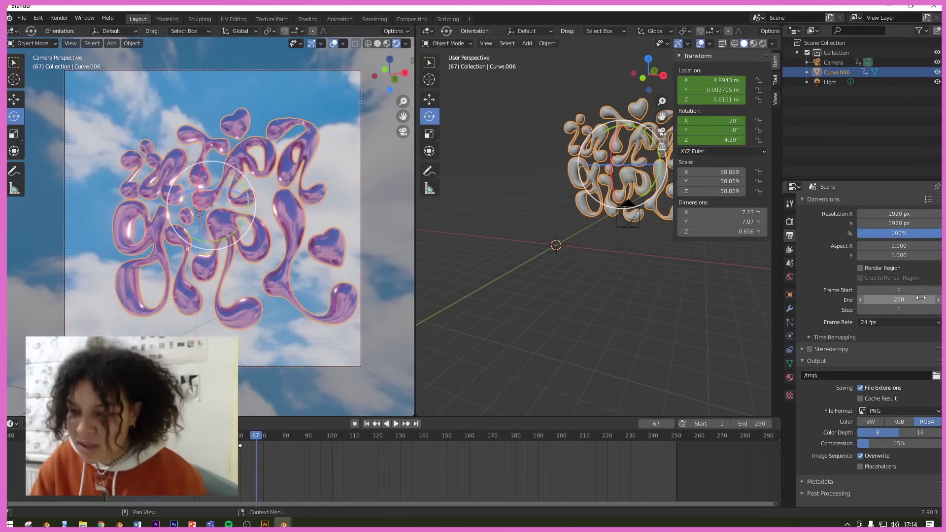
# Step: Set the scene's output frame range to start at 0 and end at 60
pyautogui.click(925, 293)
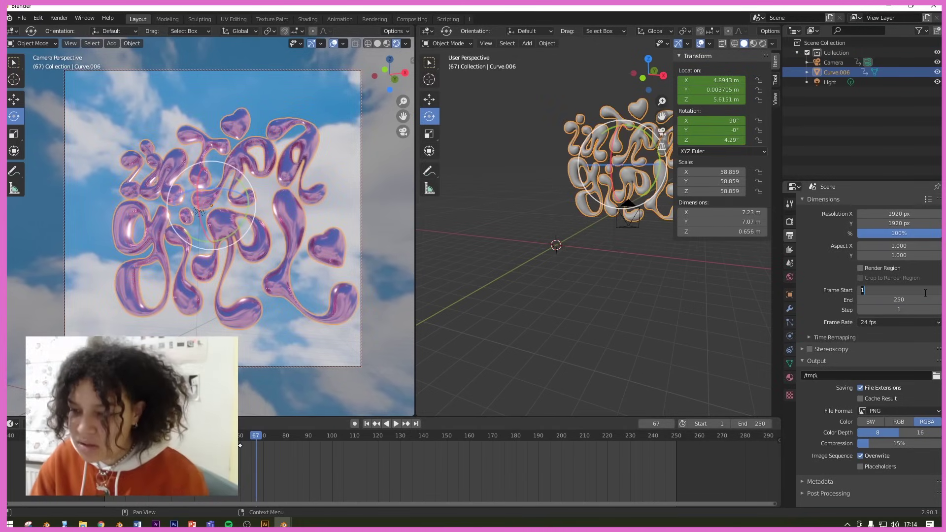
pyautogui.write('0')
pyautogui.press('Return')
pyautogui.click(923, 301)
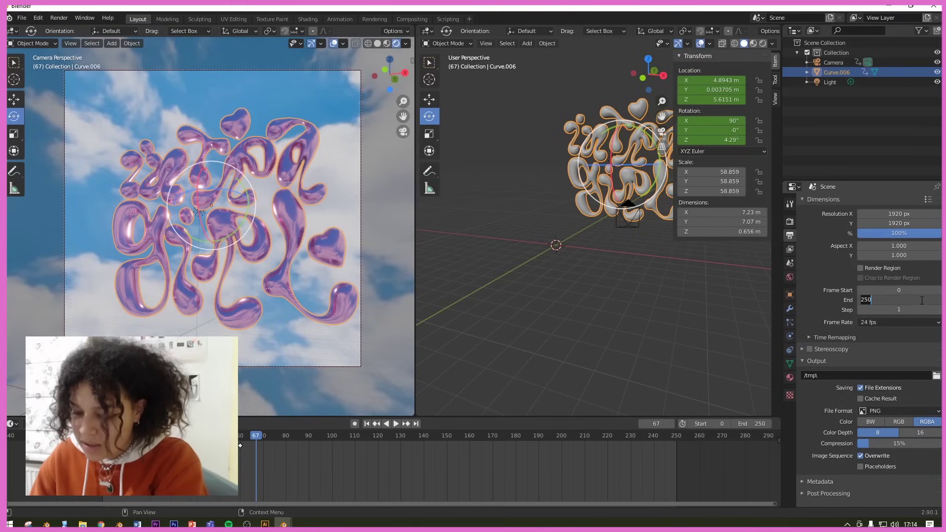
pyautogui.write('60')
pyautogui.press('Return')
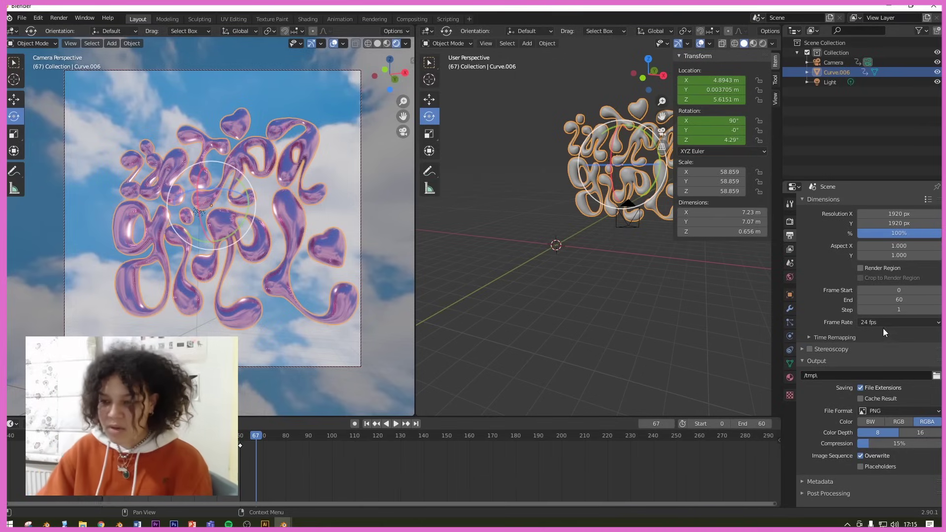
# Step: Set the render output path to the Molten Chrome folder on the desktop
pyautogui.click(937, 376)
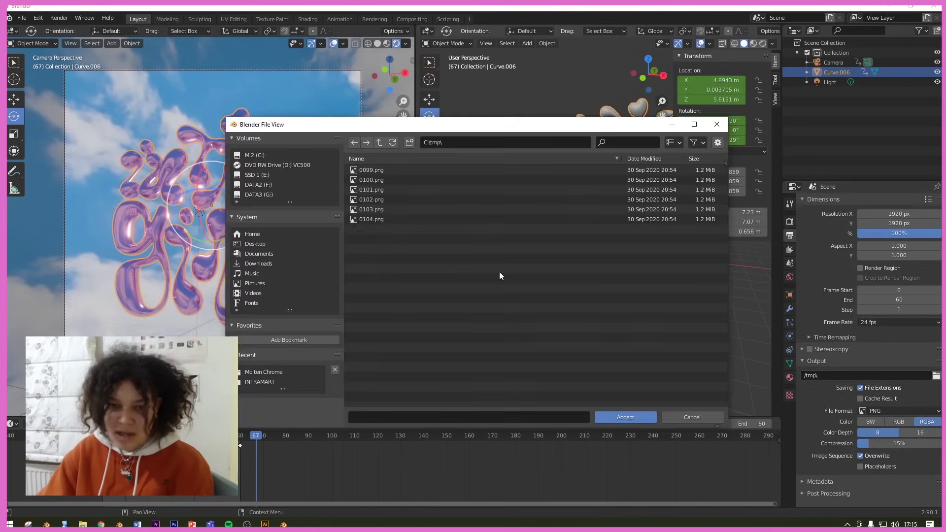
pyautogui.click(380, 143)
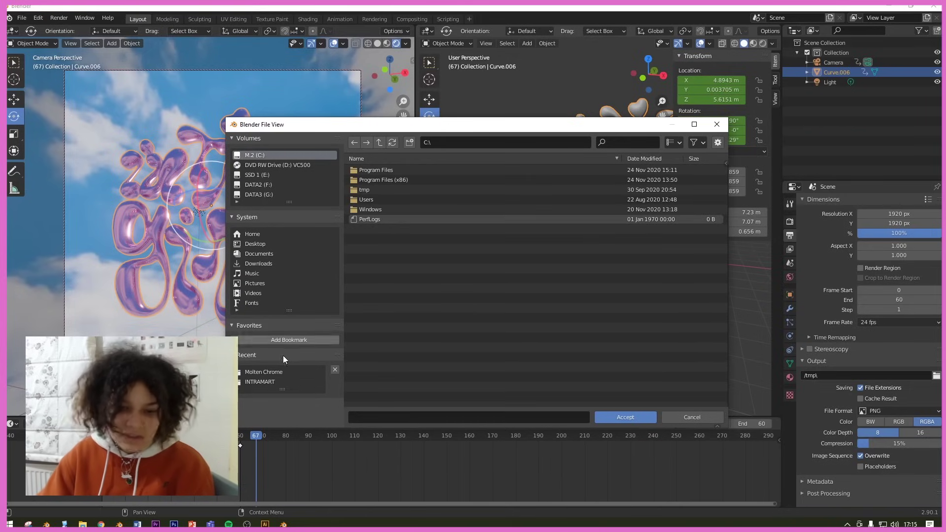
pyautogui.click(258, 244)
pyautogui.click(407, 277)
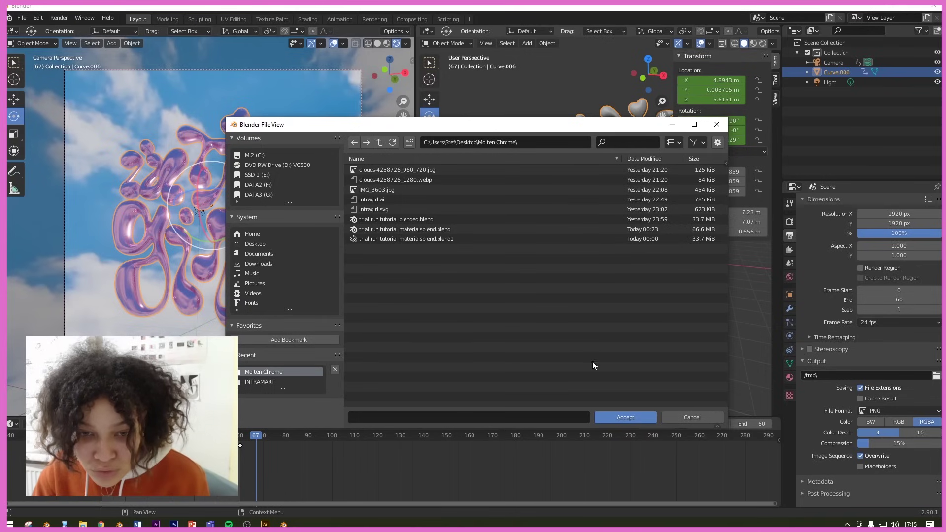
pyautogui.click(624, 417)
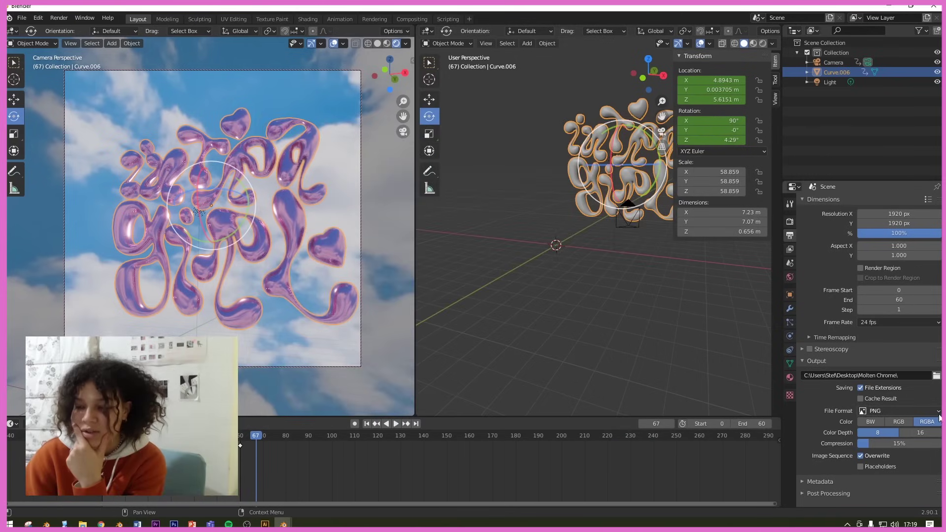
# Step: Set the output file format to FFmpeg video and its encoding output quality to Perceptually lossless
pyautogui.click(939, 413)
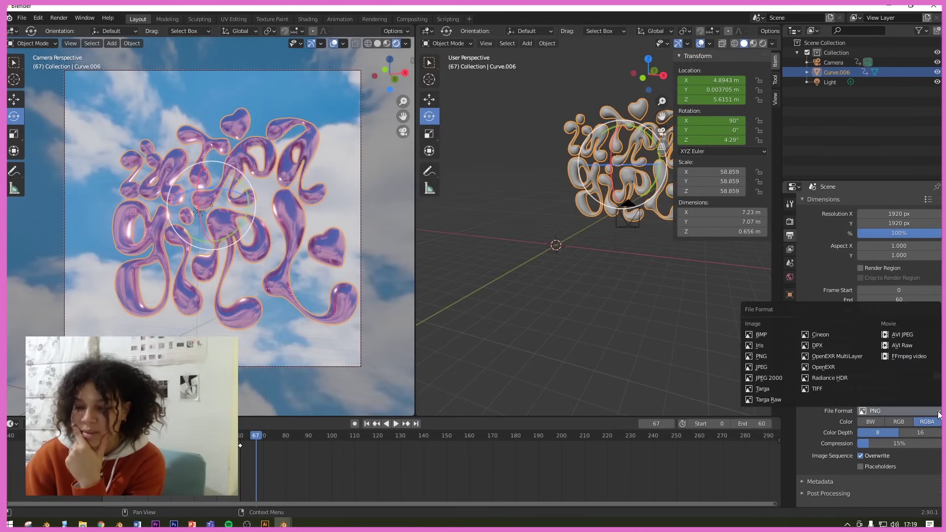
pyautogui.click(924, 357)
pyautogui.click(917, 407)
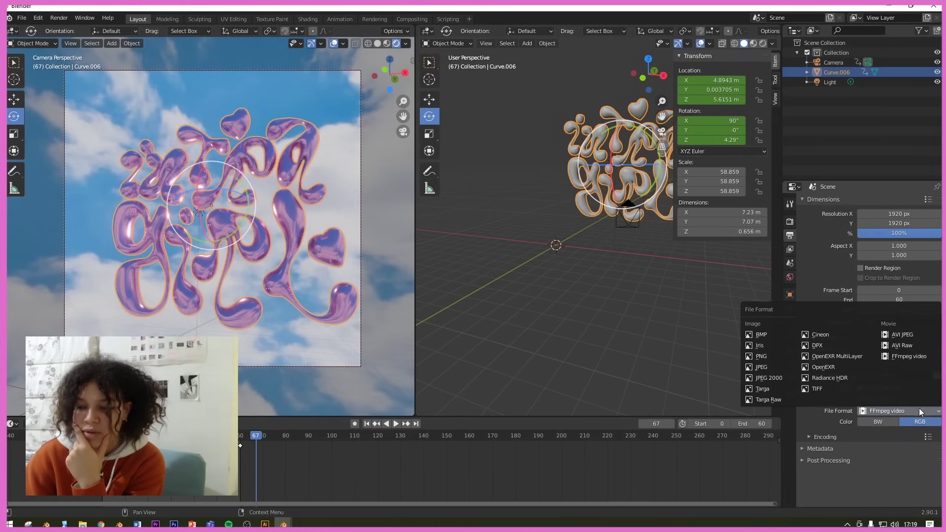
pyautogui.click(811, 436)
pyautogui.scroll(-4, 919, 462)
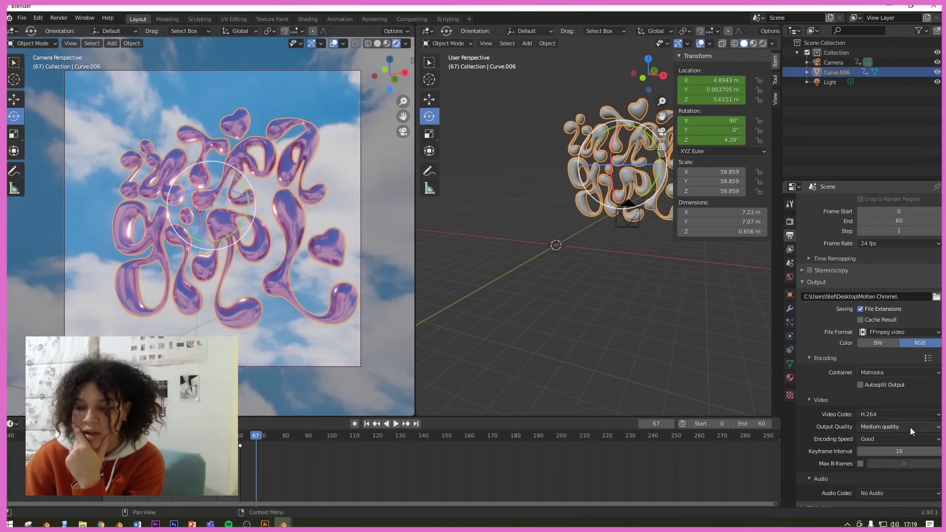
pyautogui.click(909, 426)
pyautogui.click(909, 397)
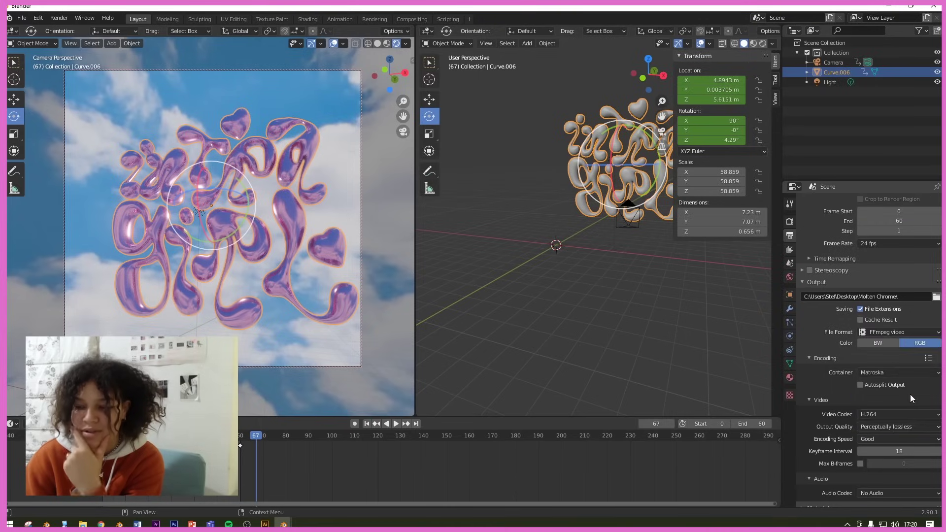